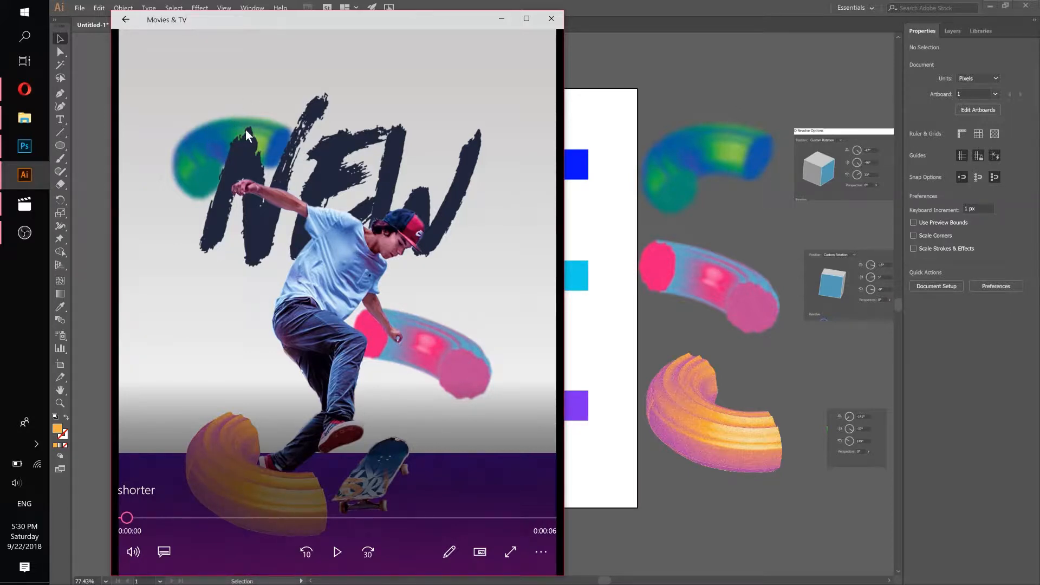
Switch to Illustrator and examine the three reference 3D shapes and the rotation settings shown beside the artboard.
{"action": "left_click", "coordinate": [611, 21]}
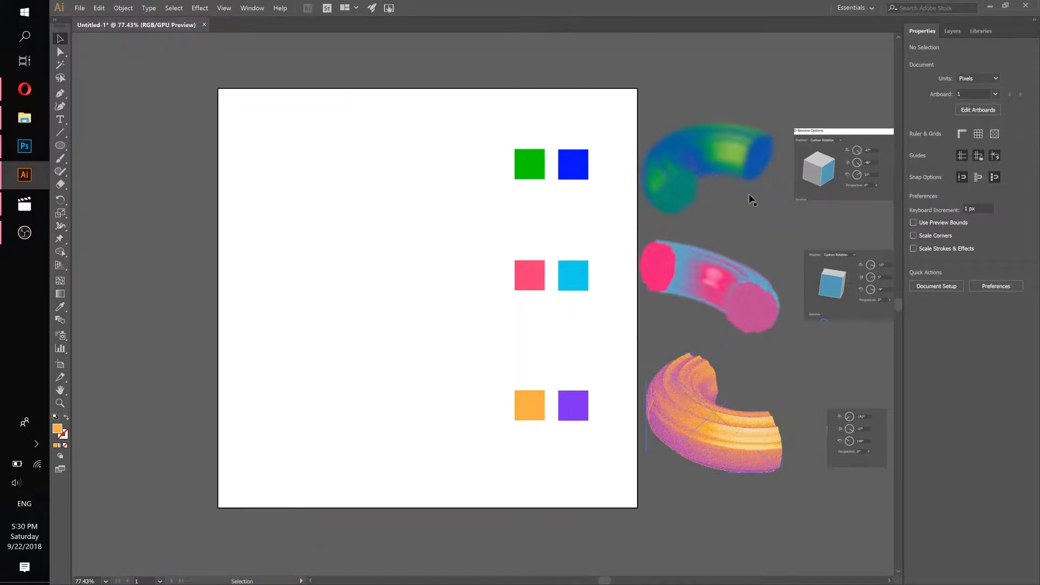
{"action": "scroll", "coordinate": [704, 416], "scroll_direction": "up", "scroll_amount": 5}
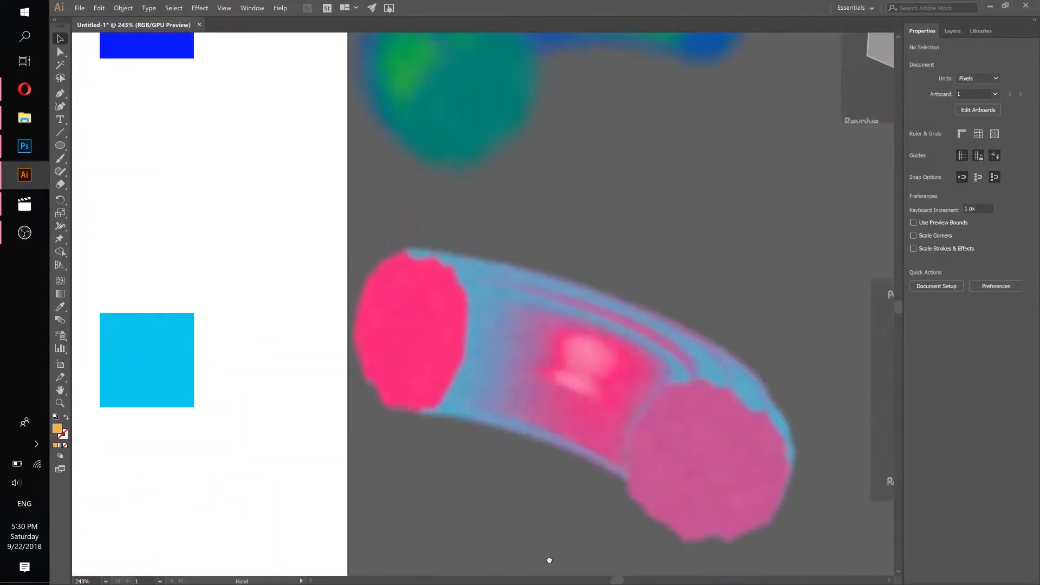
{"action": "left_click_drag", "start_coordinate": [546, 293], "coordinate": [568, 482]}
{"action": "scroll", "coordinate": [608, 291], "scroll_direction": "down", "scroll_amount": 5}
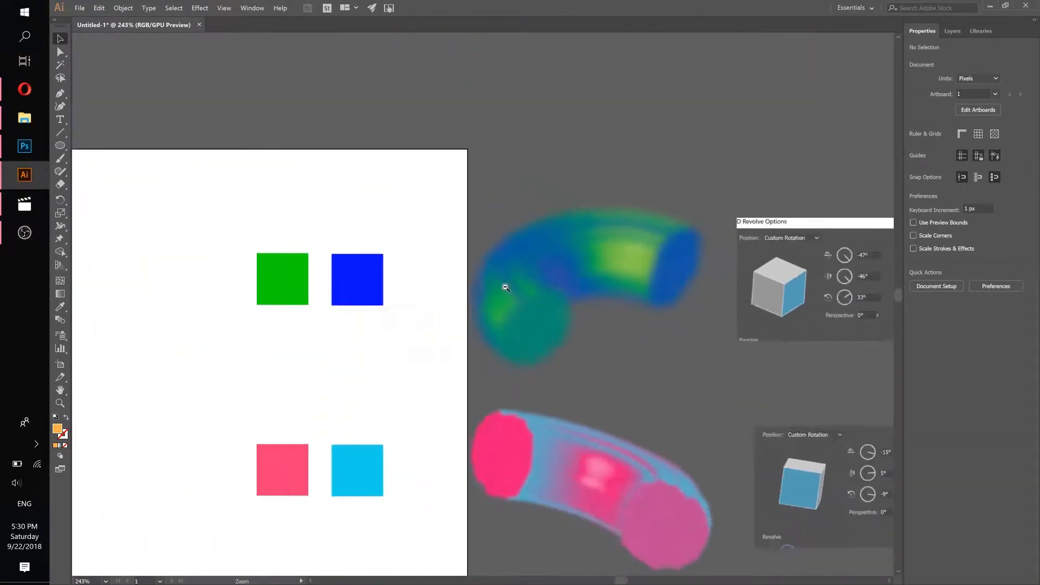
{"action": "left_click_drag", "start_coordinate": [582, 442], "coordinate": [650, 314]}
{"action": "left_click_drag", "start_coordinate": [670, 360], "coordinate": [598, 354]}
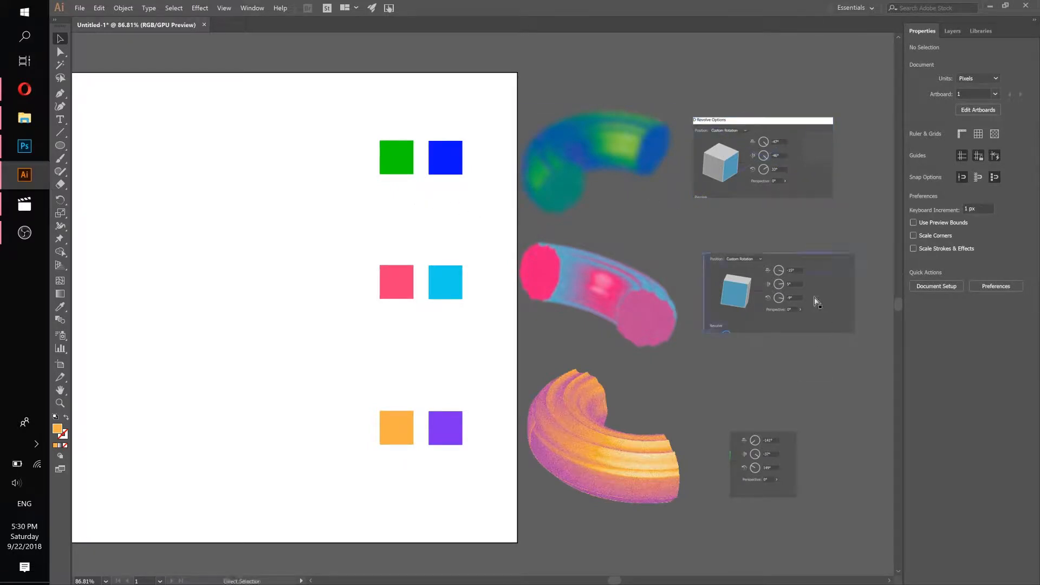
{"action": "key", "text": "z"}
{"action": "left_click_drag", "start_coordinate": [790, 270], "coordinate": [625, 349]}
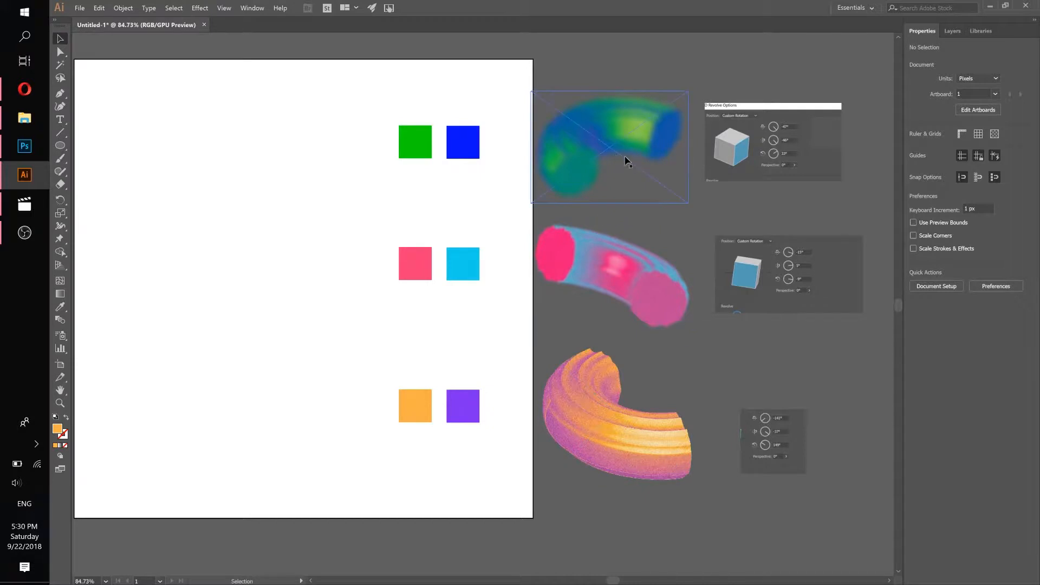
Draw an orange circle about 126 px in diameter in the lower-left part of the artboard with the Ellipse tool.
{"action": "key", "text": "space"}
{"action": "left_click_drag", "start_coordinate": [433, 191], "coordinate": [542, 203]}
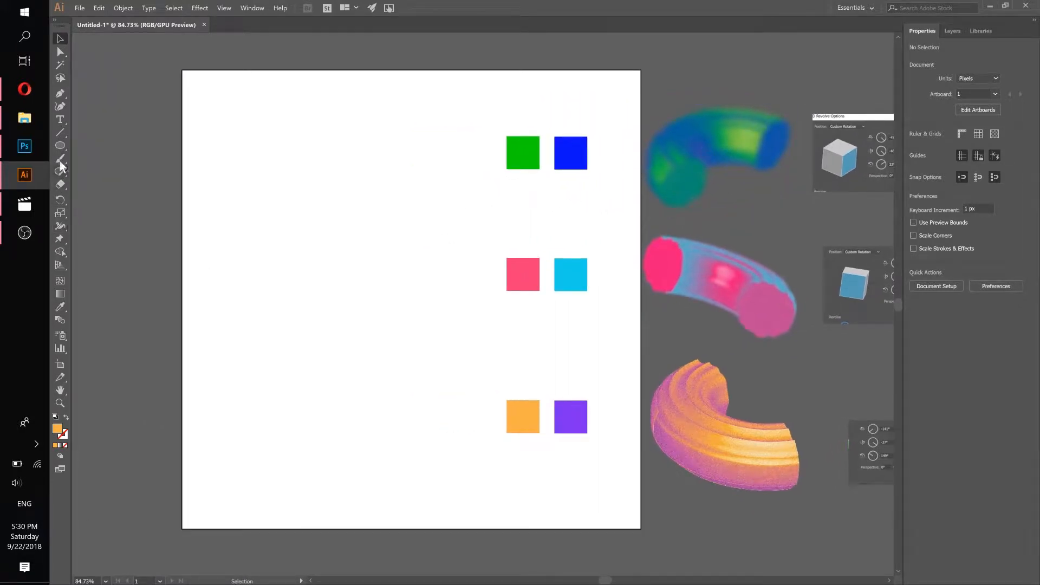
{"action": "left_click_drag", "start_coordinate": [62, 148], "coordinate": [89, 172]}
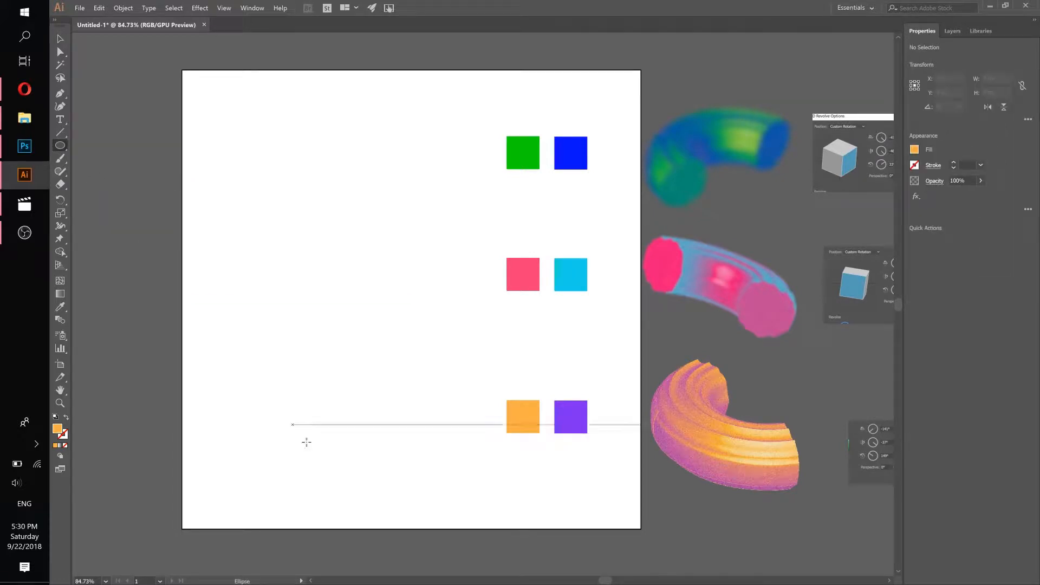
{"action": "left_click_drag", "start_coordinate": [253, 376], "coordinate": [312, 433]}
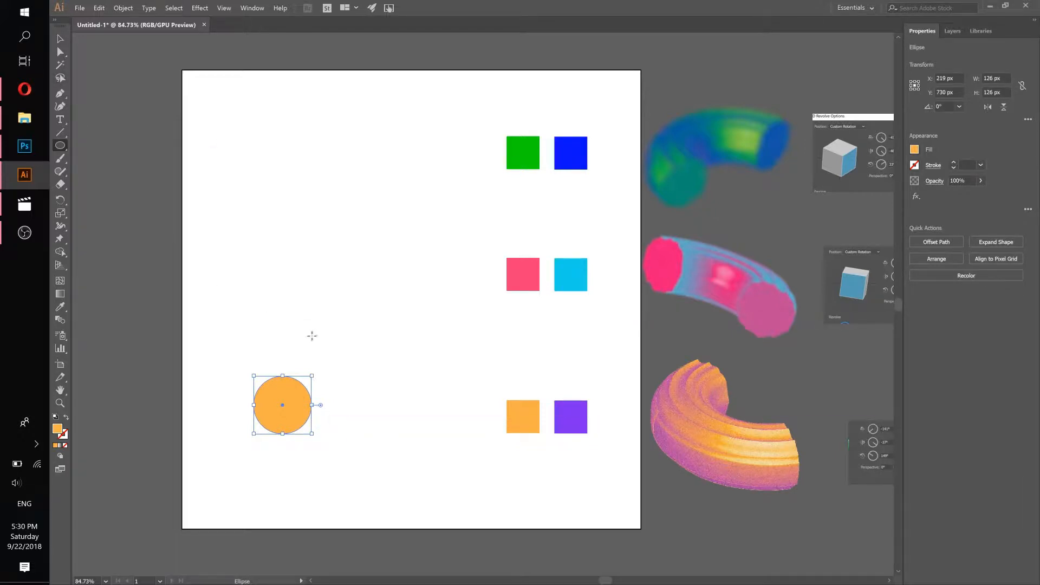
Inspect the orange circle's fill colour in the swatches and colour mixer, including its hex code.
{"action": "left_click", "coordinate": [61, 306]}
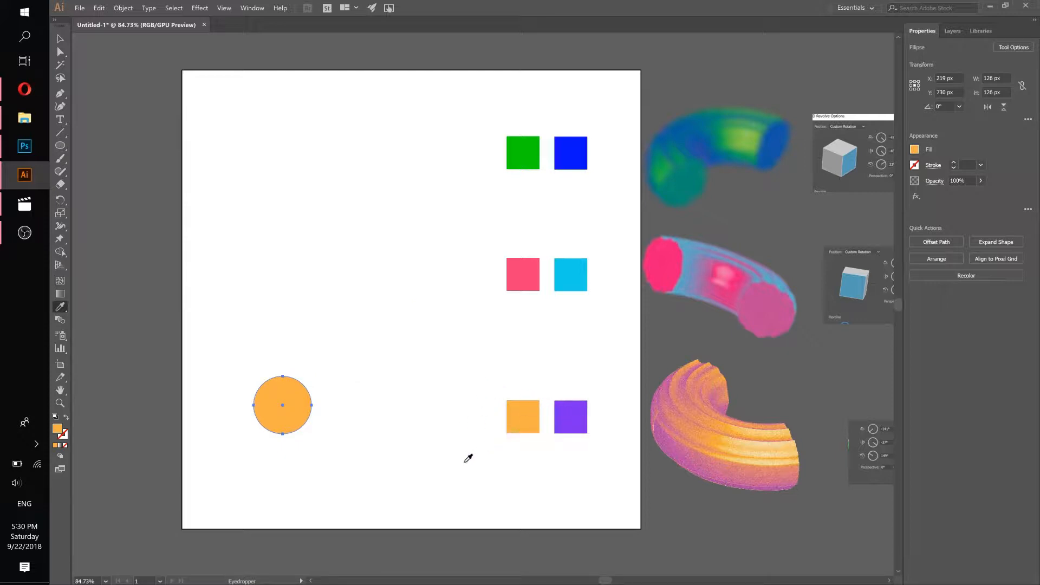
{"action": "left_click", "coordinate": [914, 150]}
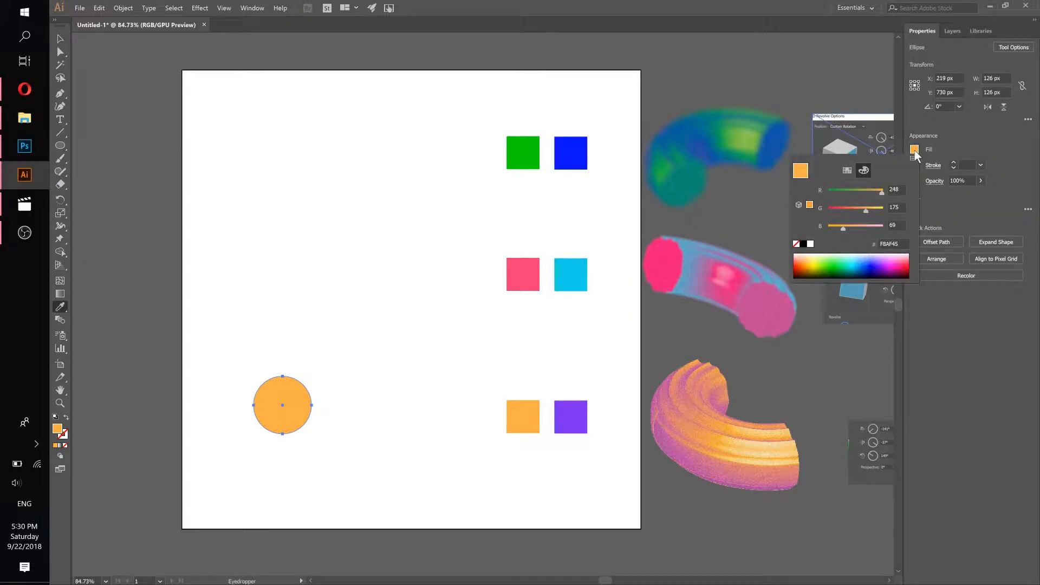
{"action": "left_click", "coordinate": [846, 170]}
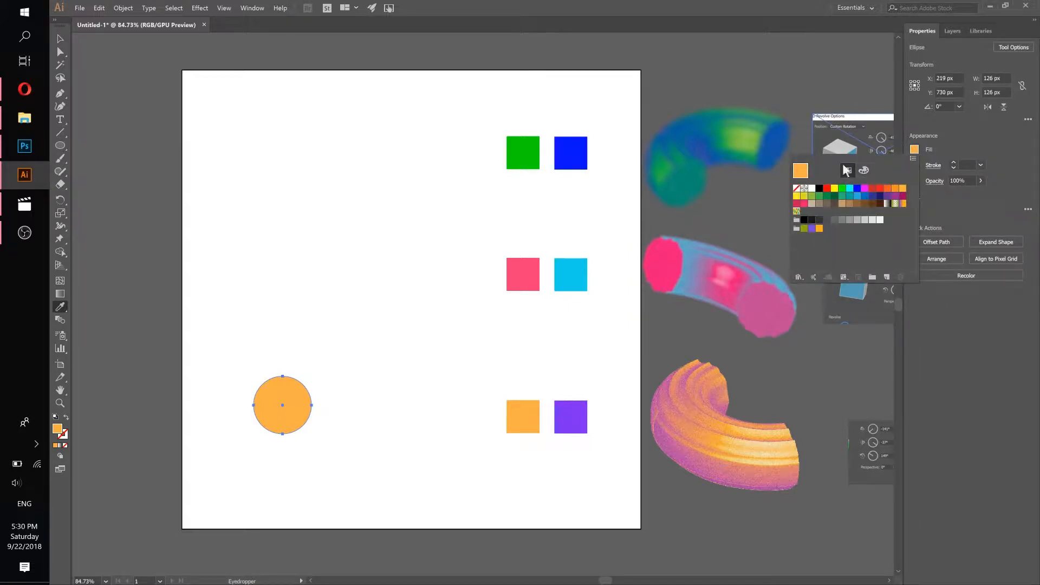
{"action": "left_click", "coordinate": [863, 171]}
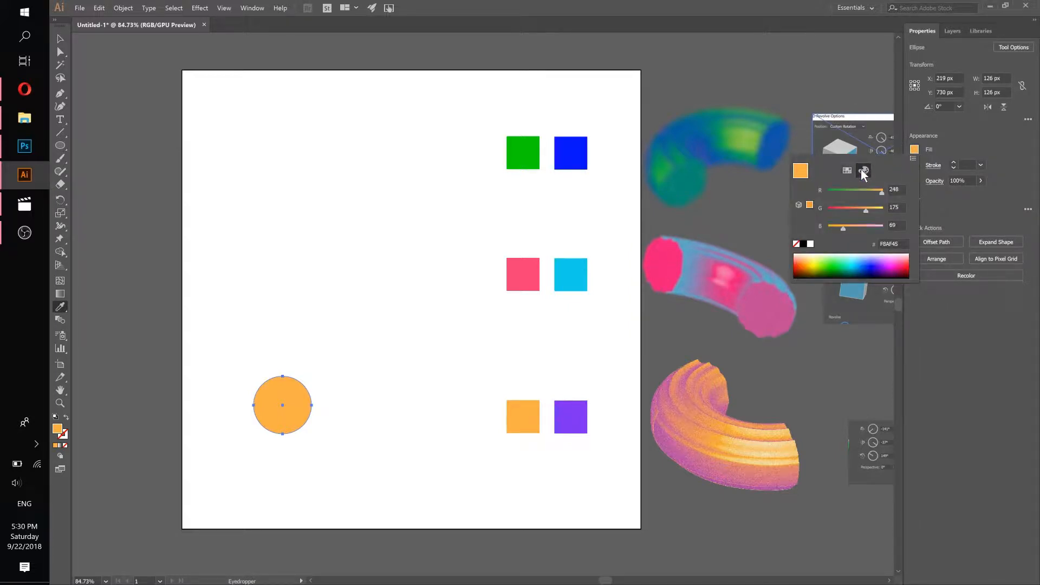
{"action": "left_click", "coordinate": [894, 244]}
{"action": "left_click", "coordinate": [900, 244]}
{"action": "double_click", "coordinate": [899, 245]}
Give the circle a 3D Revolve effect with preview on, a 160° angle and a 50 pt offset from the left edge.
{"action": "left_click", "coordinate": [199, 9]}
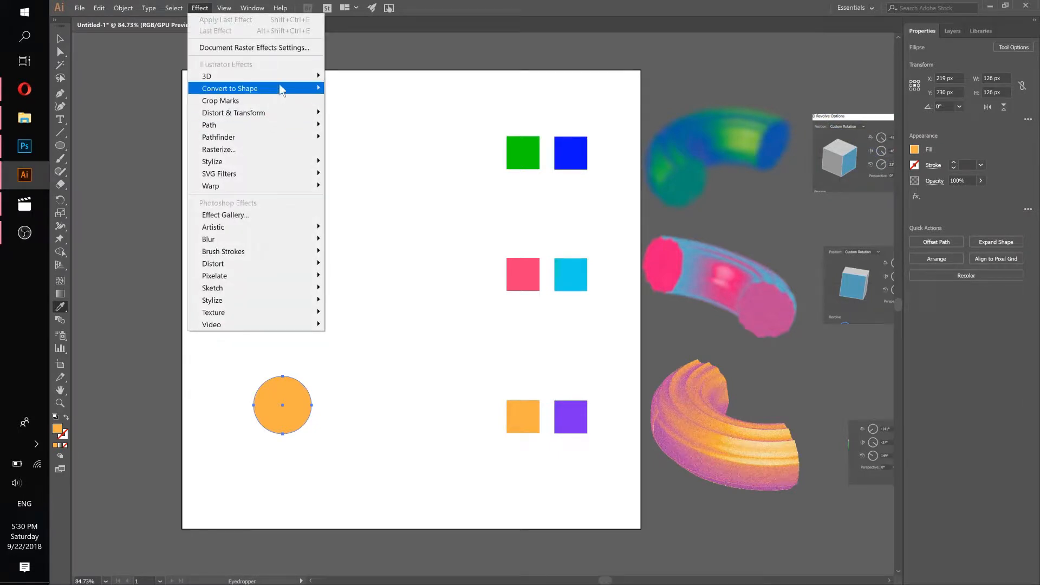
{"action": "mouse_move", "coordinate": [271, 76]}
{"action": "left_click", "coordinate": [344, 85]}
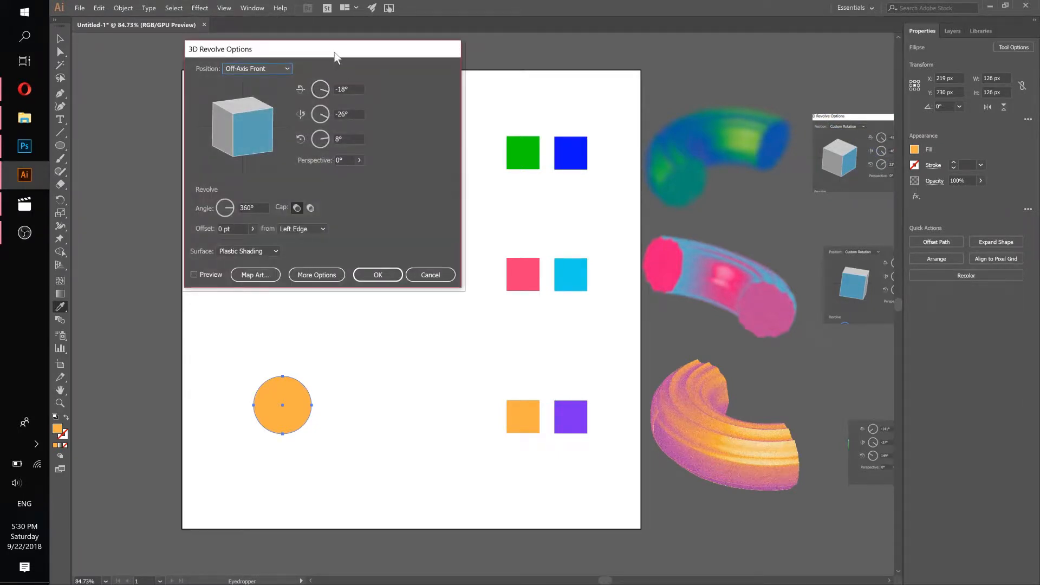
{"action": "left_click_drag", "start_coordinate": [334, 52], "coordinate": [382, 69]}
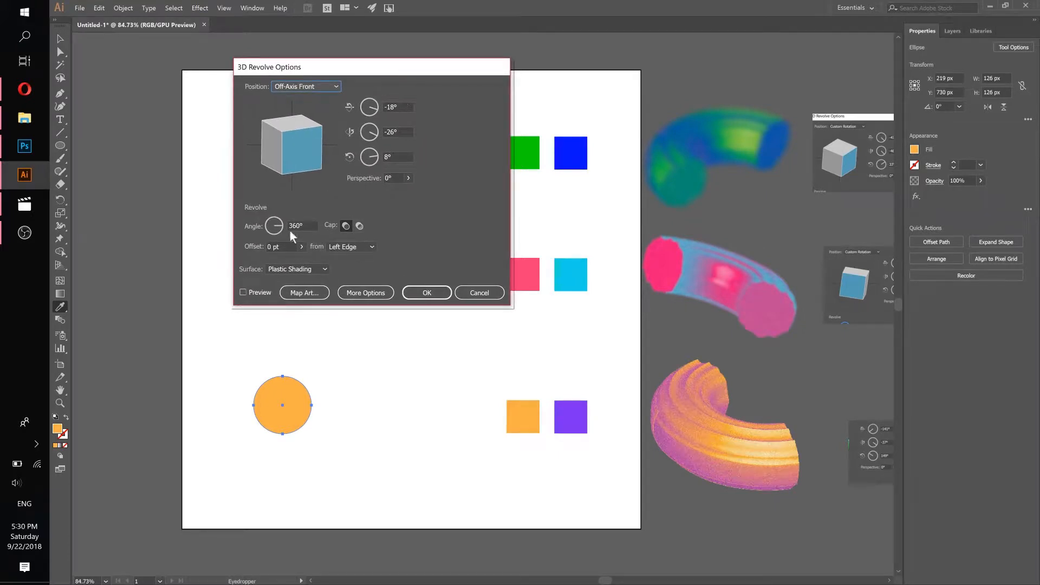
{"action": "left_click", "coordinate": [262, 294]}
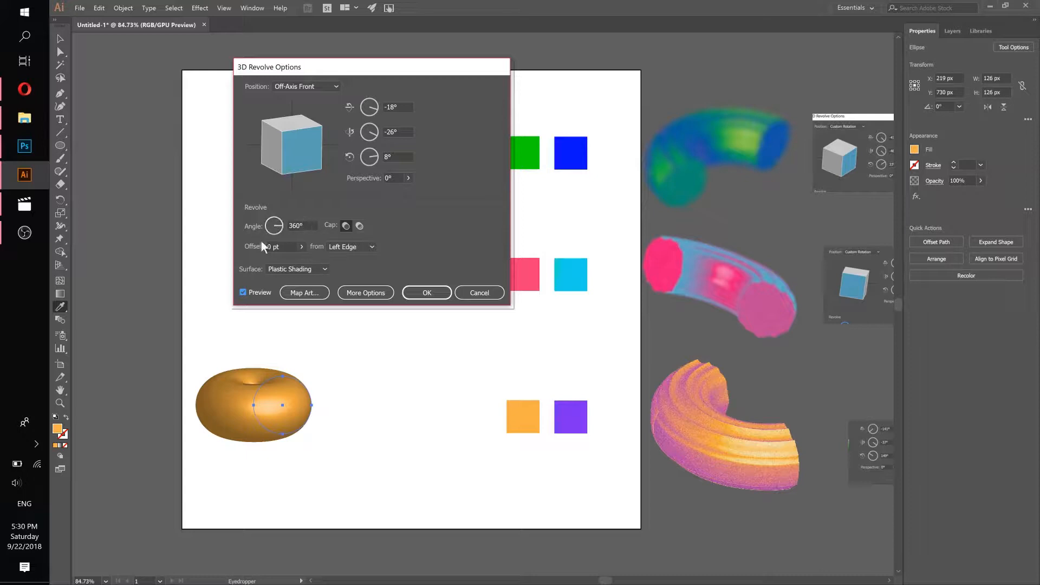
{"action": "left_click", "coordinate": [311, 227]}
{"action": "type", "text": "16"}
{"action": "left_click", "coordinate": [284, 246]}
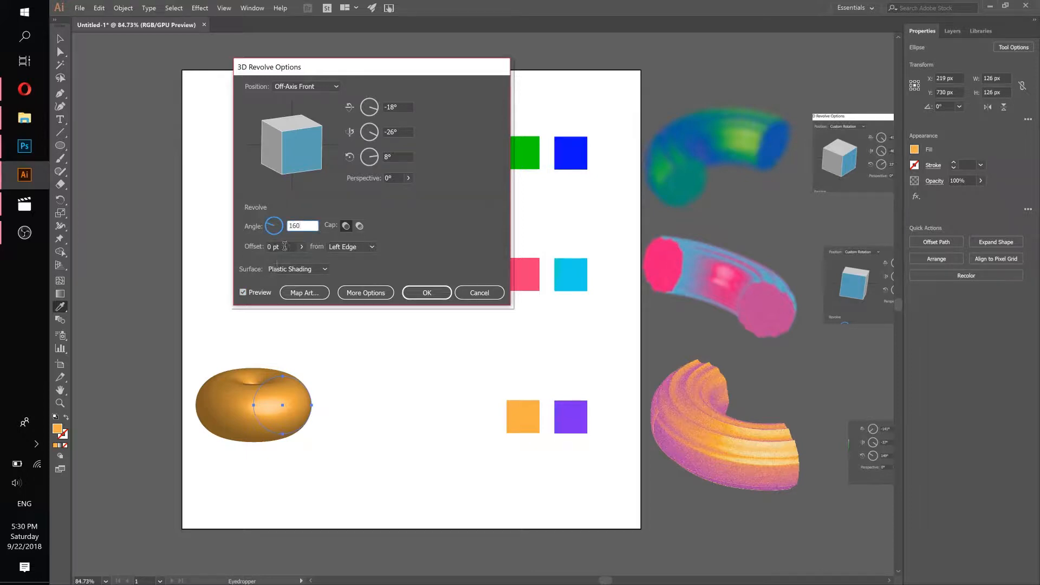
{"action": "left_click", "coordinate": [290, 247]}
{"action": "type", "text": "50"}
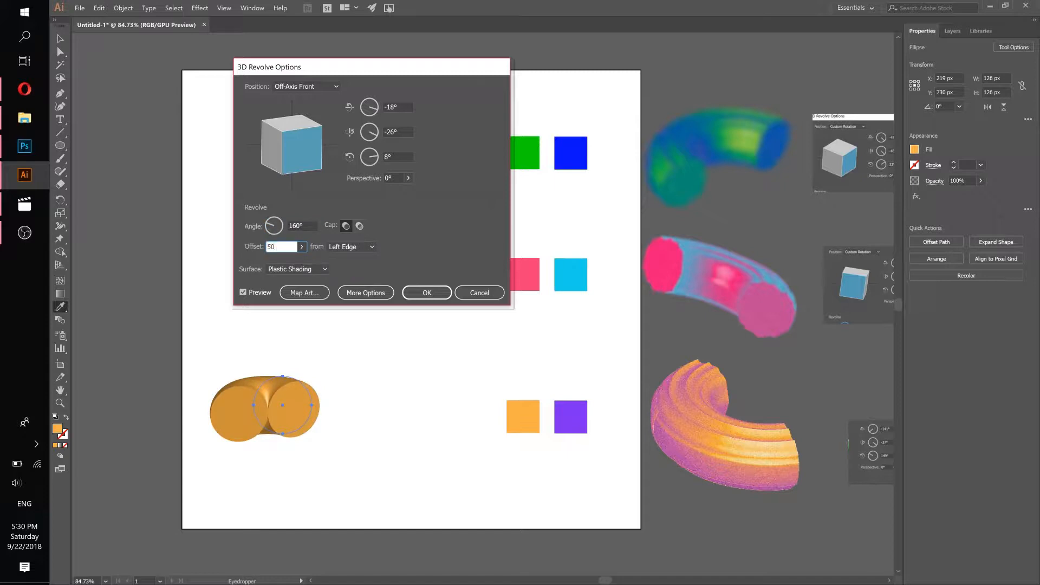
{"action": "key", "text": "Tab"}
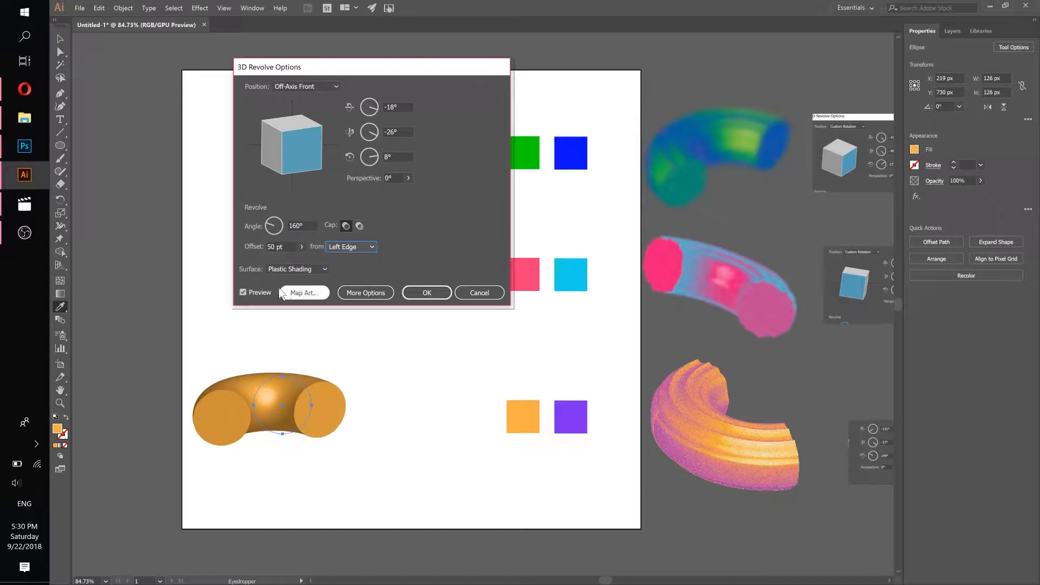
Expand the revolve's additional options, change its shading colour from black to Custom, and apply the effect.
{"action": "left_click", "coordinate": [363, 292]}
{"action": "left_click_drag", "start_coordinate": [352, 76], "coordinate": [408, 13]}
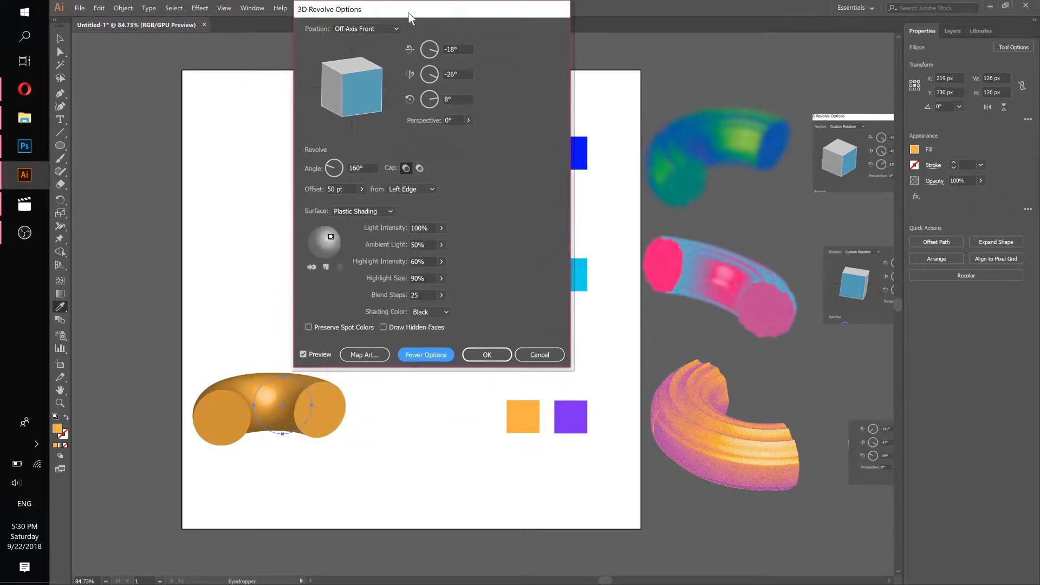
{"action": "left_click", "coordinate": [430, 313]}
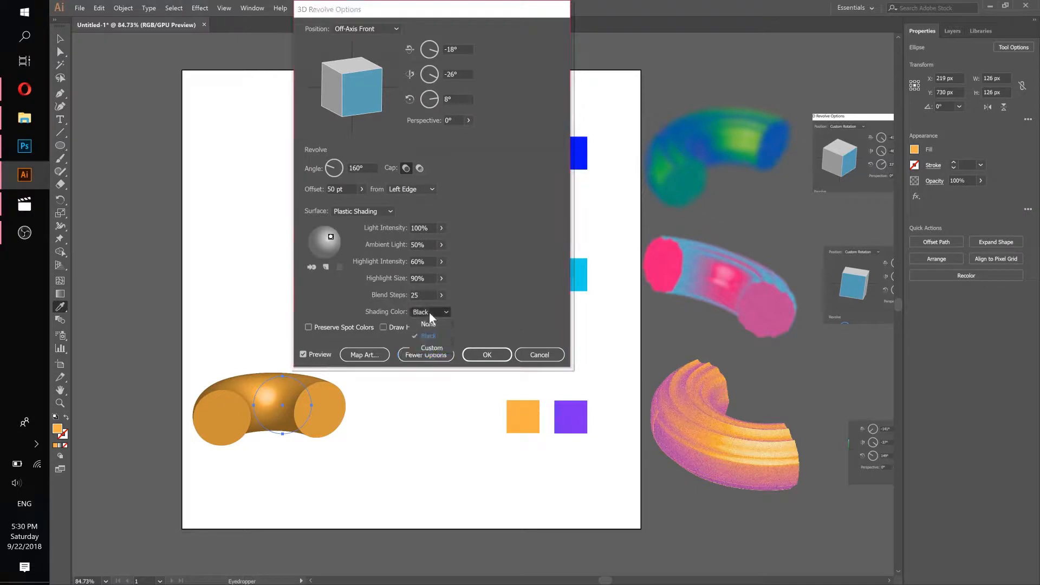
{"action": "left_click", "coordinate": [435, 349]}
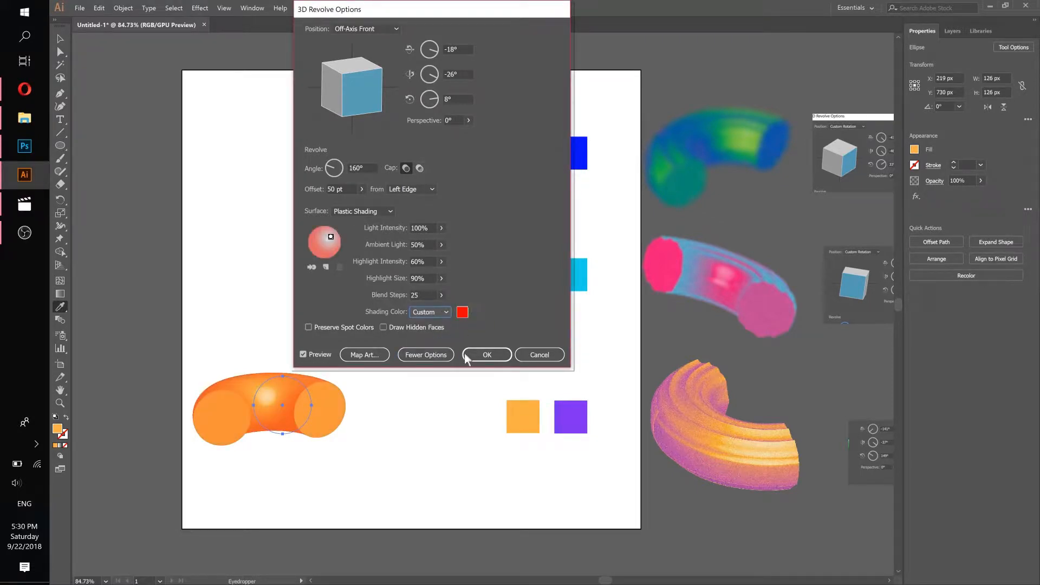
{"action": "left_click", "coordinate": [462, 312]}
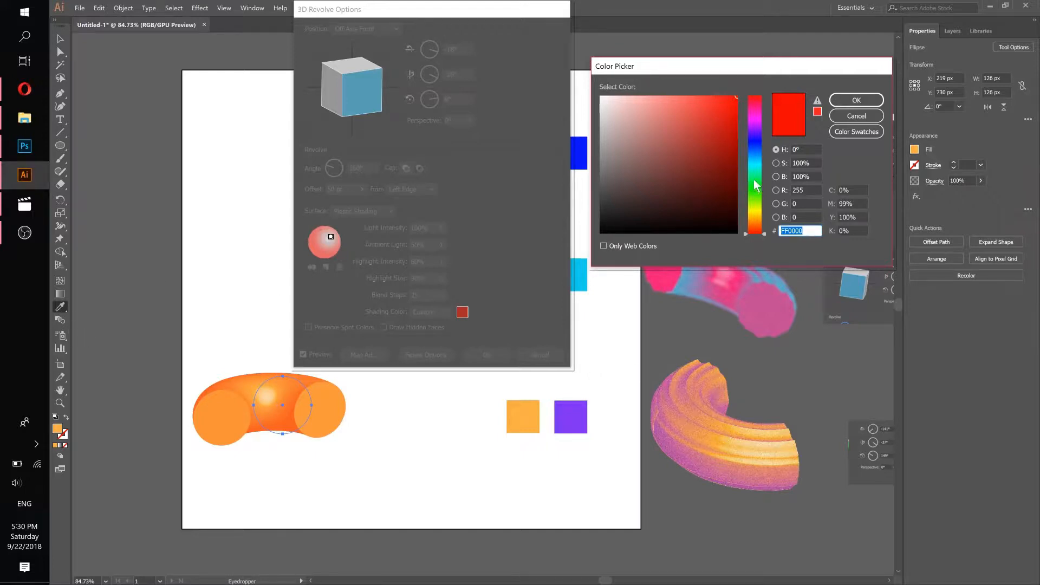
{"action": "left_click", "coordinate": [869, 117]}
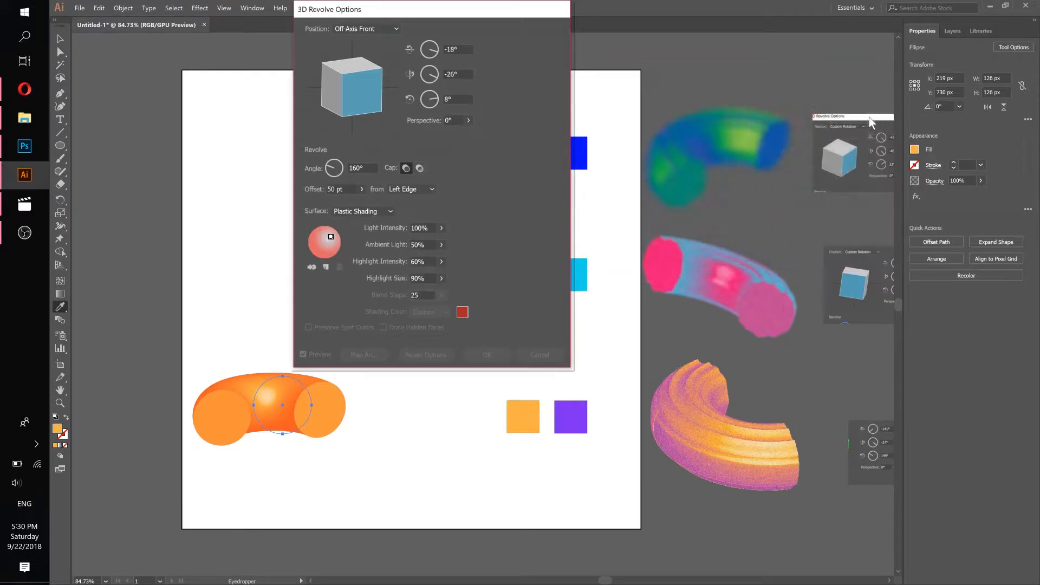
{"action": "left_click", "coordinate": [487, 354]}
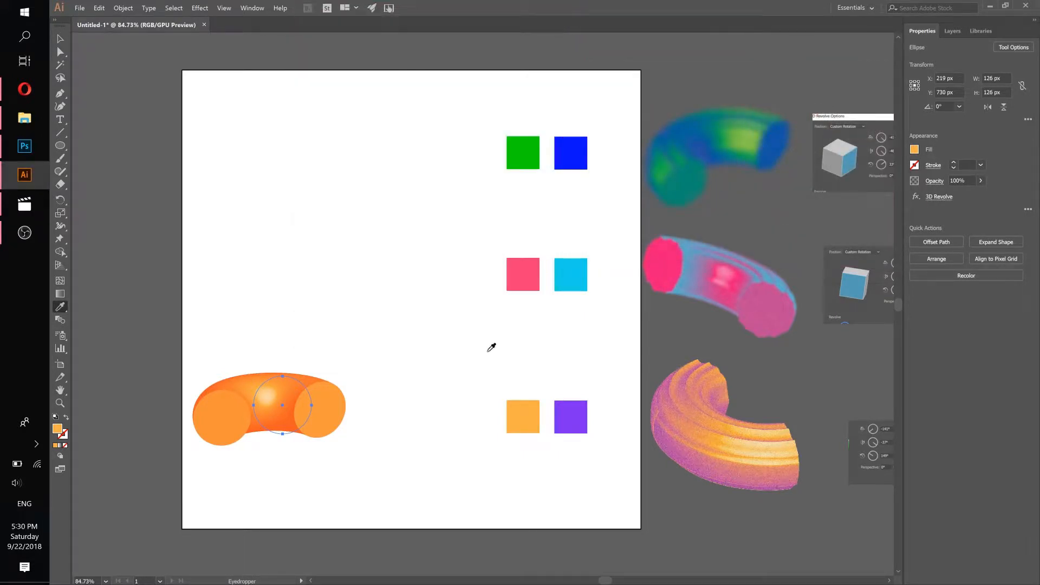
Copy the hex code of the purple square's fill colour.
{"action": "left_click", "coordinate": [60, 40]}
{"action": "left_click", "coordinate": [581, 420]}
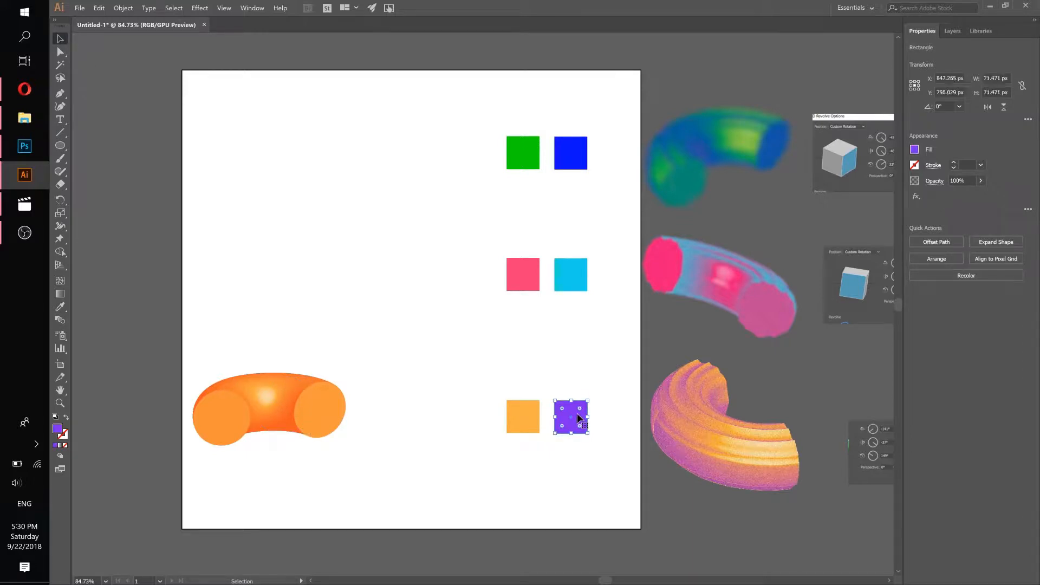
{"action": "left_click", "coordinate": [914, 150]}
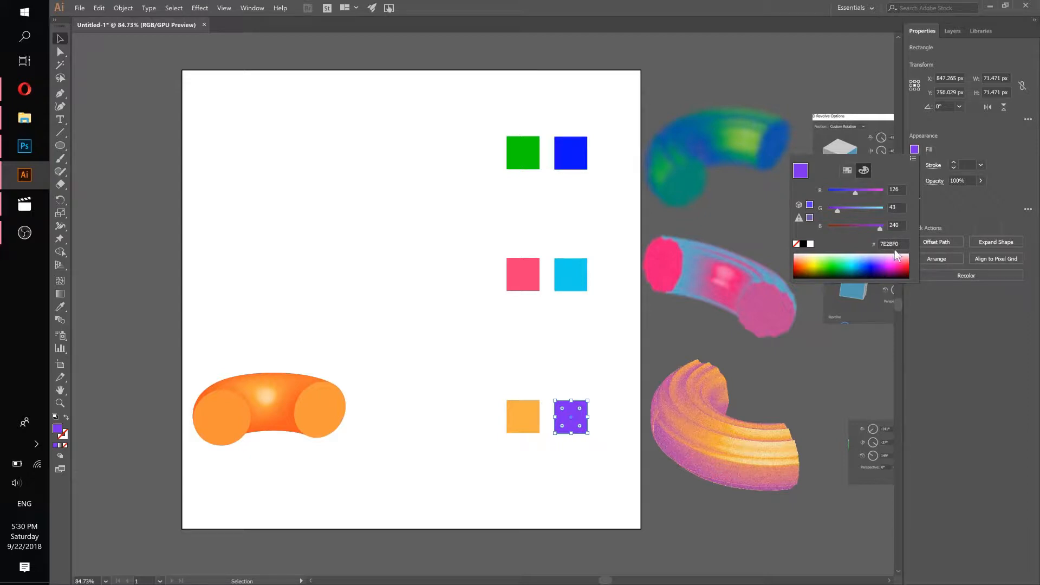
{"action": "left_click", "coordinate": [846, 170]}
{"action": "left_click", "coordinate": [863, 170]}
{"action": "left_click", "coordinate": [890, 243]}
{"action": "double_click", "coordinate": [890, 243]}
{"action": "right_click", "coordinate": [889, 244]}
{"action": "left_click", "coordinate": [816, 273]}
{"action": "key", "text": "Escape"}
Edit the circle's existing 3D Revolve effect, setting its custom shading colour to the copied purple 7E2BF0 with preview on.
{"action": "left_click", "coordinate": [278, 401]}
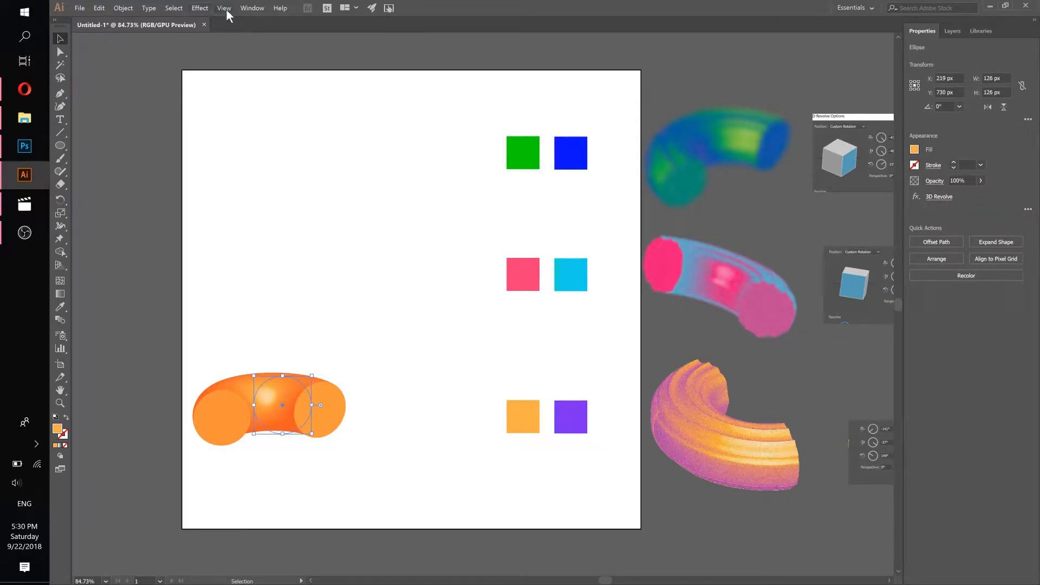
{"action": "left_click", "coordinate": [250, 8]}
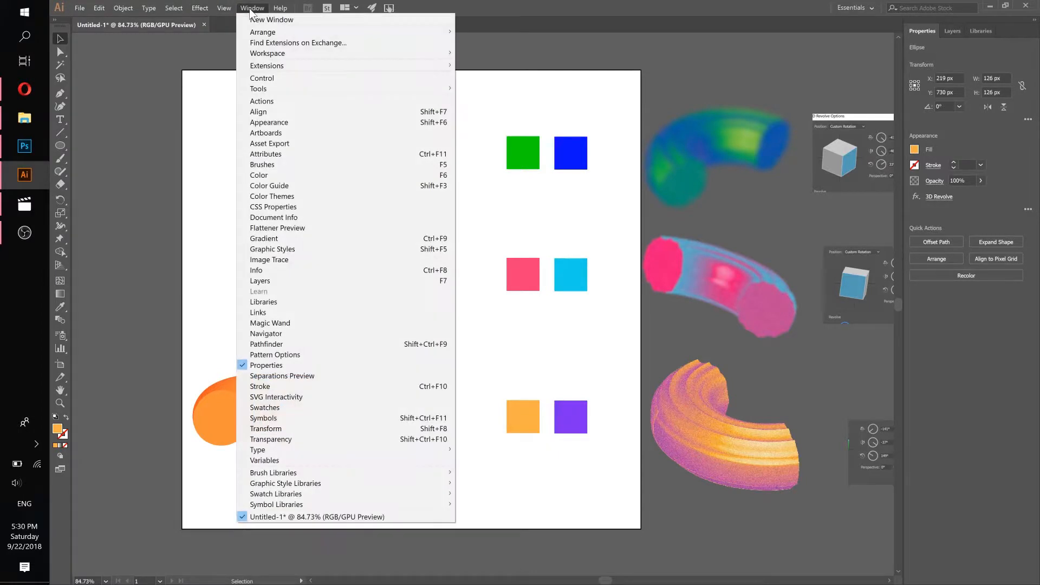
{"action": "left_click", "coordinate": [269, 123]}
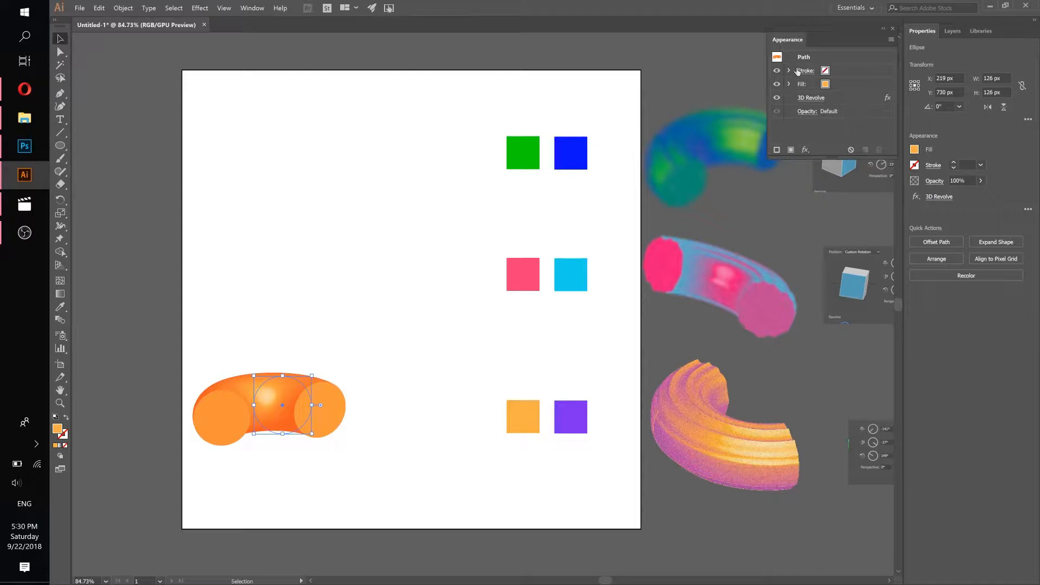
{"action": "left_click", "coordinate": [811, 99]}
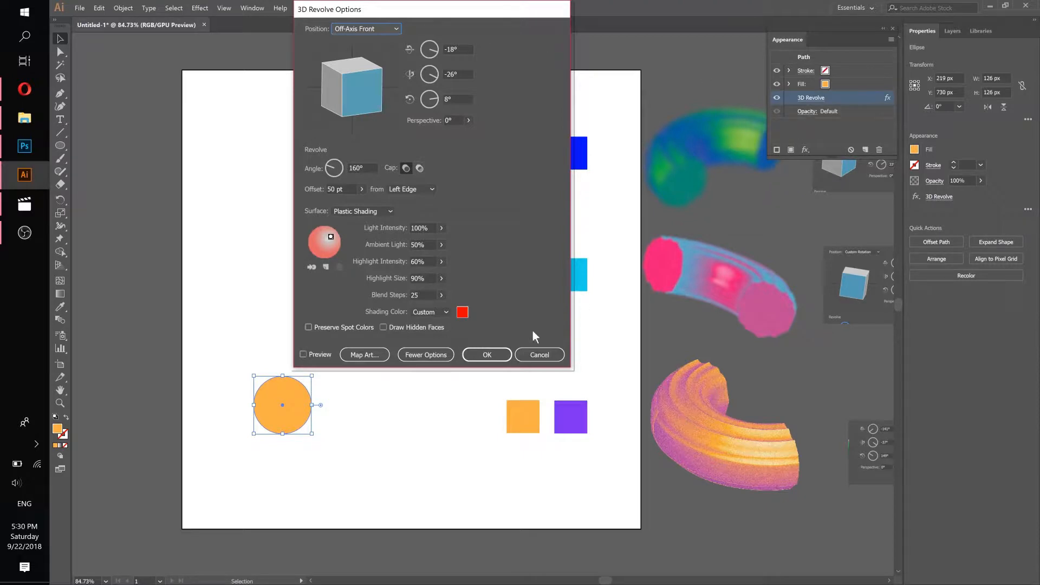
{"action": "left_click", "coordinate": [462, 312]}
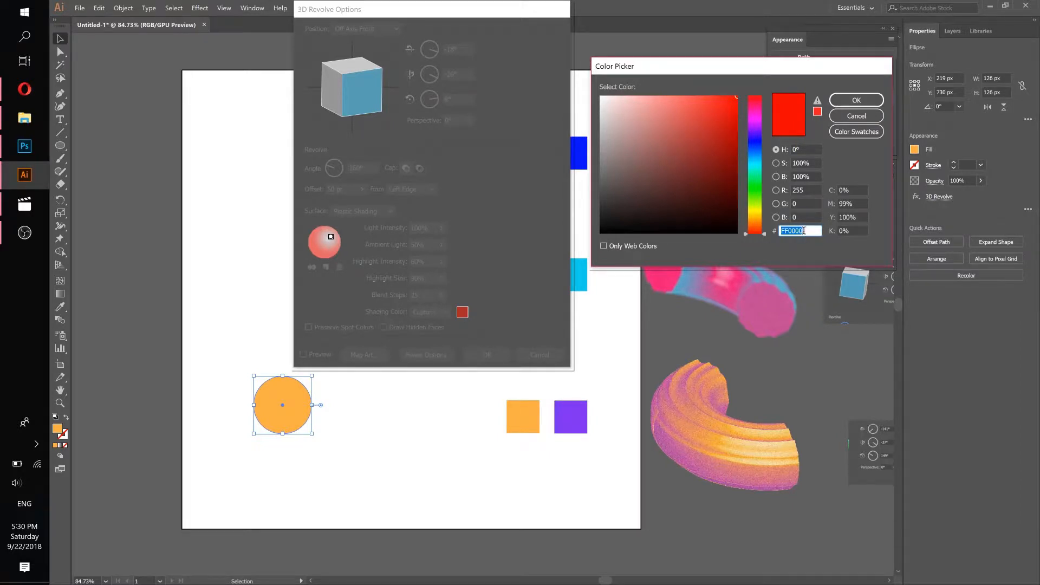
{"action": "right_click", "coordinate": [803, 231]}
{"action": "left_click", "coordinate": [703, 271]}
{"action": "left_click", "coordinate": [855, 101]}
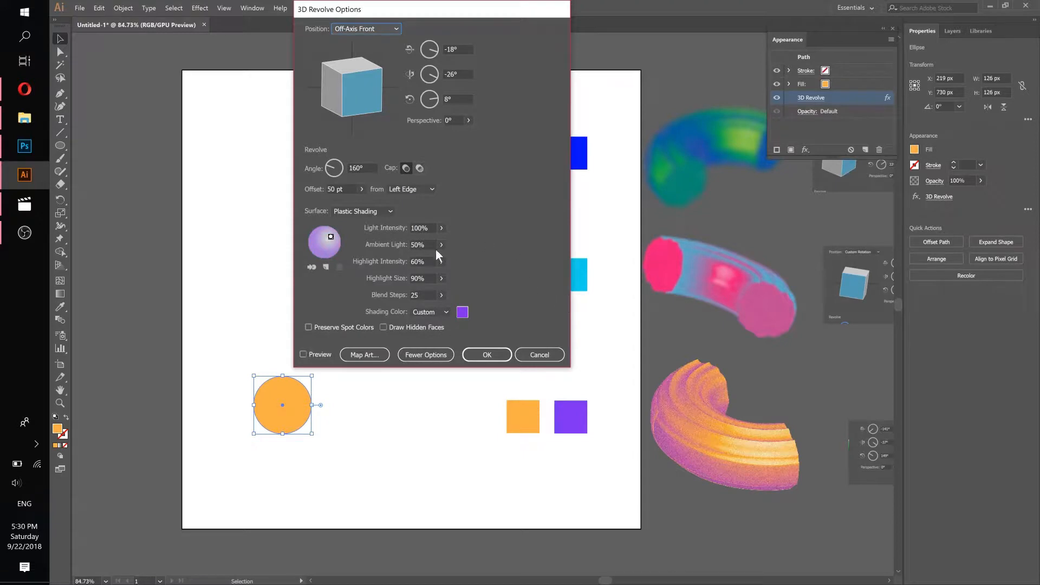
{"action": "left_click", "coordinate": [320, 354]}
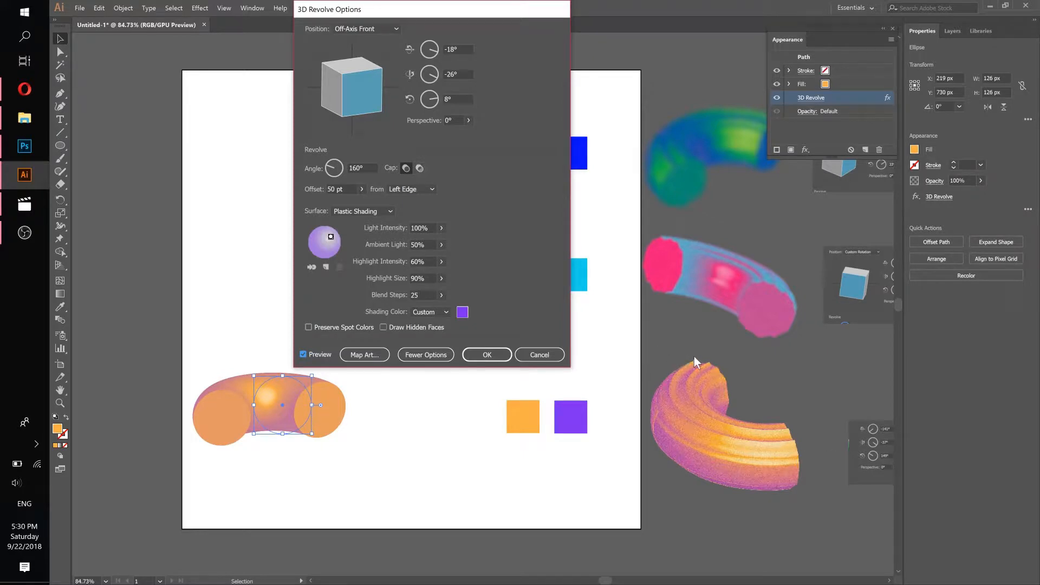
{"action": "left_click", "coordinate": [486, 355]}
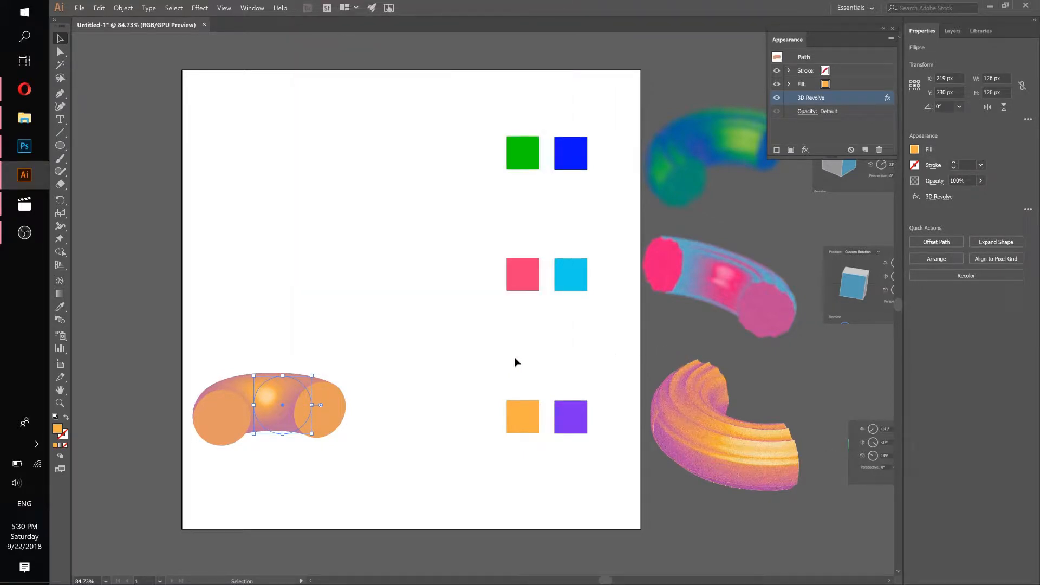
Move the rotation-settings image beside the ridged orange-purple reference onto the artboard and enlarge it to about 228 by 225 px.
{"action": "scroll", "coordinate": [648, 392], "scroll_direction": "right", "scroll_amount": 10}
{"action": "scroll", "coordinate": [647, 392], "scroll_direction": "down", "scroll_amount": 3}
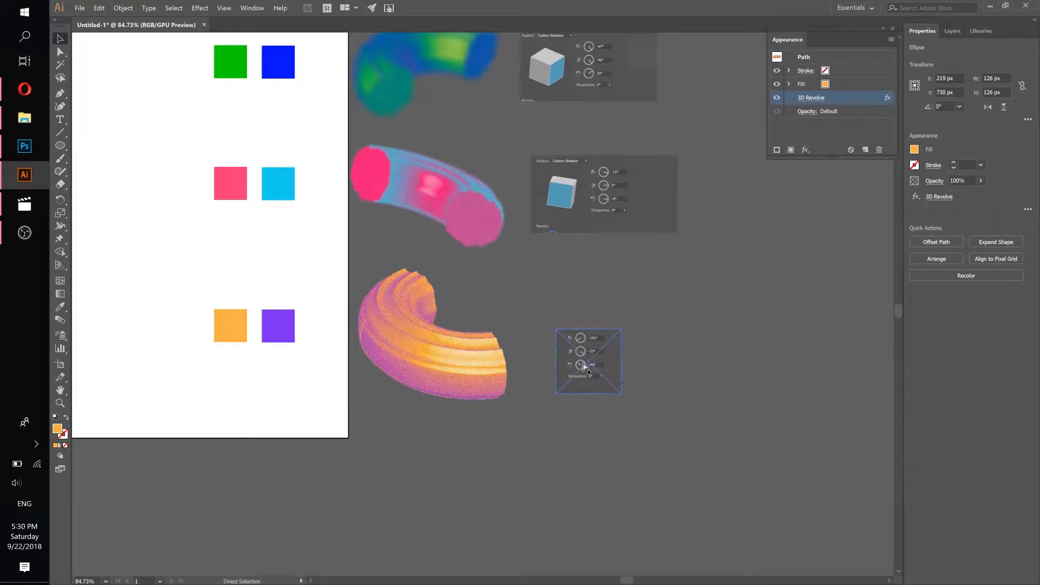
{"action": "left_click_drag", "start_coordinate": [599, 351], "coordinate": [684, 376]}
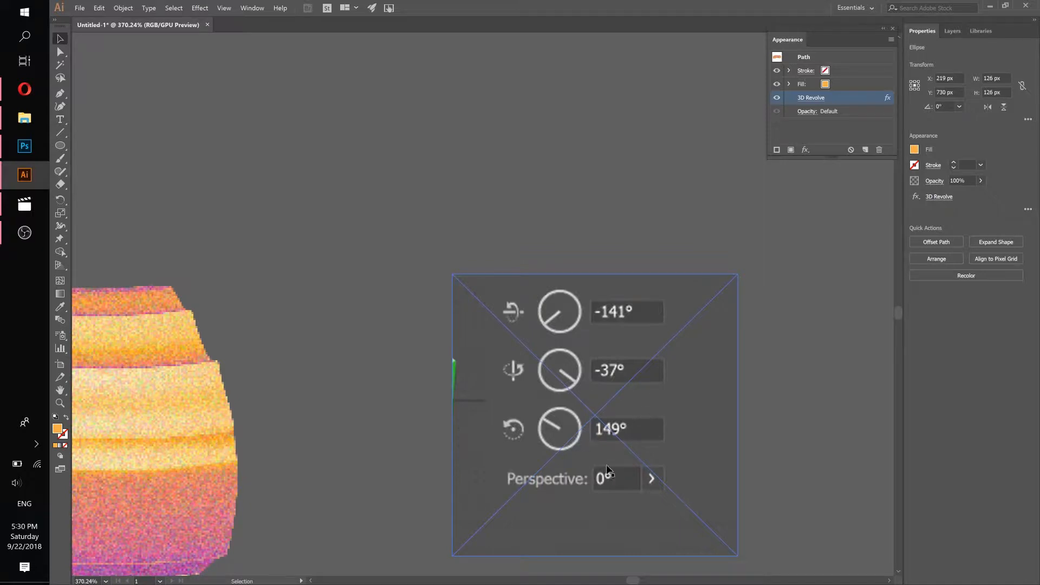
{"action": "left_click_drag", "start_coordinate": [671, 339], "coordinate": [396, 348]}
{"action": "left_click_drag", "start_coordinate": [680, 361], "coordinate": [408, 325]}
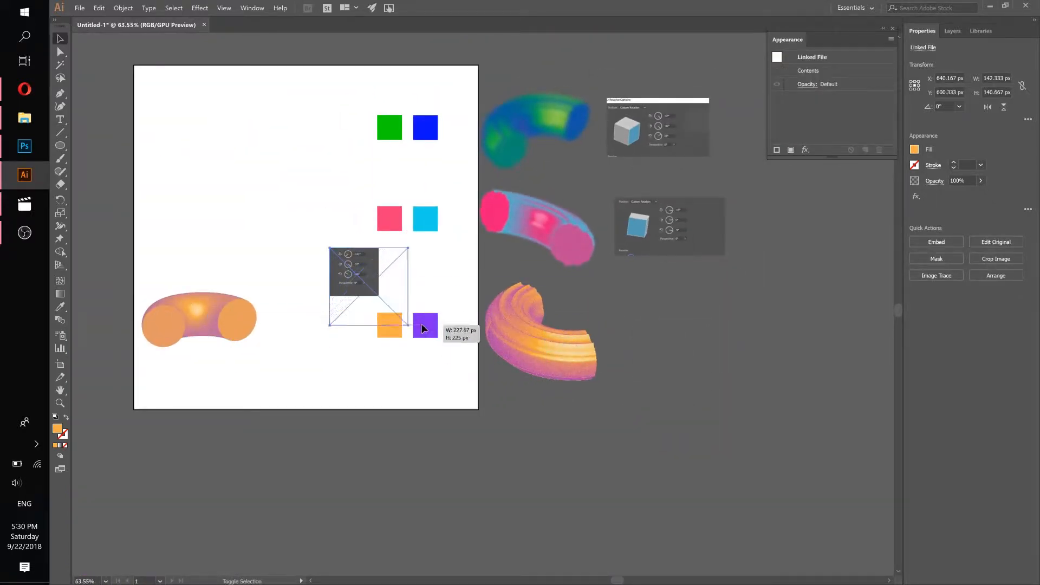
{"action": "left_click_drag", "start_coordinate": [302, 291], "coordinate": [530, 238]}
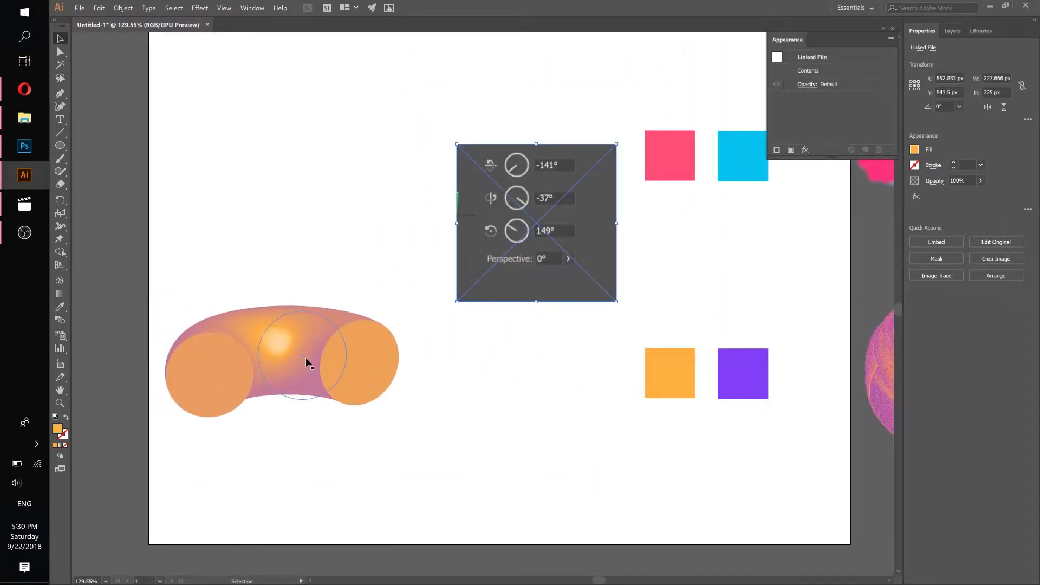
Edit the orange circle's 3D Revolve effect, setting the rotation to -141° around X, -37° around Y and 149° around Z.
{"action": "left_click", "coordinate": [305, 358]}
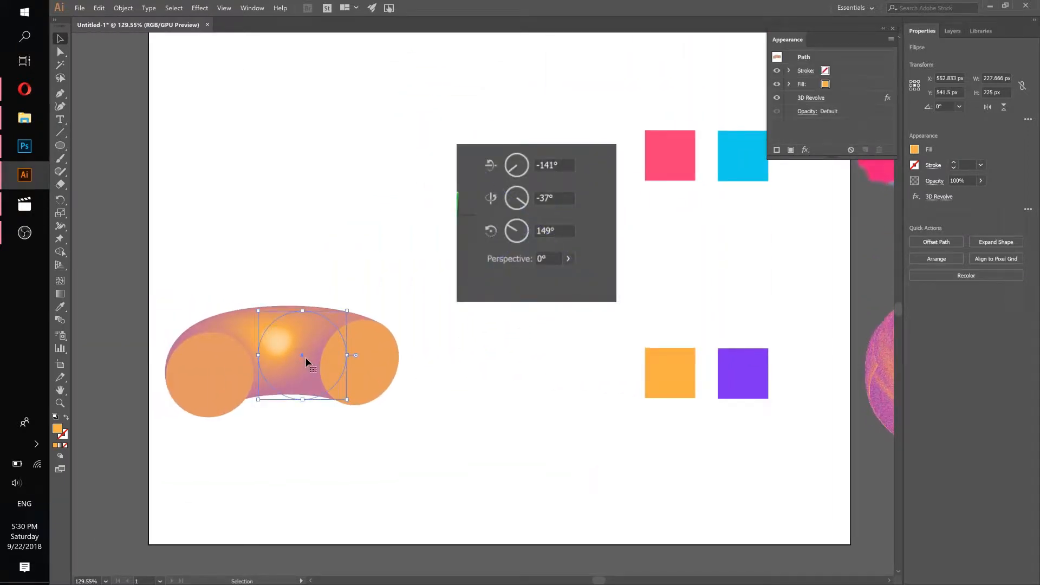
{"action": "left_click", "coordinate": [811, 98]}
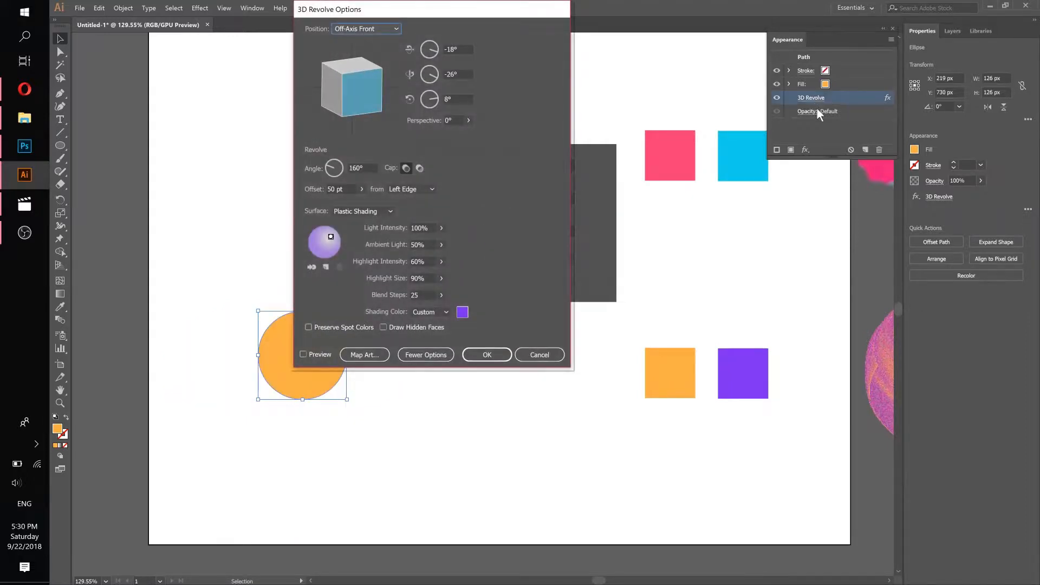
{"action": "left_click_drag", "start_coordinate": [447, 7], "coordinate": [327, 36]}
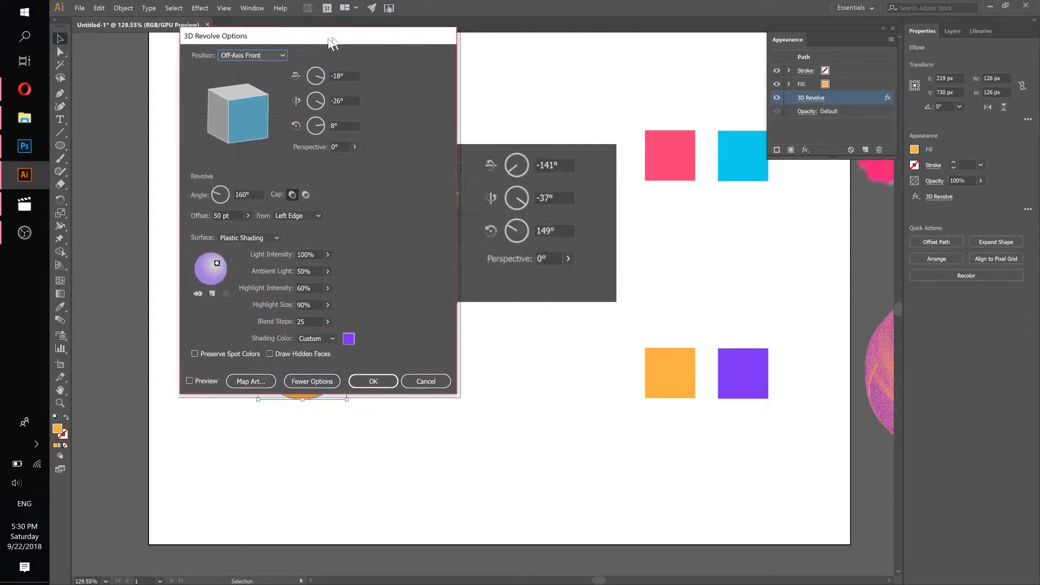
{"action": "left_click", "coordinate": [342, 78]}
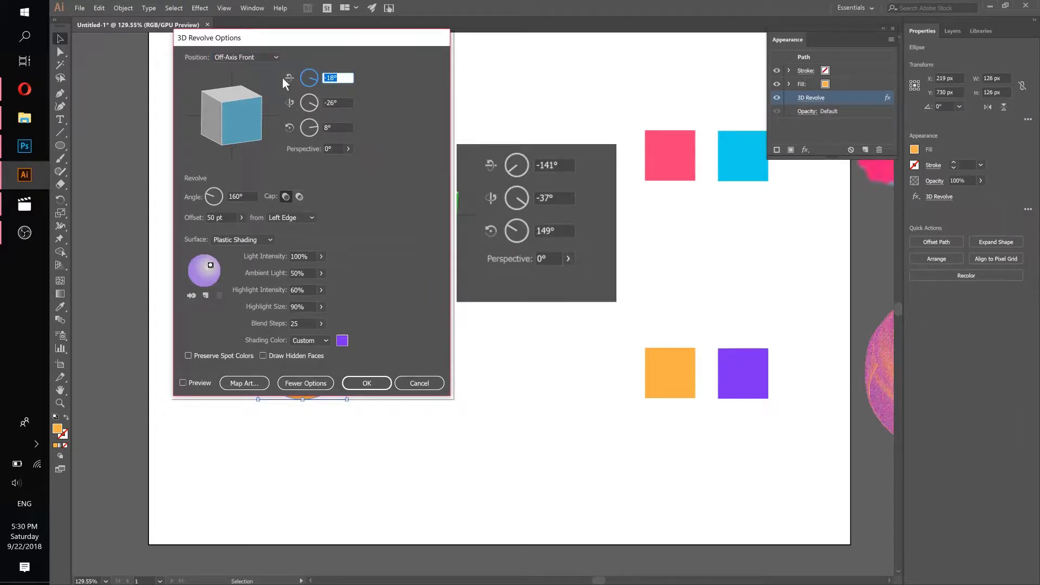
{"action": "type", "text": "-141"}
{"action": "left_click_drag", "start_coordinate": [293, 41], "coordinate": [306, 54]}
{"action": "key", "text": "Tab"}
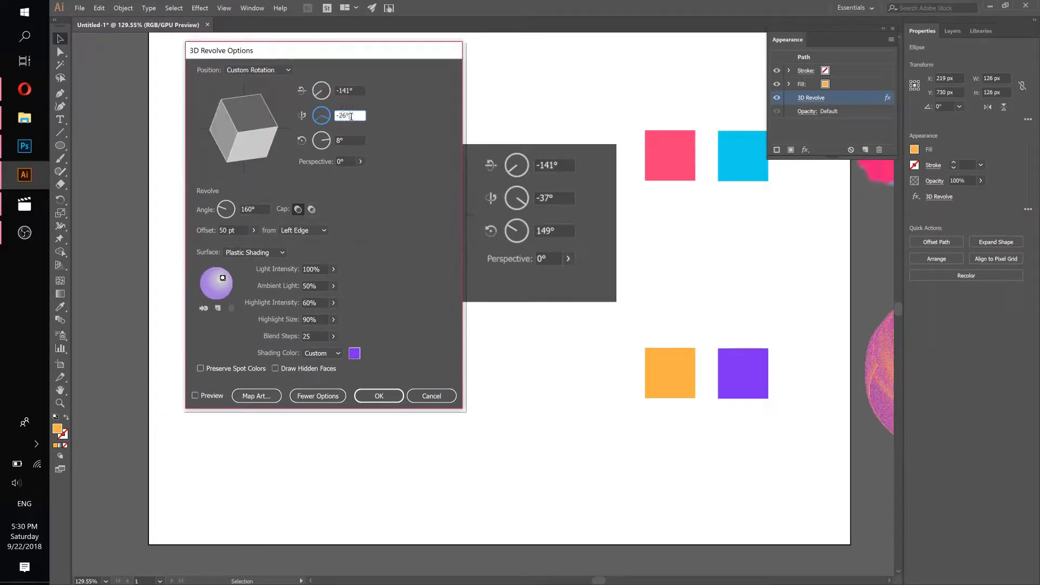
{"action": "type", "text": "-37"}
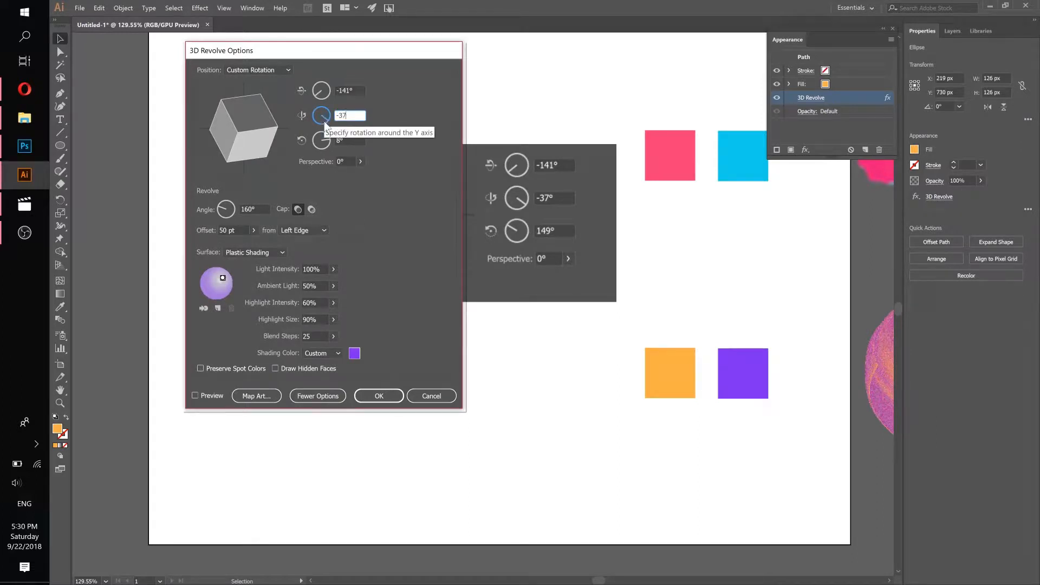
{"action": "key", "text": "Tab"}
{"action": "type", "text": "1"}
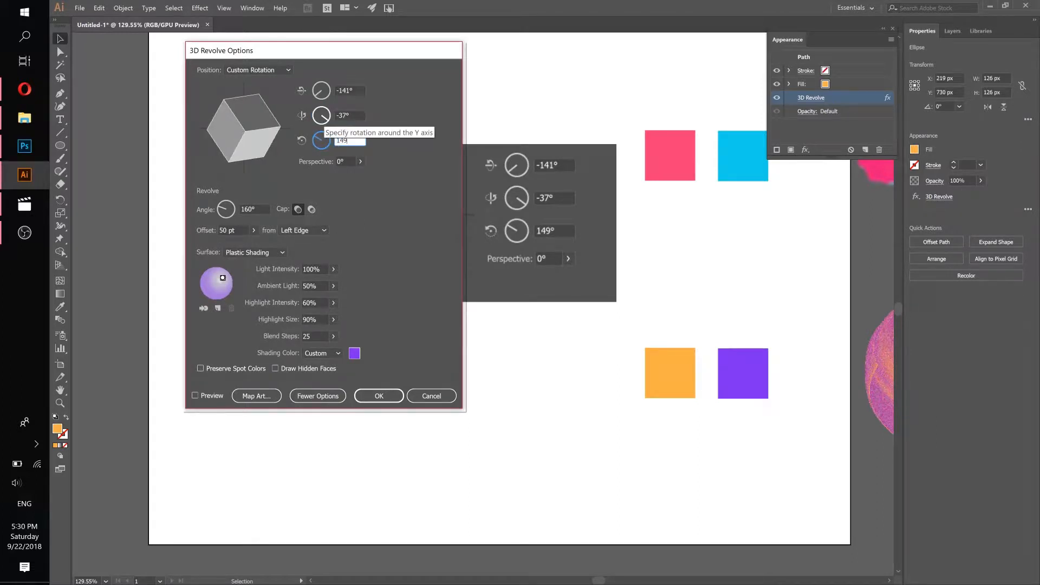
{"action": "key", "text": "Tab"}
Preview the rotated revolve on the artboard and apply the effect.
{"action": "left_click_drag", "start_coordinate": [317, 51], "coordinate": [674, 78]}
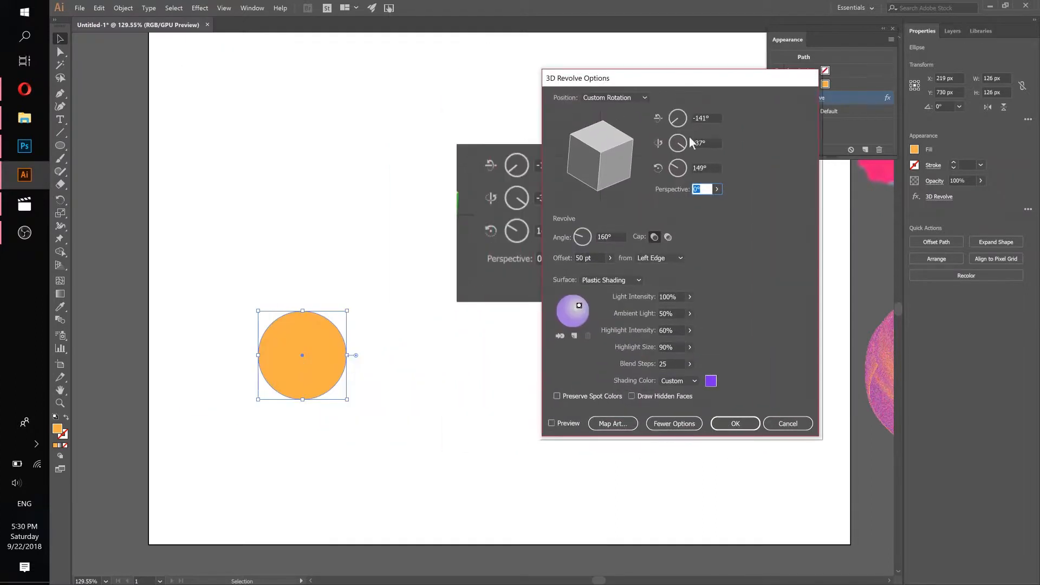
{"action": "left_click", "coordinate": [563, 424]}
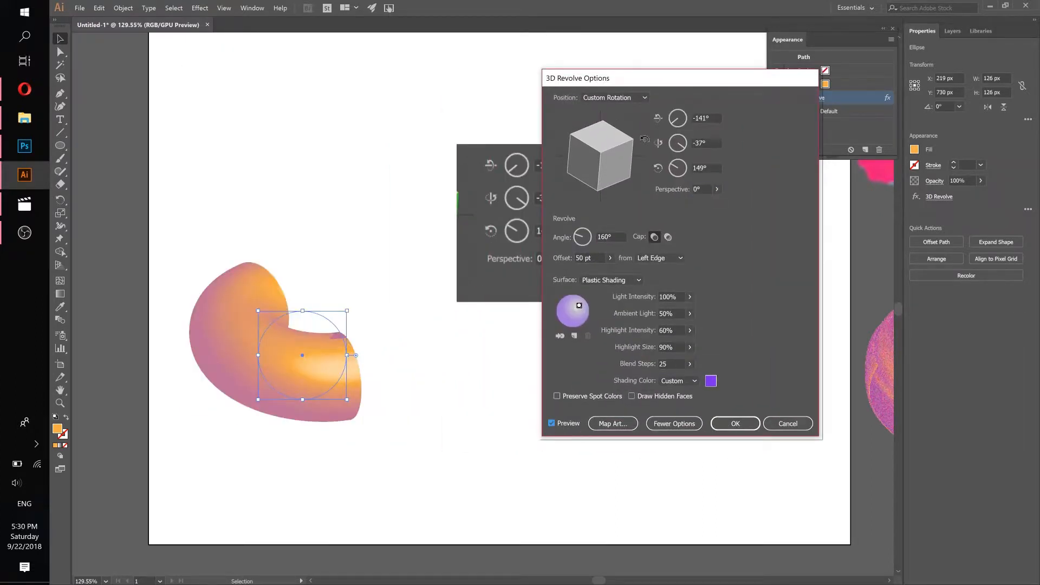
{"action": "left_click_drag", "start_coordinate": [656, 82], "coordinate": [378, 48]}
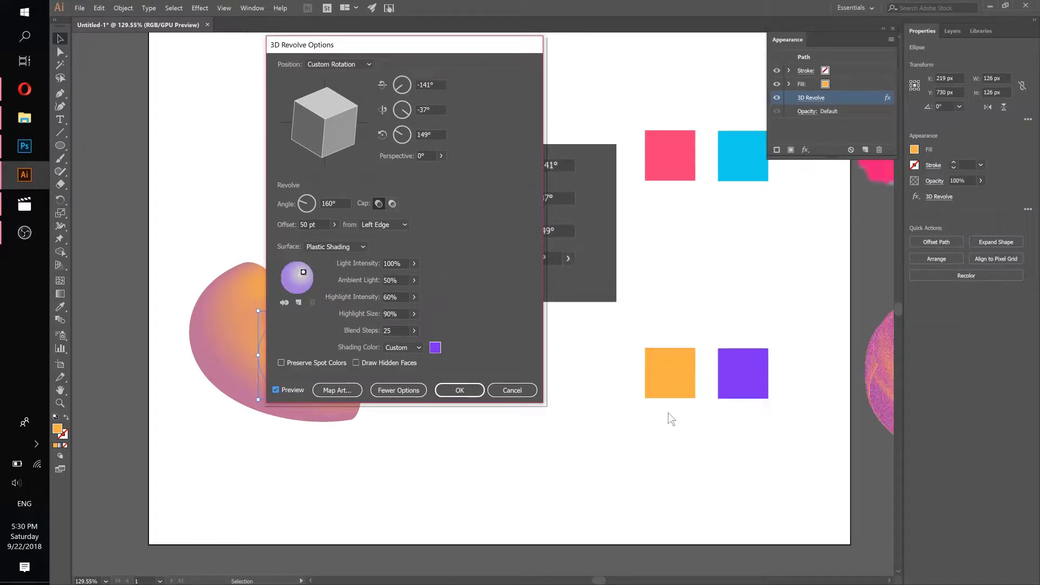
{"action": "left_click", "coordinate": [461, 390]}
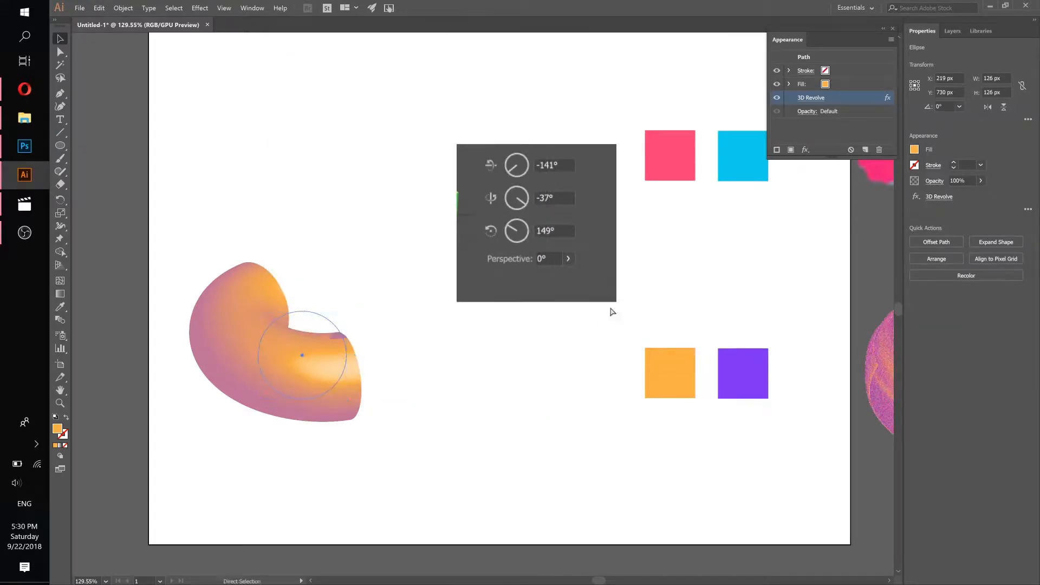
Reopen the orange circle's 3D Revolve settings with preview on for comparison with the ridged orange-purple reference shape.
{"action": "scroll", "coordinate": [612, 312], "scroll_direction": "down", "scroll_amount": 3}
{"action": "scroll", "coordinate": [536, 334], "scroll_direction": "right", "scroll_amount": 2}
{"action": "key", "text": "v"}
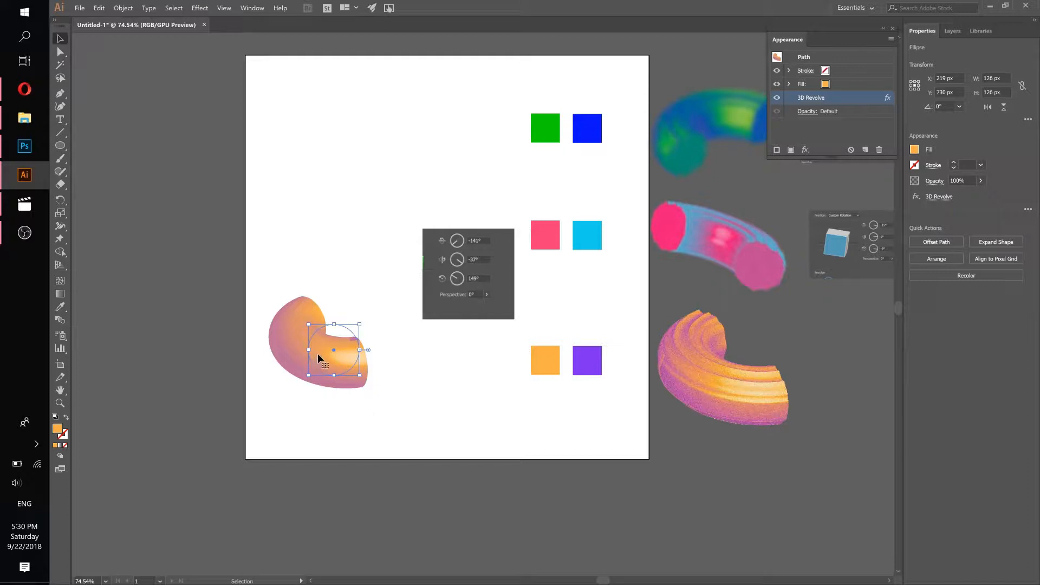
{"action": "left_click", "coordinate": [809, 97]}
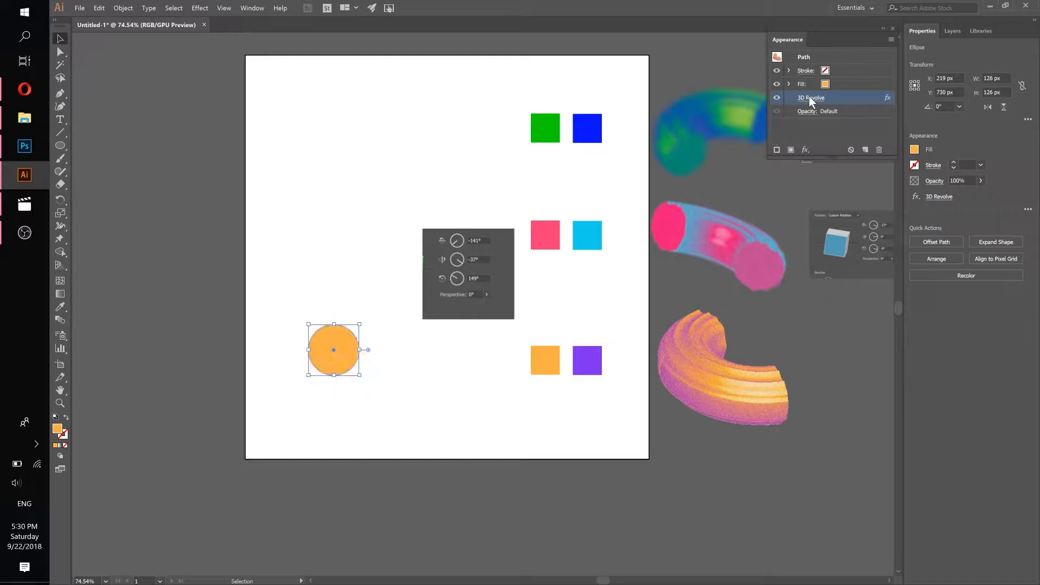
{"action": "left_click_drag", "start_coordinate": [386, 56], "coordinate": [470, 27]}
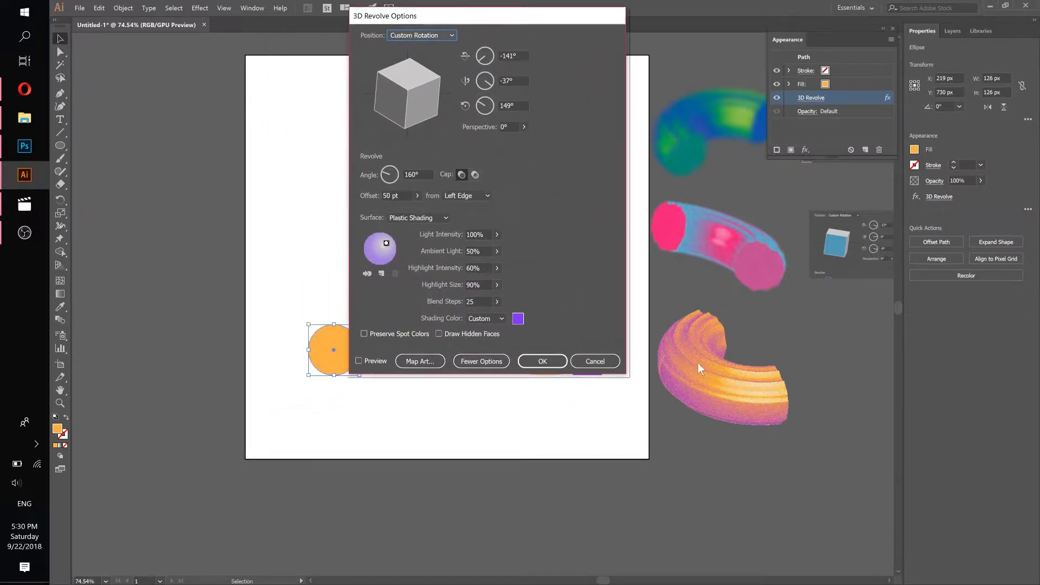
{"action": "left_click", "coordinate": [370, 362]}
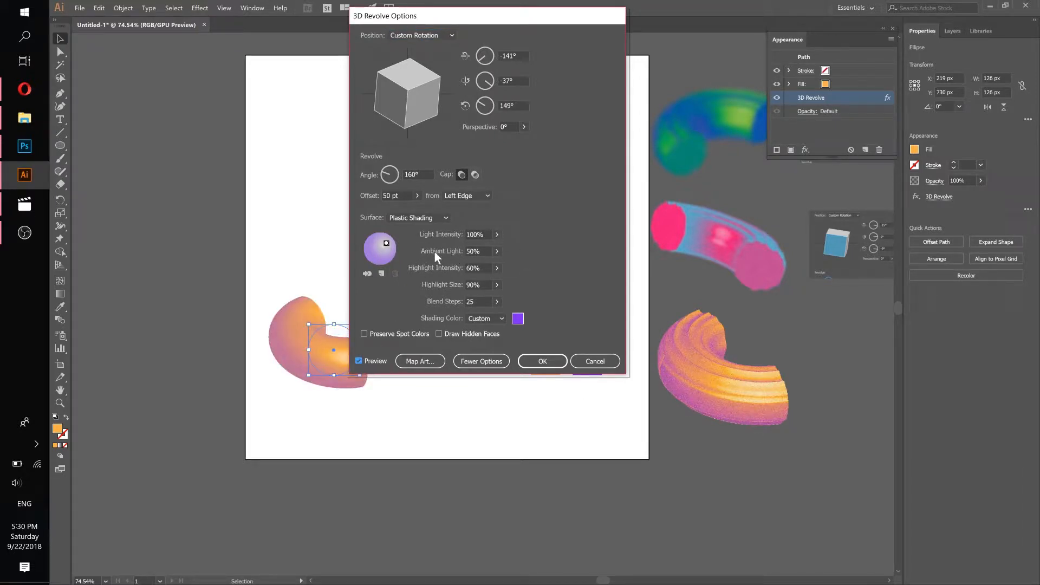
Try lowering the revolve's ambient light to 30%.
{"action": "left_click", "coordinate": [497, 252]}
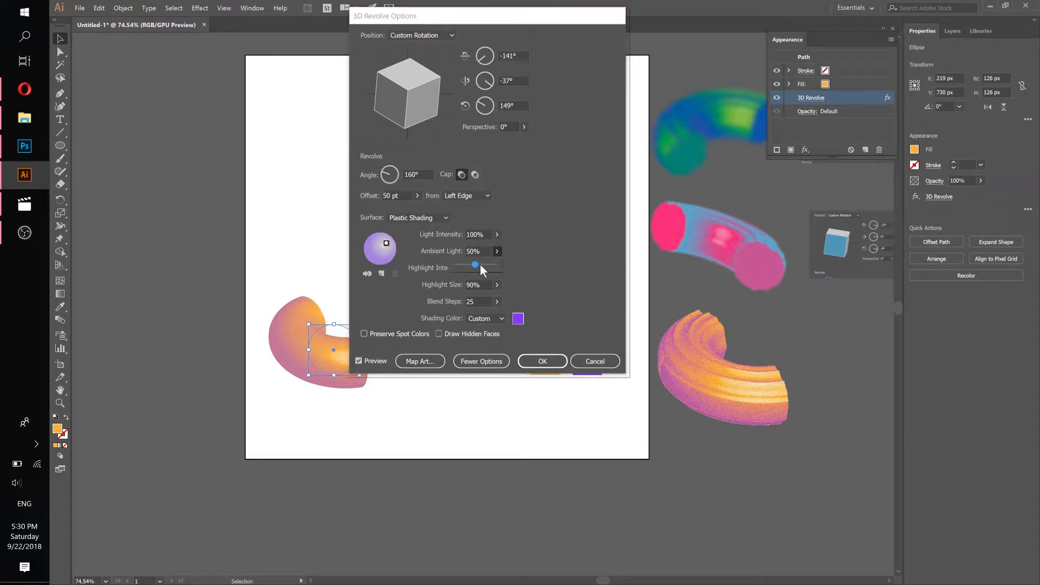
{"action": "left_click", "coordinate": [463, 264]}
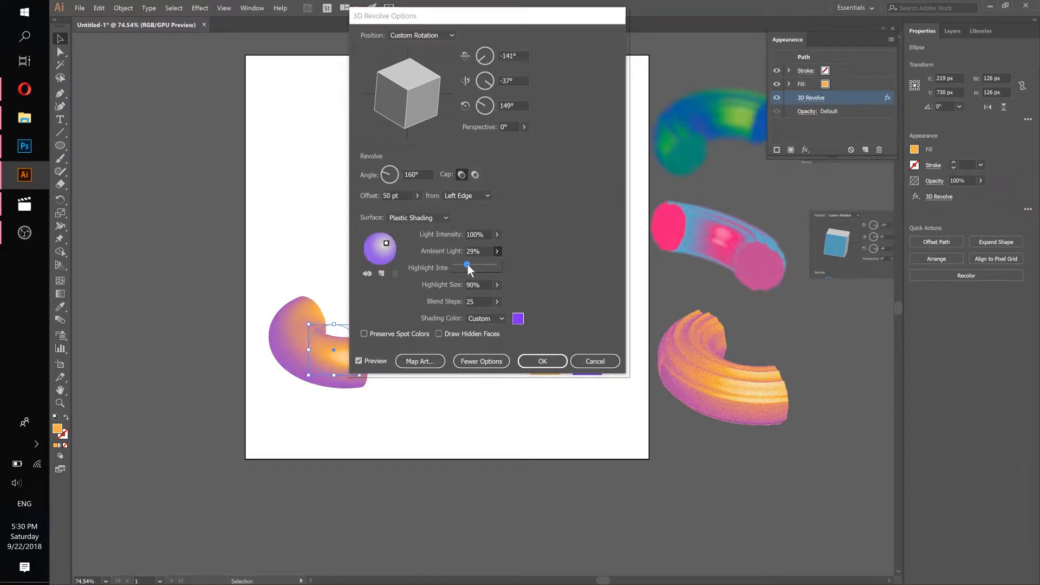
{"action": "left_click_drag", "start_coordinate": [477, 20], "coordinate": [536, 22]}
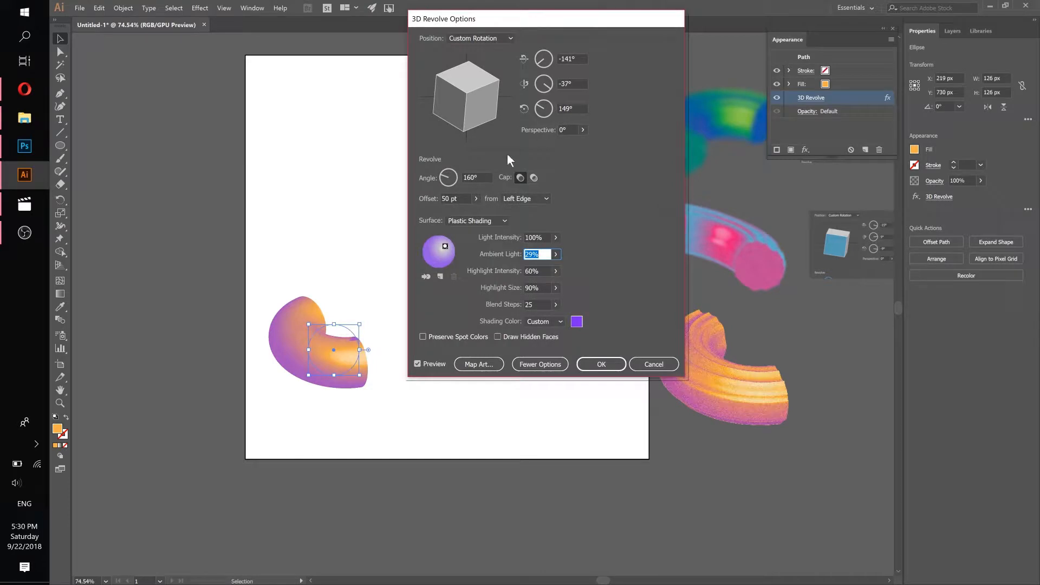
{"action": "type", "text": "3"}
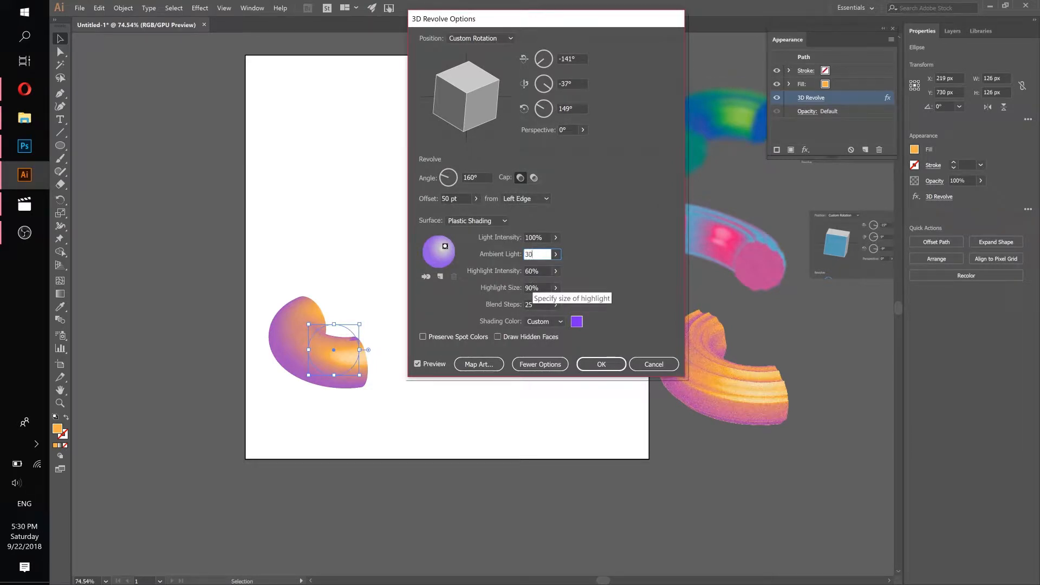
{"action": "type", "text": "0"}
{"action": "key", "text": "Tab"}
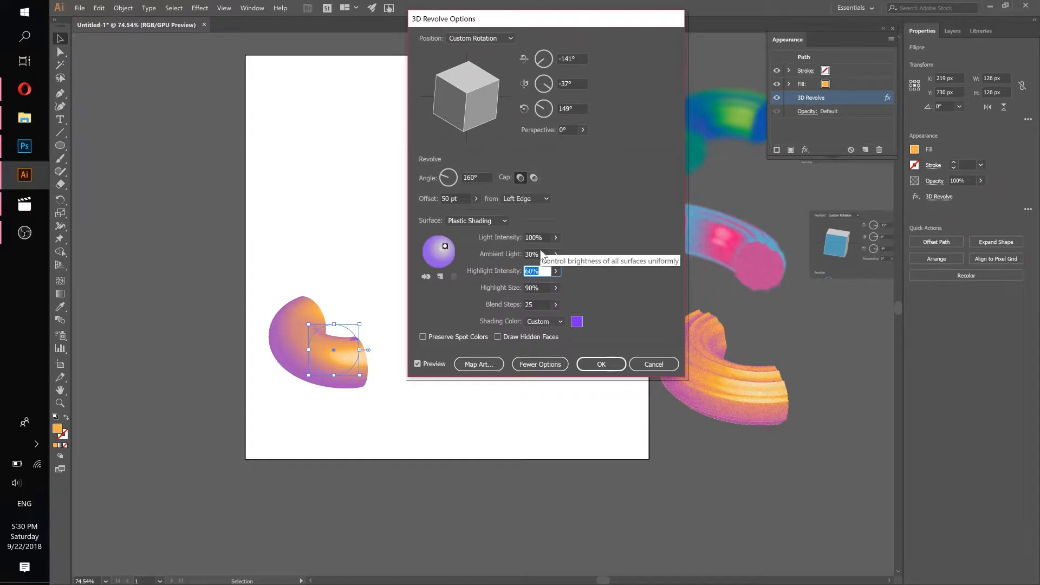
Set the revolve's ambient light to 40%.
{"action": "key", "text": "shift+Tab"}
{"action": "type", "text": "40"}
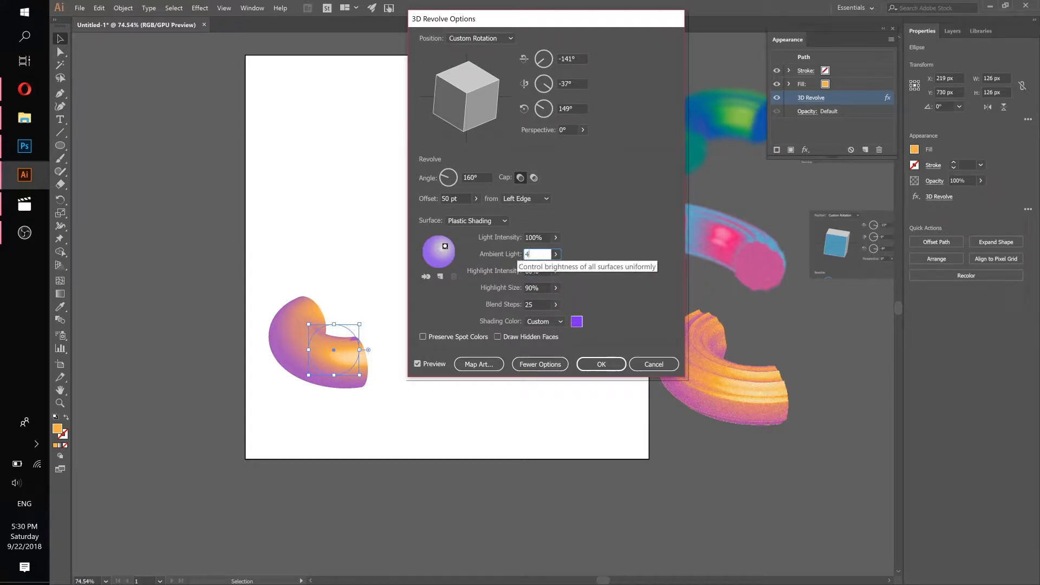
{"action": "key", "text": "Tab"}
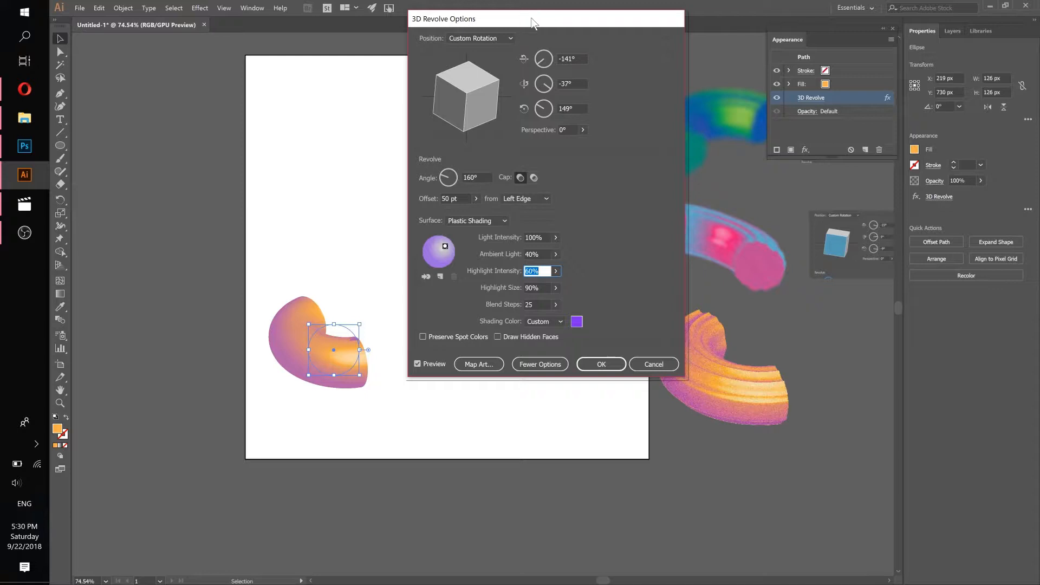
Try the light low on the shading sphere, return it to the sphere's upper right, and apply the revolve.
{"action": "left_click_drag", "start_coordinate": [542, 16], "coordinate": [491, 12]}
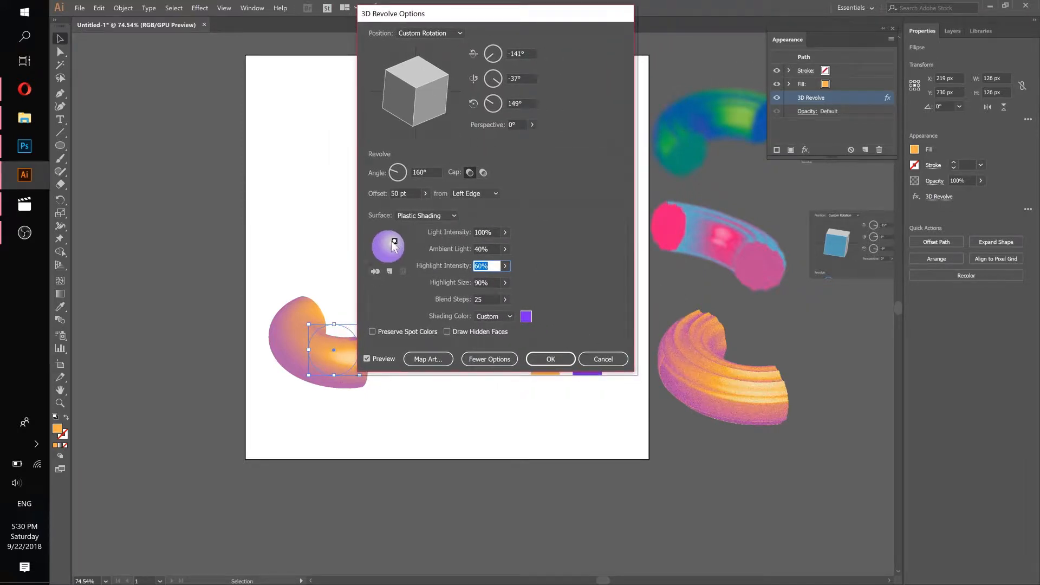
{"action": "left_click_drag", "start_coordinate": [395, 242], "coordinate": [389, 253]}
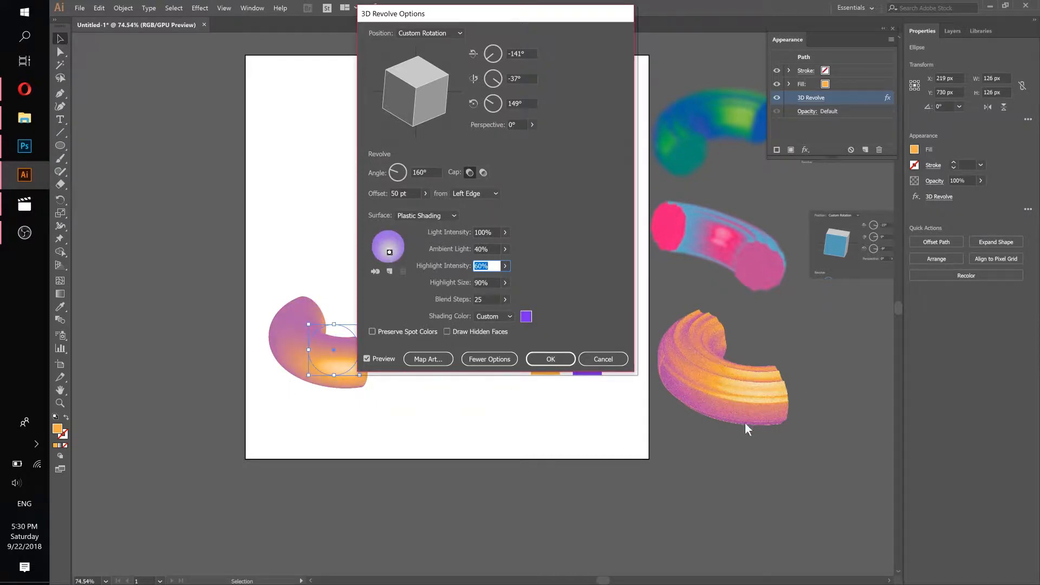
{"action": "left_click_drag", "start_coordinate": [489, 18], "coordinate": [519, 19]}
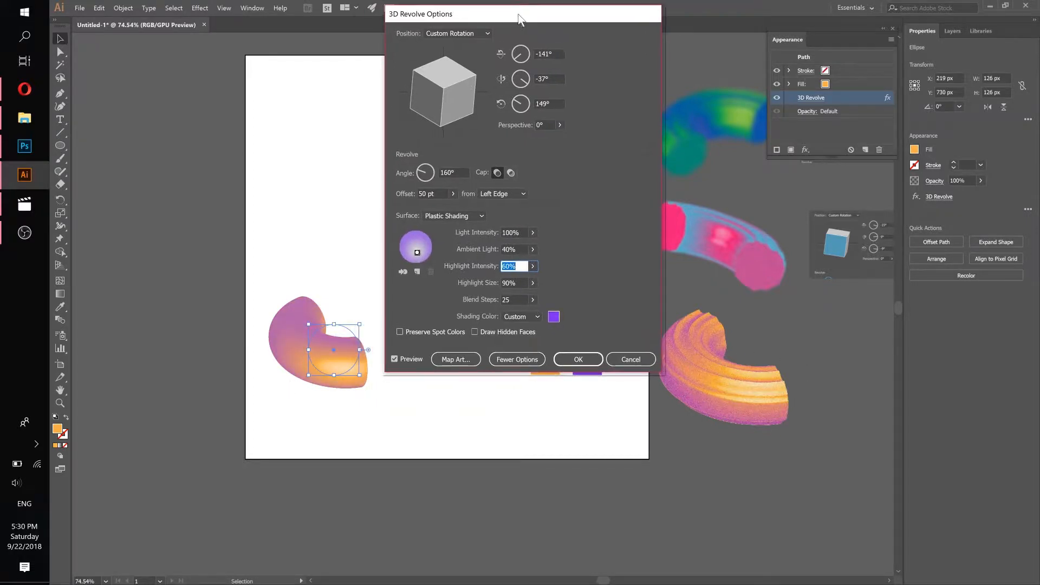
{"action": "left_click_drag", "start_coordinate": [417, 253], "coordinate": [421, 244]}
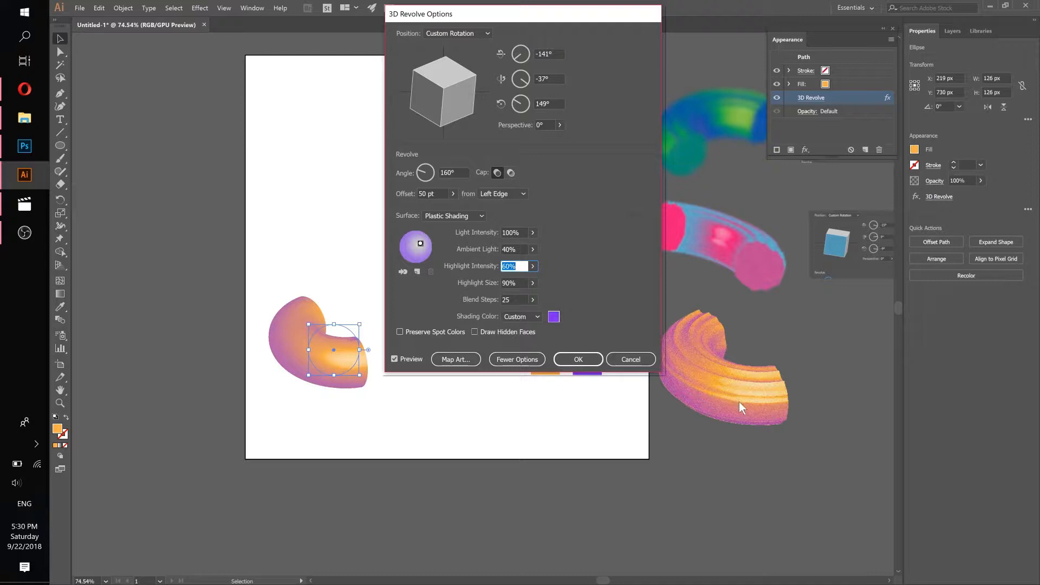
{"action": "left_click", "coordinate": [578, 360]}
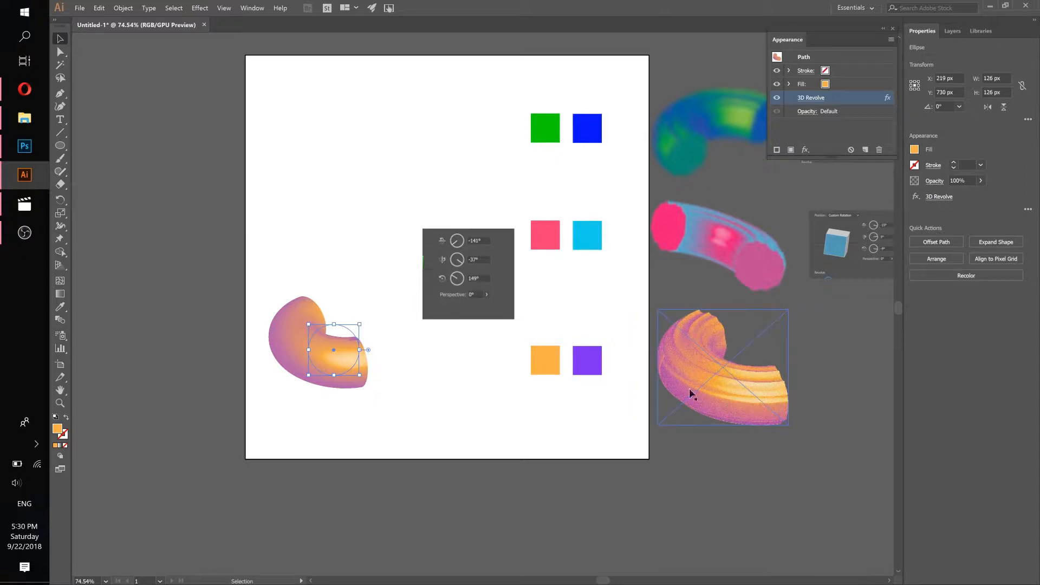
Distort the revolved circle's outline with the Wrinkle tool to form ridges along the orange shape like the reference.
{"action": "left_click", "coordinate": [60, 228]}
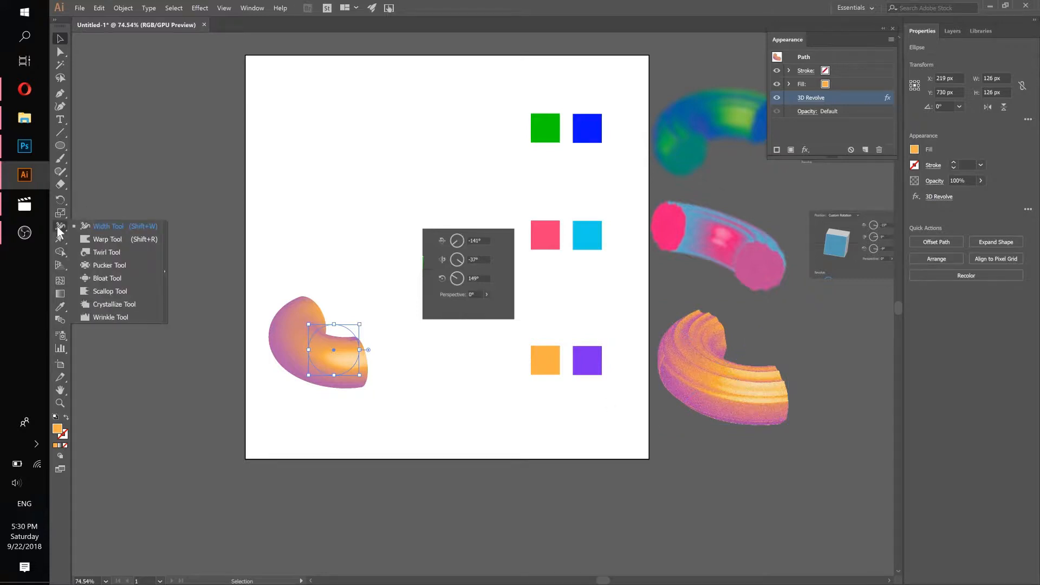
{"action": "left_click", "coordinate": [111, 317]}
{"action": "key", "text": "ctrl+space"}
{"action": "mouse_move", "coordinate": [319, 344]}
{"action": "left_mouse_down"}
{"action": "mouse_move", "coordinate": [330, 347]}
{"action": "mouse_move", "coordinate": [349, 311]}
{"action": "mouse_move", "coordinate": [366, 319]}
{"action": "mouse_move", "coordinate": [377, 363]}
{"action": "mouse_move", "coordinate": [359, 378]}
{"action": "left_mouse_up"}
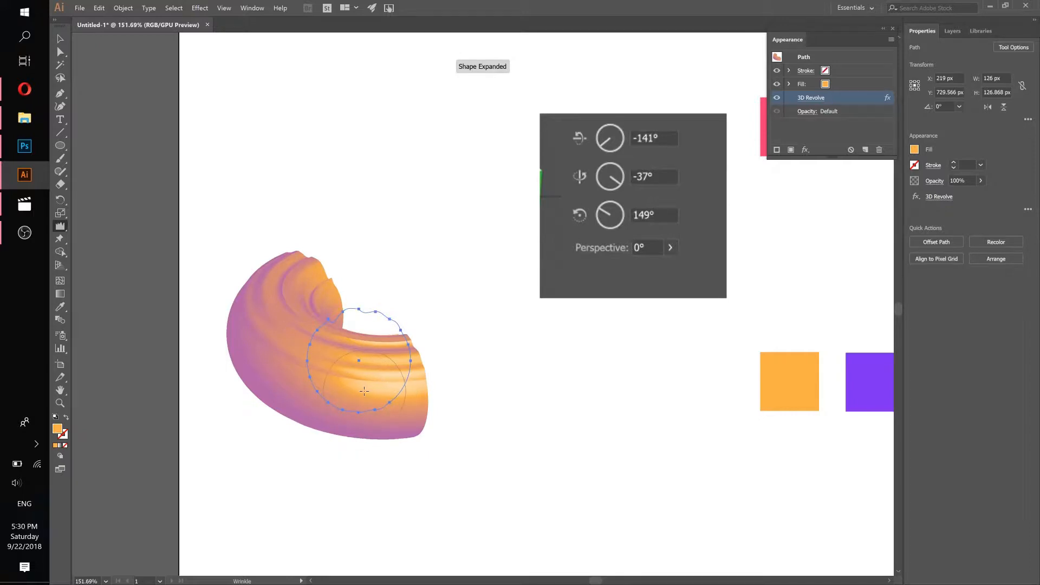
{"action": "left_click_drag", "start_coordinate": [388, 360], "coordinate": [326, 355]}
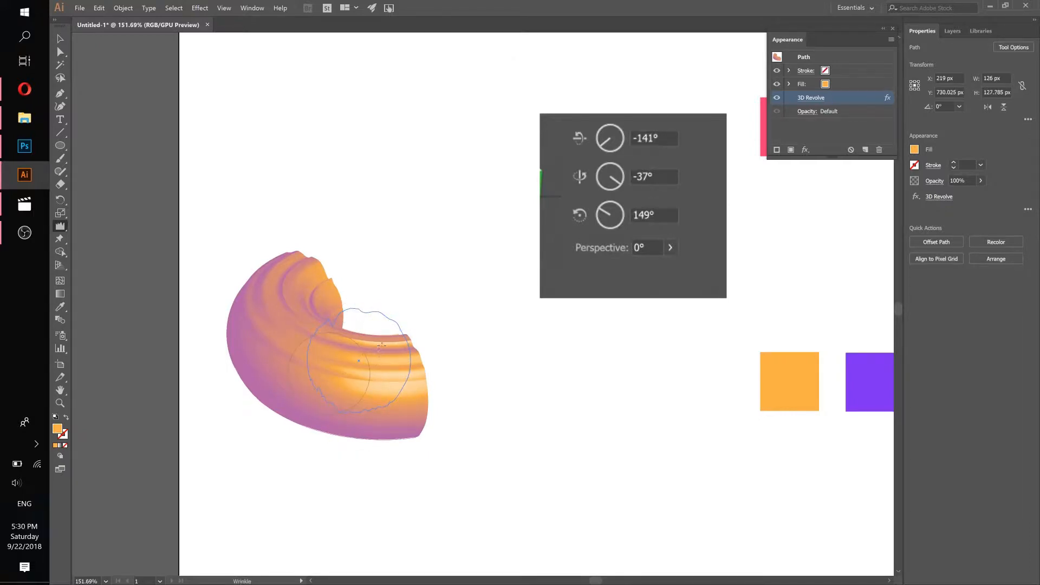
{"action": "scroll", "coordinate": [382, 345], "scroll_direction": "down", "scroll_amount": 5}
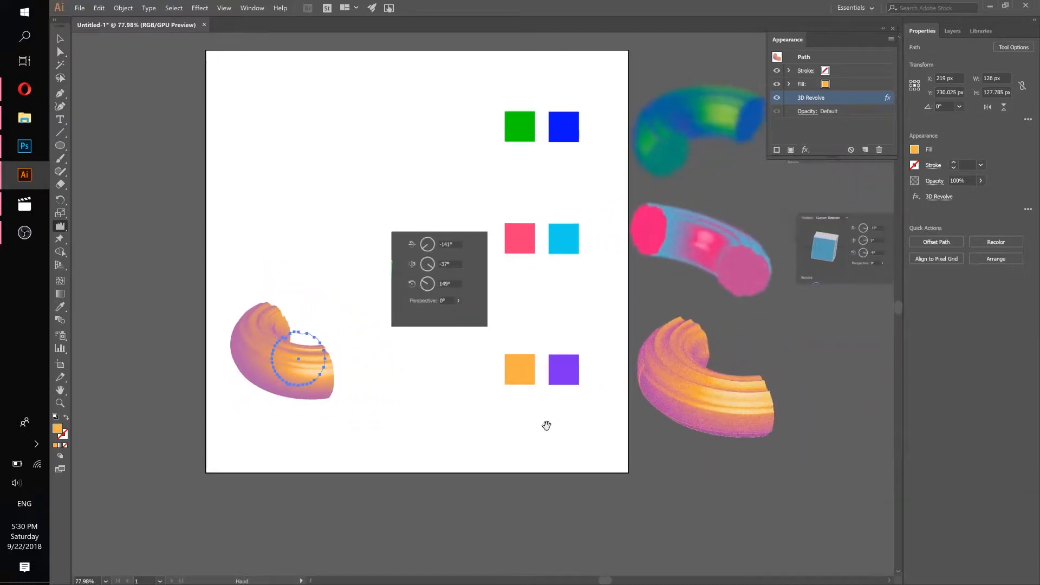
Try adding finer wrinkles across the circle's outline, and undo the extra Wrinkle strokes.
{"action": "left_click_drag", "start_coordinate": [546, 425], "coordinate": [548, 425]}
{"action": "left_click_drag", "start_coordinate": [295, 352], "coordinate": [340, 372]}
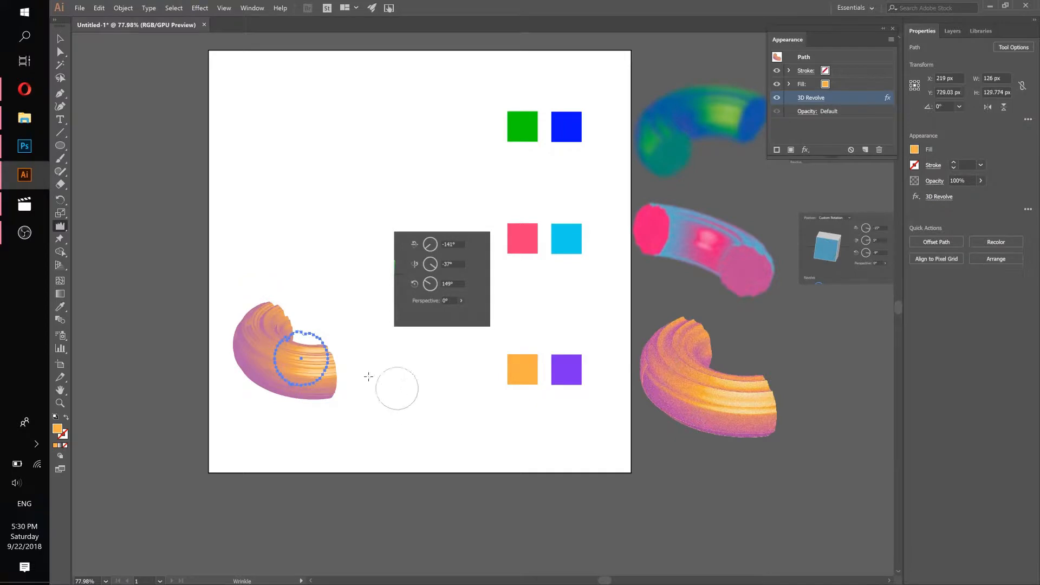
{"action": "left_click_drag", "start_coordinate": [278, 350], "coordinate": [351, 378]}
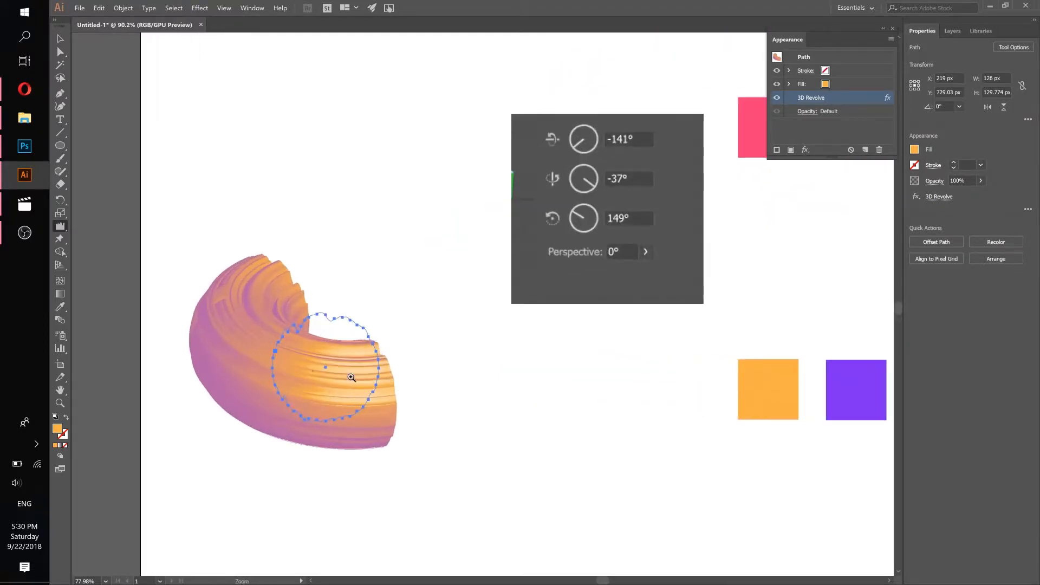
{"action": "left_click", "coordinate": [98, 8]}
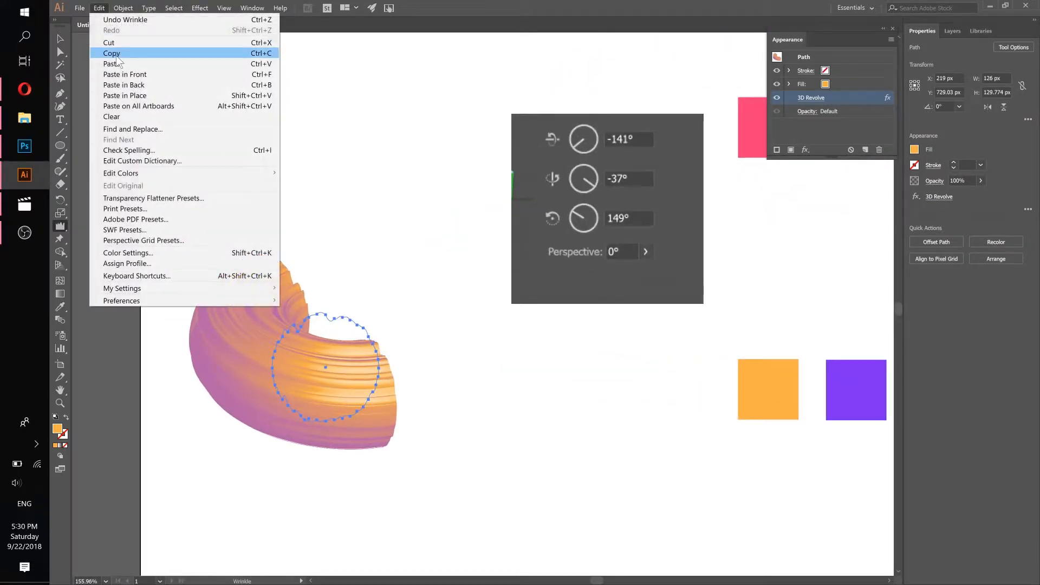
{"action": "left_click", "coordinate": [96, 9]}
{"action": "left_click", "coordinate": [124, 19]}
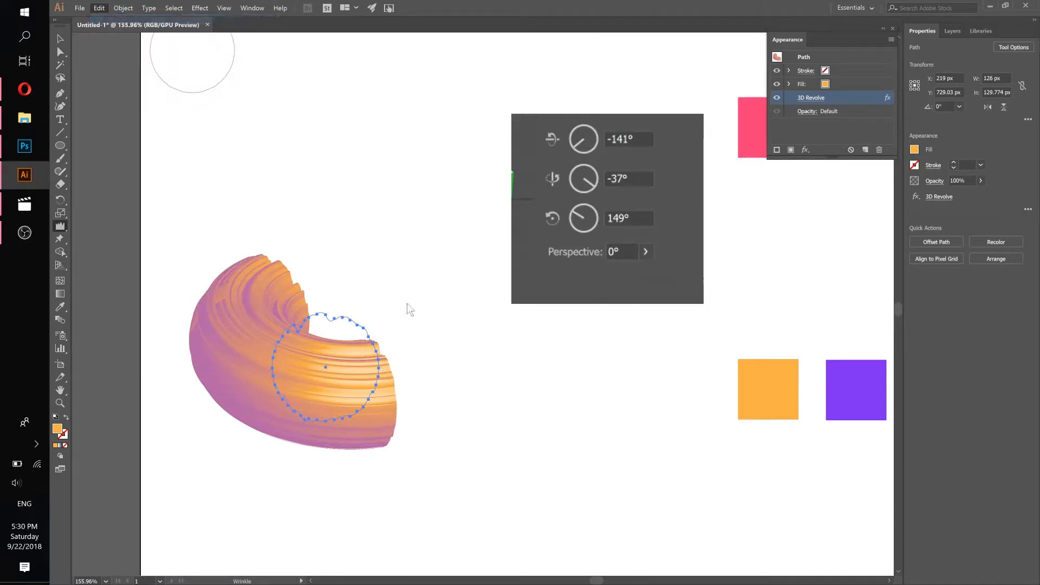
{"action": "key", "text": "ctrl+z"}
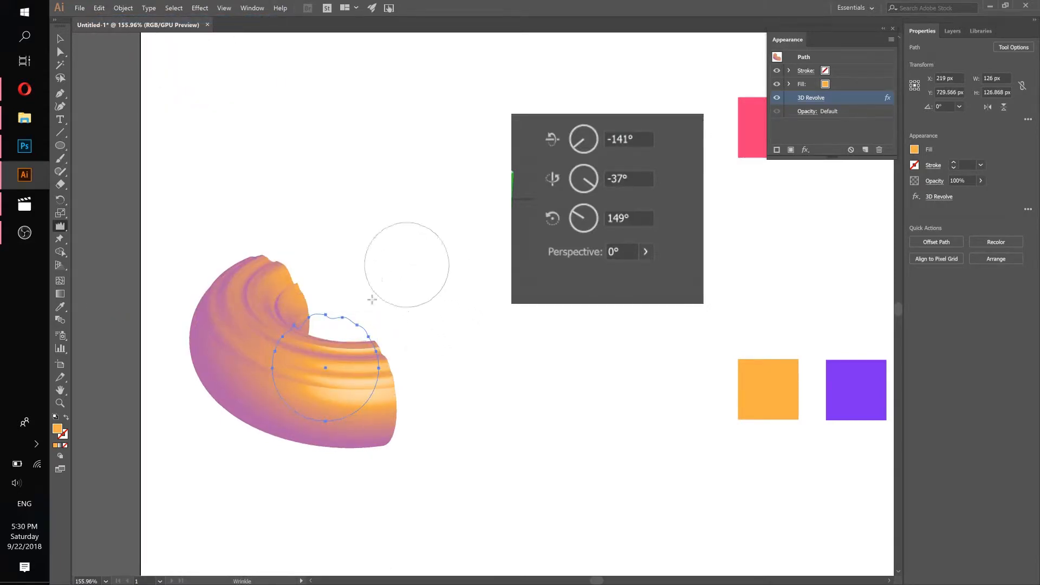
Compare the ridges with the orange reference shape, and undo the remaining wrinkles to restore the plain circle.
{"action": "left_click", "coordinate": [354, 319], "text": "ctrl+alt"}
{"action": "left_click", "coordinate": [387, 315], "text": "ctrl+alt"}
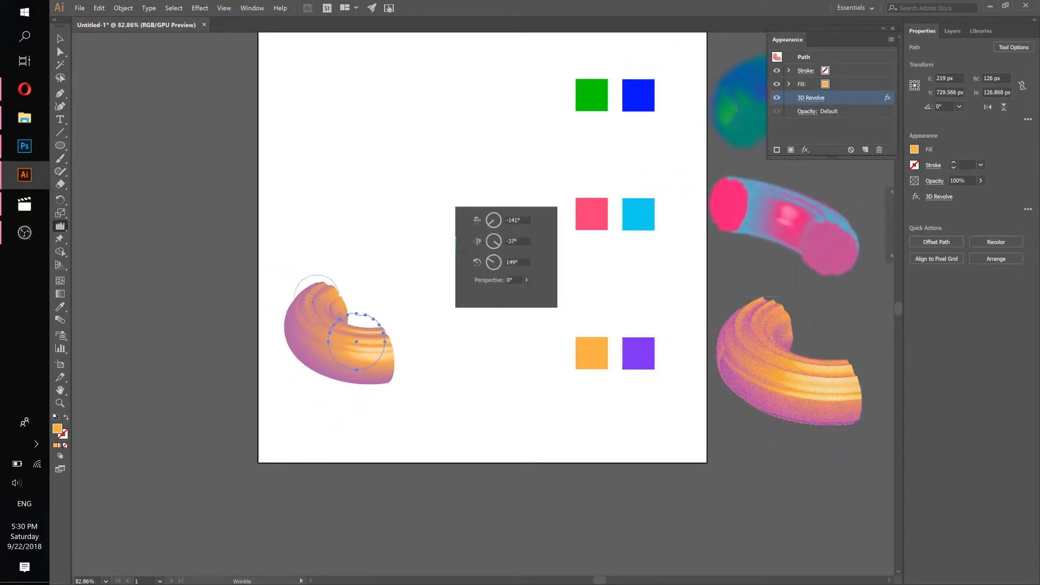
{"action": "left_click_drag", "start_coordinate": [330, 321], "coordinate": [466, 349]}
{"action": "left_click_drag", "start_coordinate": [564, 327], "coordinate": [444, 331]}
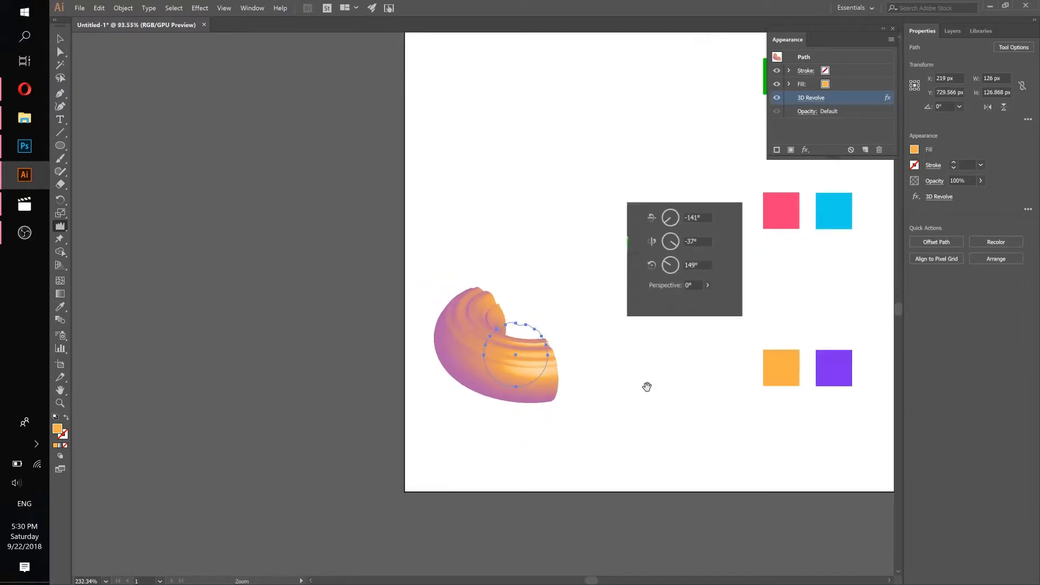
{"action": "left_click_drag", "start_coordinate": [866, 401], "coordinate": [490, 389]}
{"action": "left_click_drag", "start_coordinate": [641, 369], "coordinate": [733, 369]}
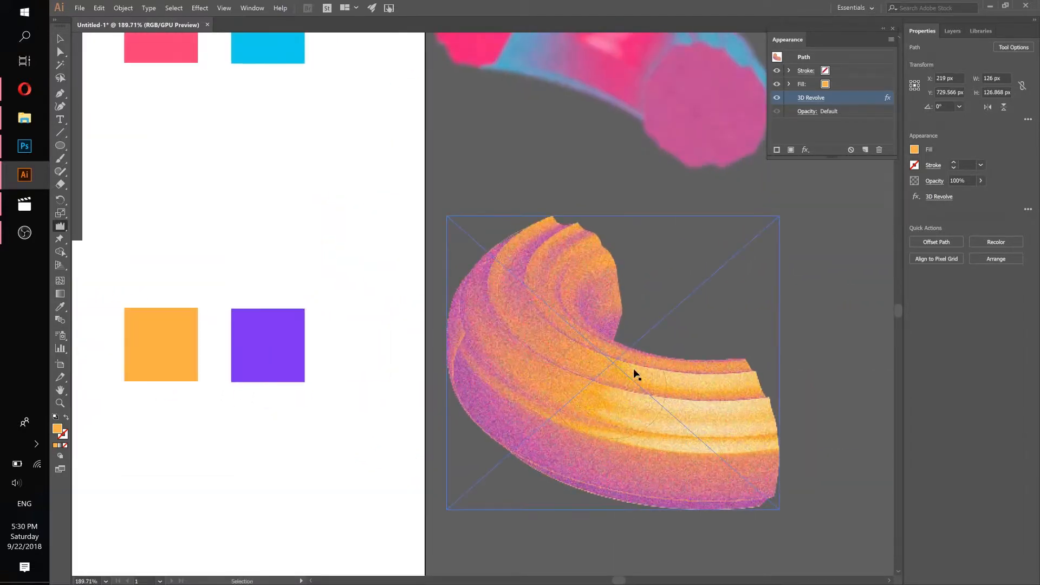
{"action": "left_click_drag", "start_coordinate": [624, 362], "coordinate": [482, 362]}
{"action": "left_click_drag", "start_coordinate": [311, 374], "coordinate": [540, 406]}
{"action": "key", "text": "ctrl+z"}
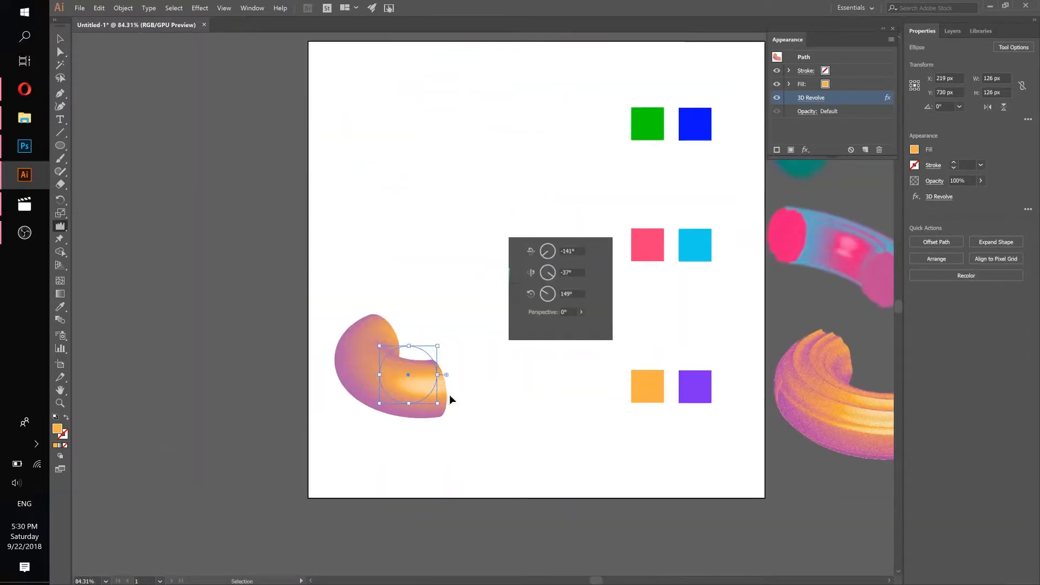
Set the Wrinkle brush's width and height to 130 px.
{"action": "left_click", "coordinate": [61, 226]}
{"action": "double_click", "coordinate": [59, 228]}
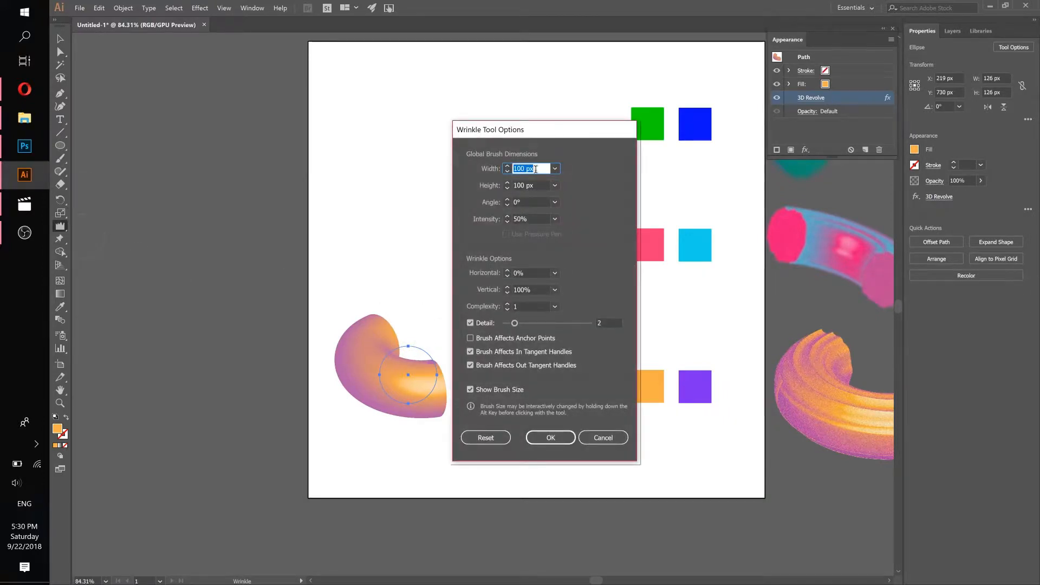
{"action": "type", "text": "130"}
{"action": "key", "text": "Tab"}
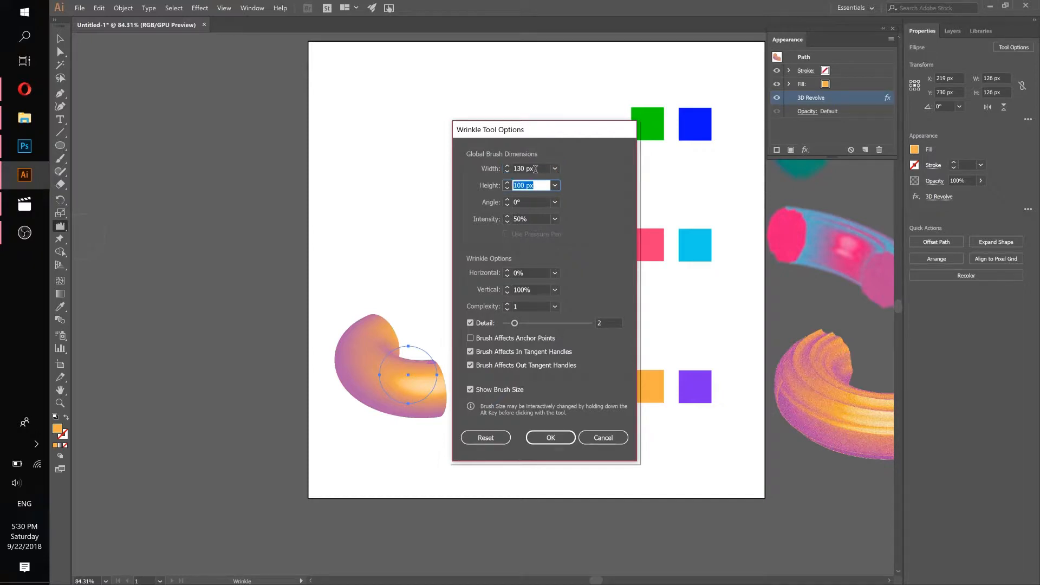
{"action": "type", "text": "130"}
{"action": "key", "text": "Tab"}
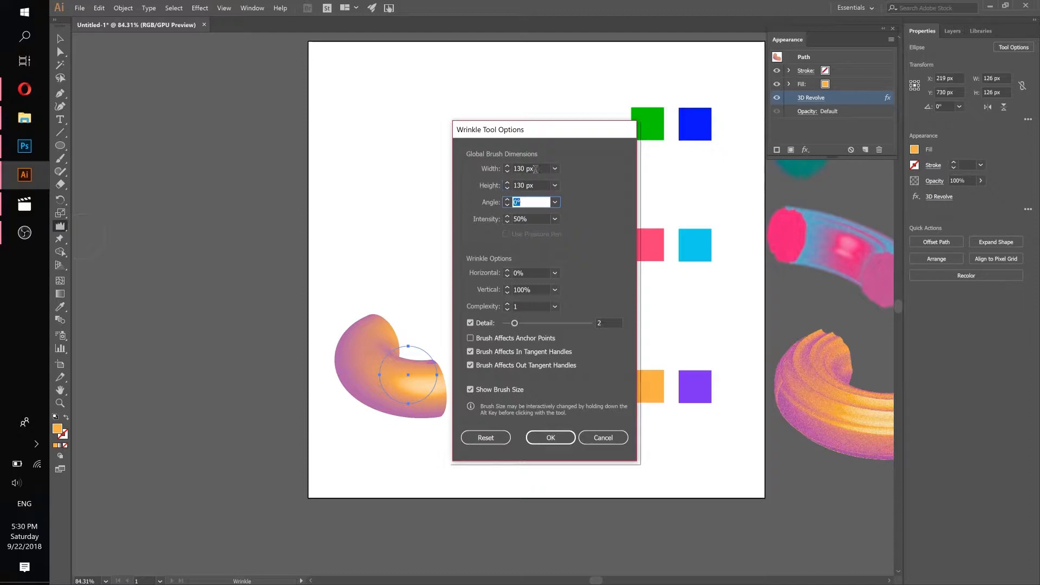
{"action": "left_click", "coordinate": [560, 439]}
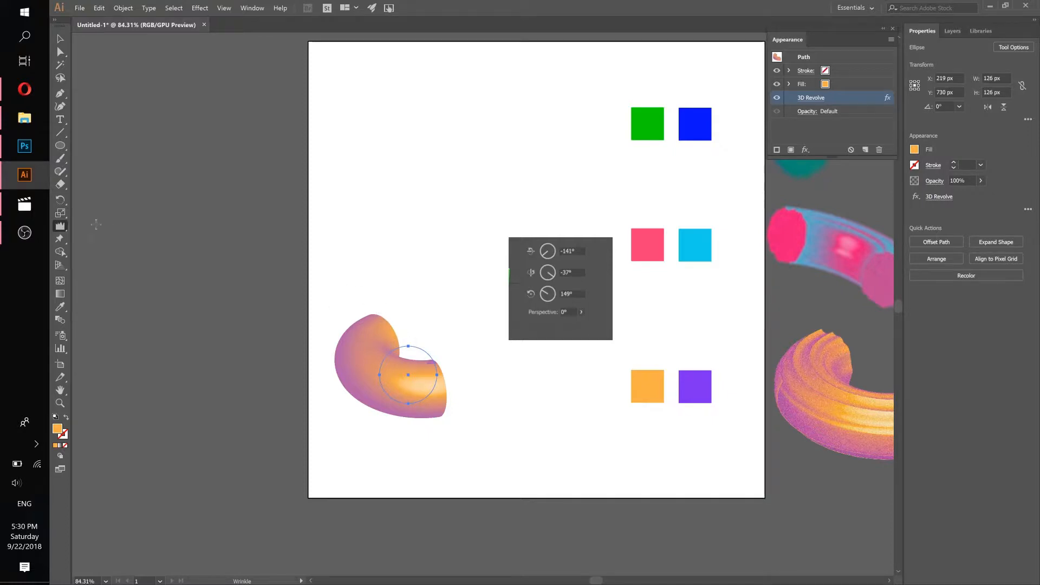
Set the Wrinkle brush's width and height to 150 px.
{"action": "double_click", "coordinate": [60, 228]}
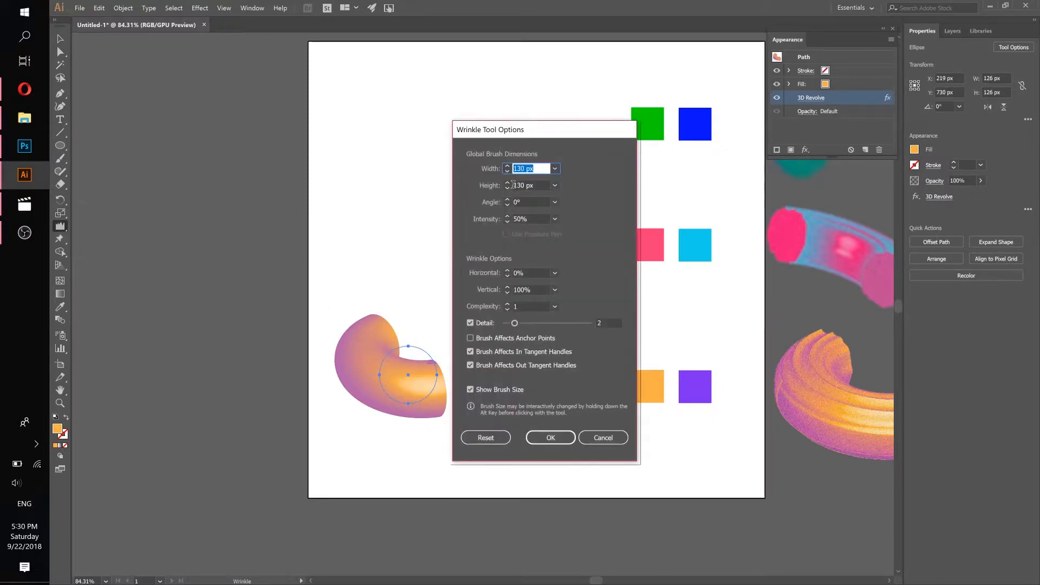
{"action": "type", "text": "1"}
{"action": "key", "text": "Tab"}
{"action": "type", "text": "150"}
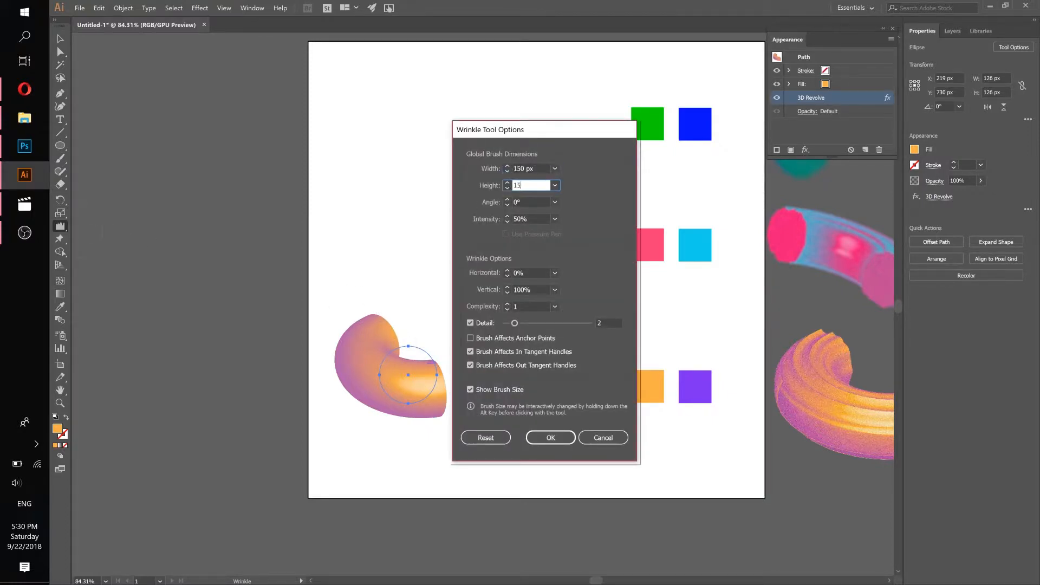
{"action": "key", "text": "Tab"}
{"action": "key", "text": "Return"}
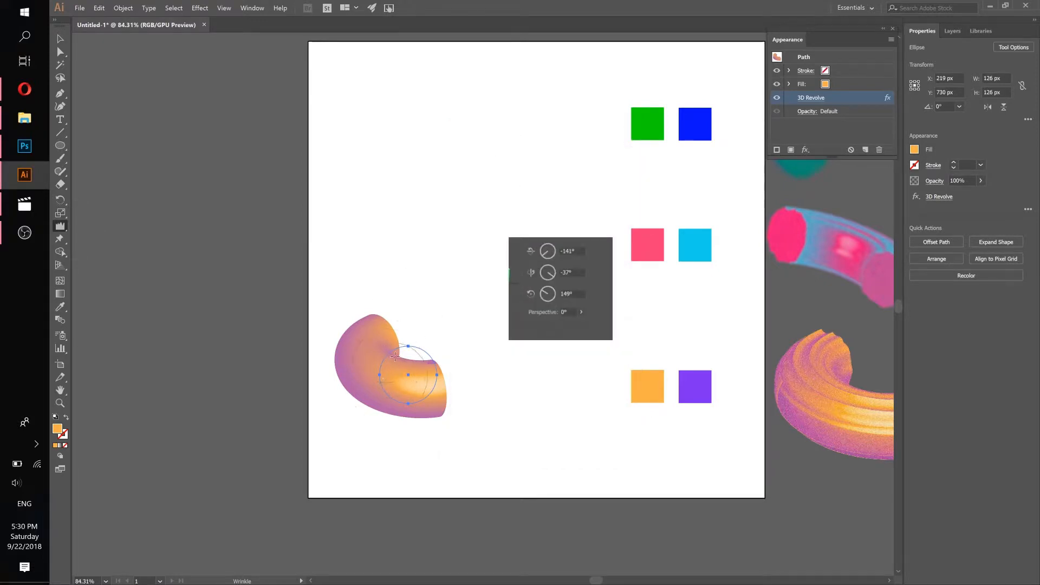
Wrinkle the circle's outline with the enlarged brush to form ridges along the orange shape, and deselect it.
{"action": "key", "text": "ctrl+space"}
{"action": "mouse_move", "coordinate": [447, 375]}
{"action": "left_mouse_down"}
{"action": "mouse_move", "coordinate": [405, 374]}
{"action": "mouse_move", "coordinate": [412, 364]}
{"action": "mouse_move", "coordinate": [464, 413]}
{"action": "left_mouse_up"}
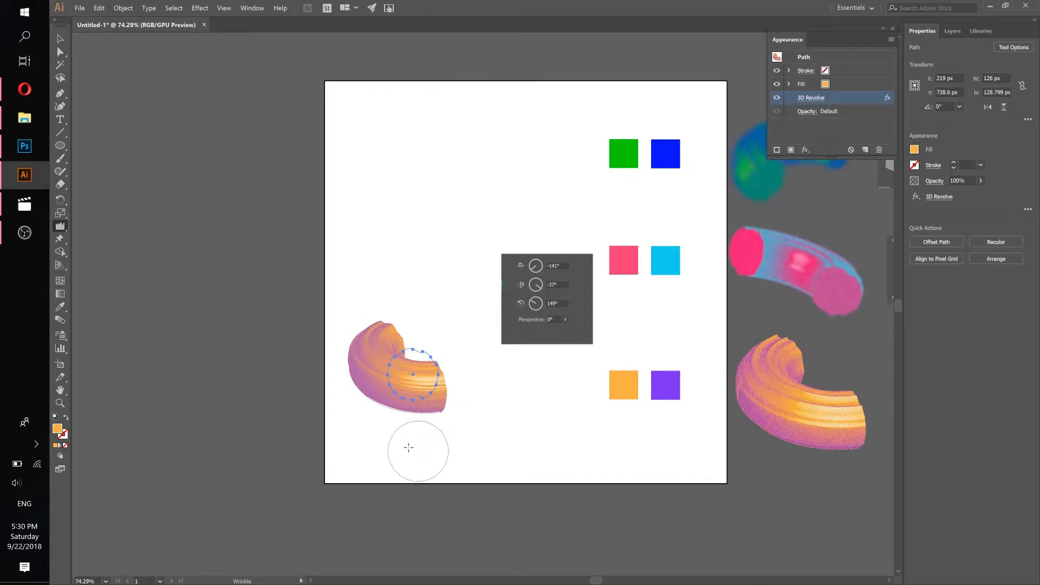
{"action": "left_click", "coordinate": [62, 39]}
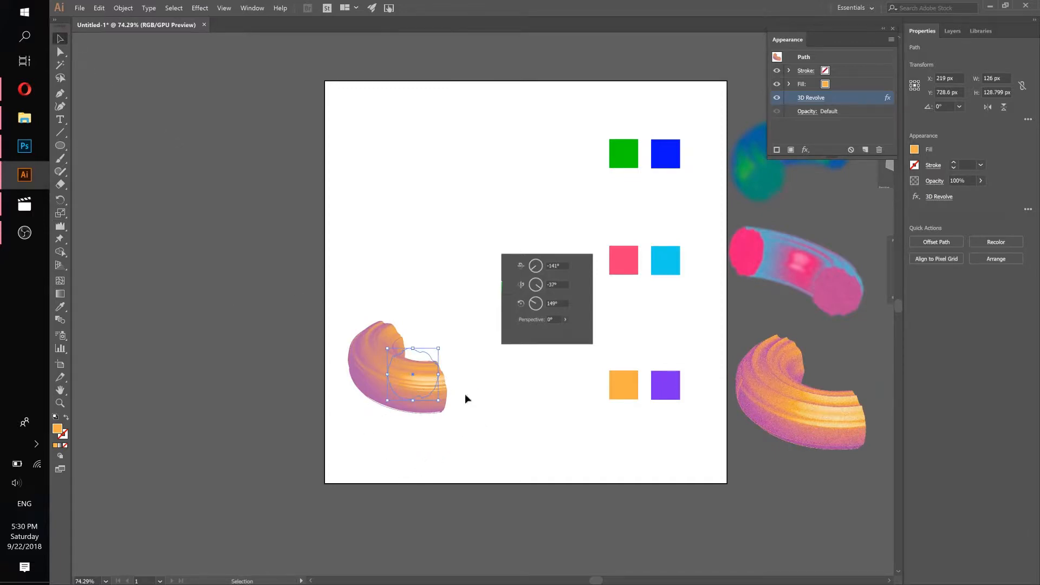
{"action": "left_click", "coordinate": [528, 421]}
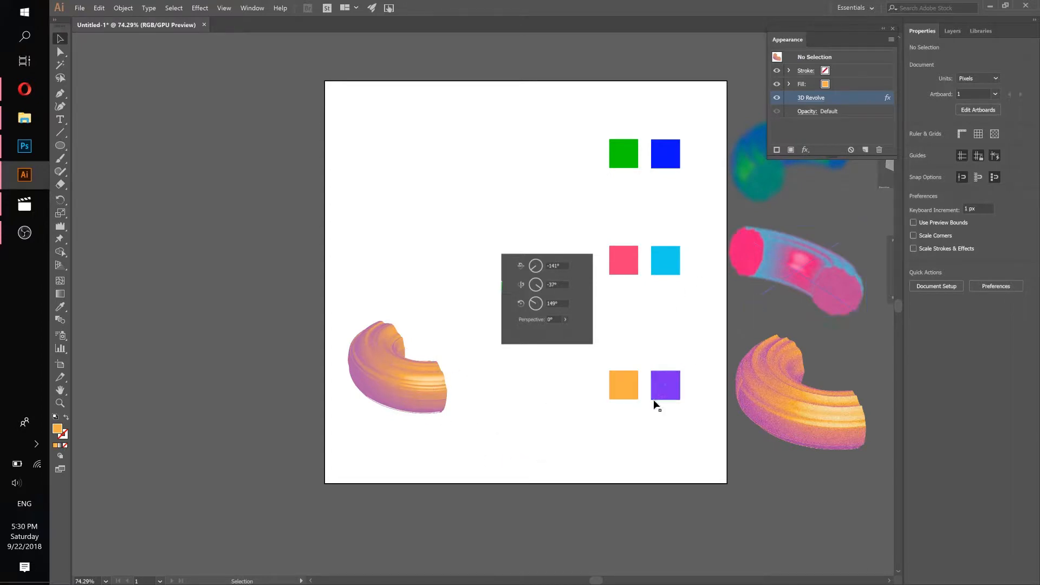
Move the image of the -141°, -37°, 149° rotation settings off the artboard, beyond its left edge.
{"action": "left_click_drag", "start_coordinate": [655, 404], "coordinate": [505, 395]}
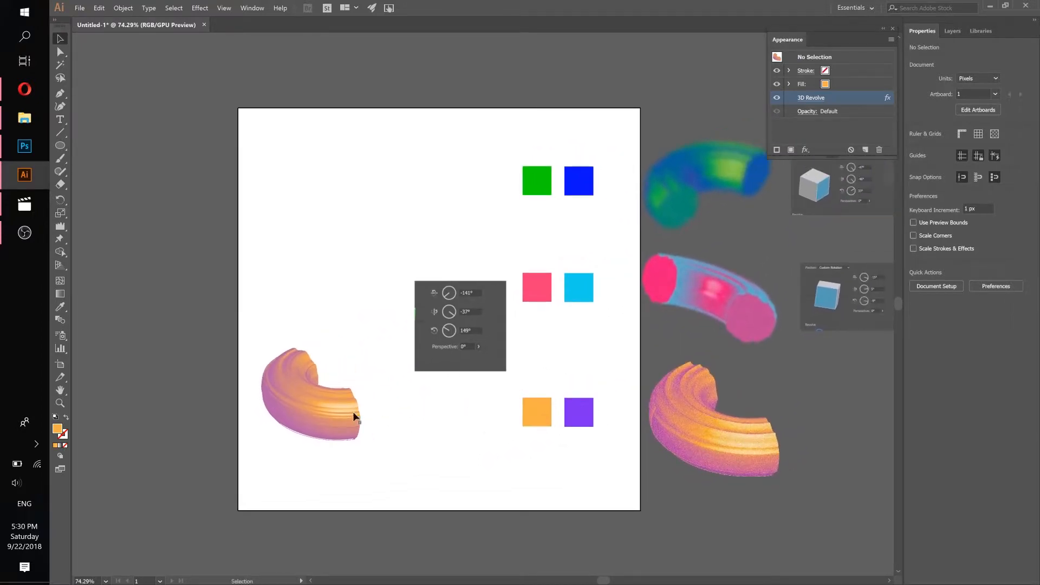
{"action": "left_click", "coordinate": [483, 332]}
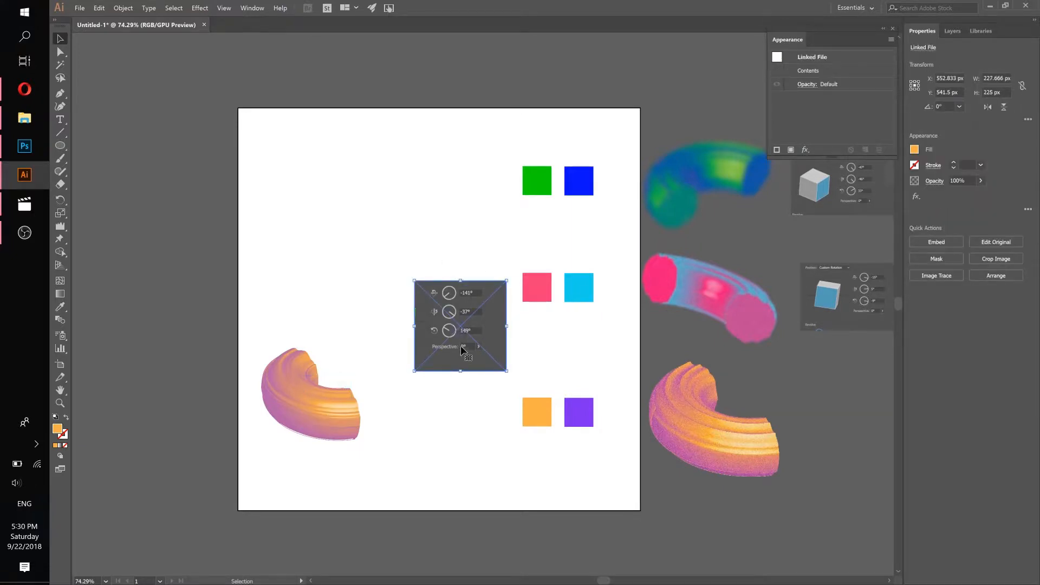
{"action": "left_click_drag", "start_coordinate": [416, 313], "coordinate": [89, 154]}
Duplicate the orange ridged shape above and to its right, and fill the copy with the pink square's colour.
{"action": "left_click", "coordinate": [305, 398]}
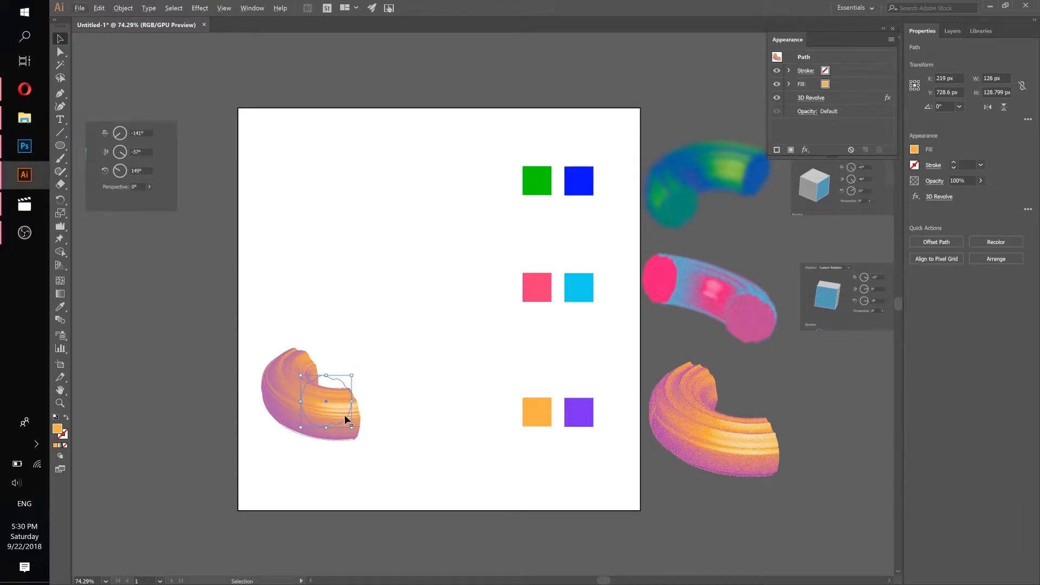
{"action": "left_click_drag", "start_coordinate": [343, 415], "coordinate": [421, 305]}
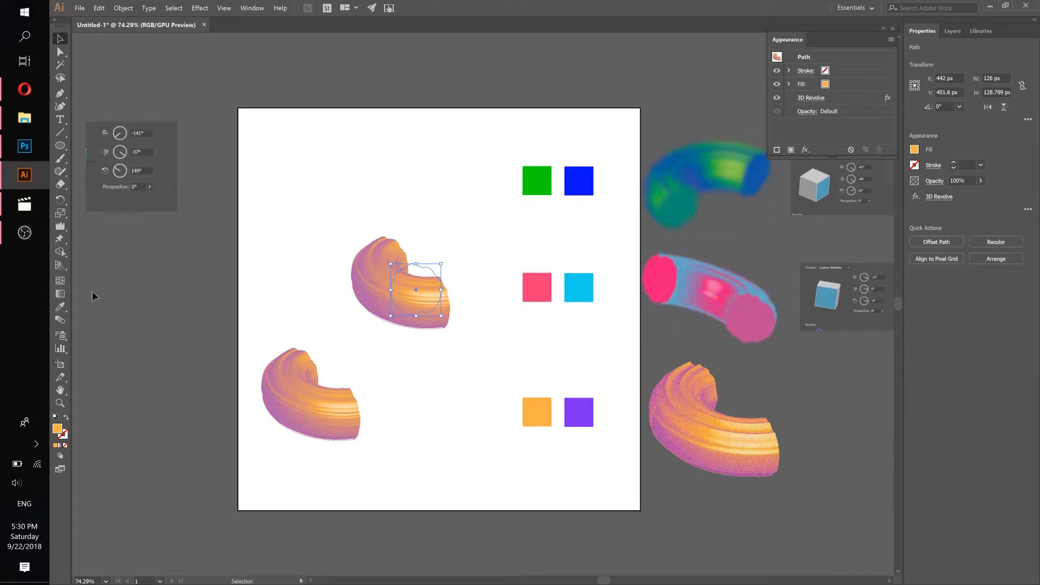
{"action": "left_click", "coordinate": [62, 307]}
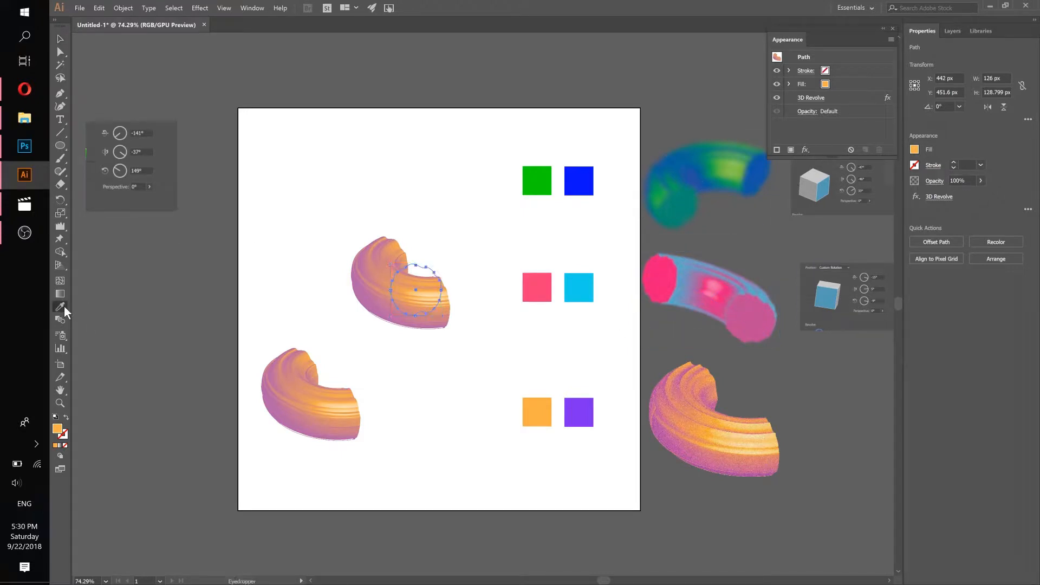
{"action": "left_click", "coordinate": [536, 279]}
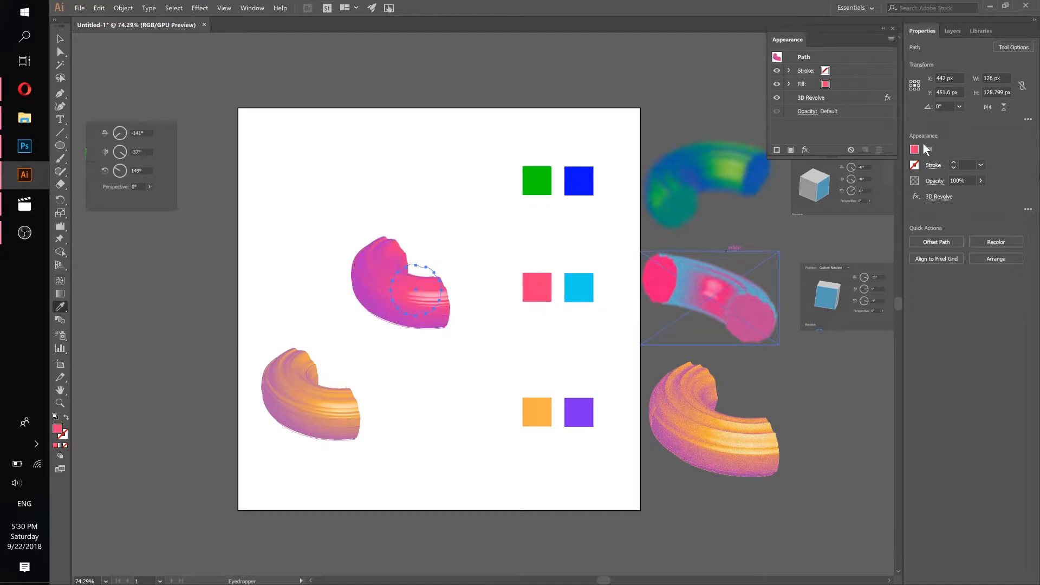
Copy the cyan square's fill hex code, 15D1EA.
{"action": "left_click", "coordinate": [915, 150]}
{"action": "left_click", "coordinate": [903, 245]}
{"action": "left_click", "coordinate": [60, 37]}
{"action": "left_click", "coordinate": [571, 289]}
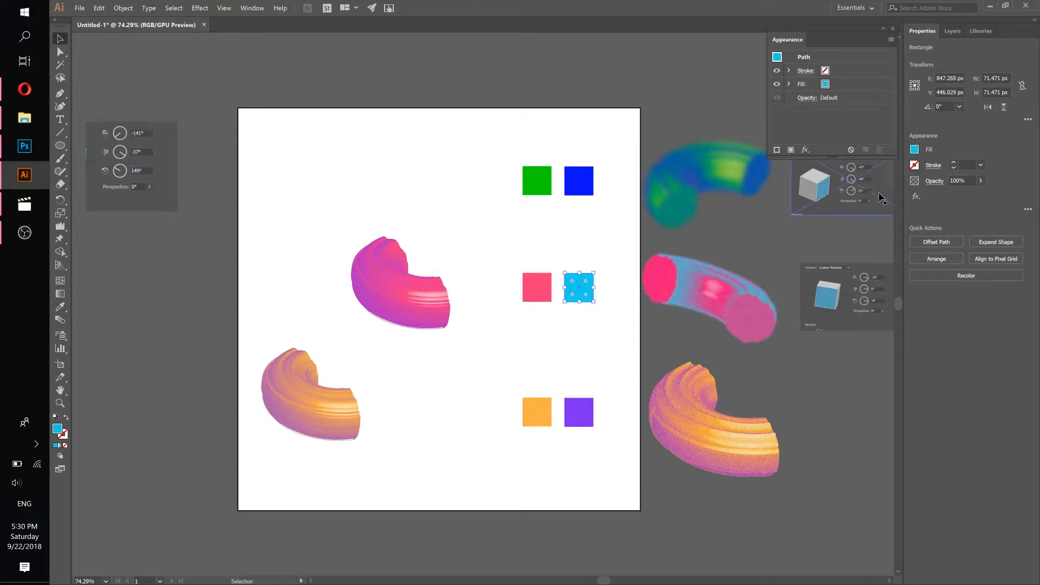
{"action": "left_click", "coordinate": [914, 150]}
{"action": "left_click", "coordinate": [895, 243]}
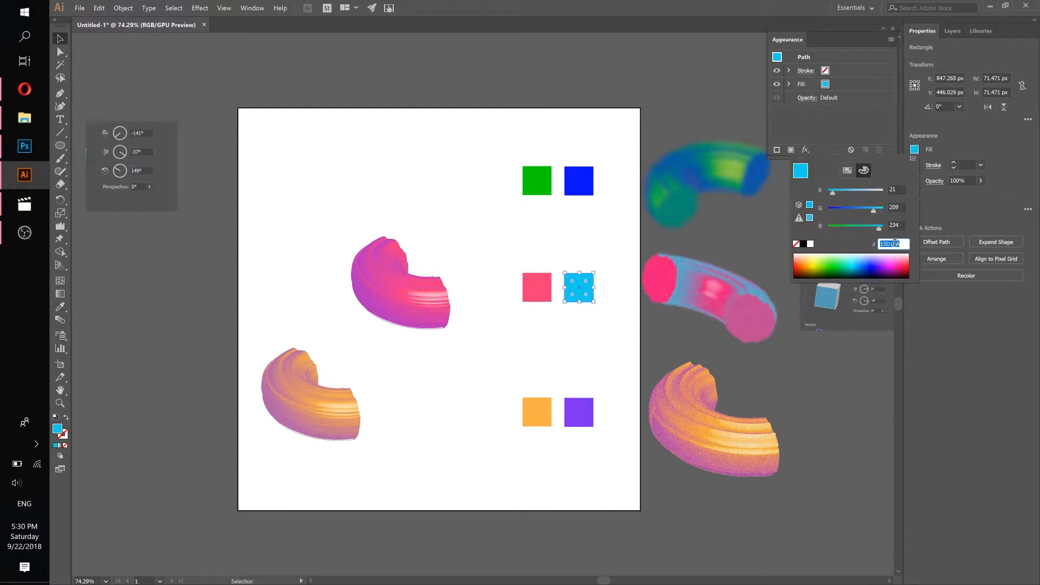
{"action": "right_click", "coordinate": [895, 243]}
{"action": "left_click", "coordinate": [827, 272]}
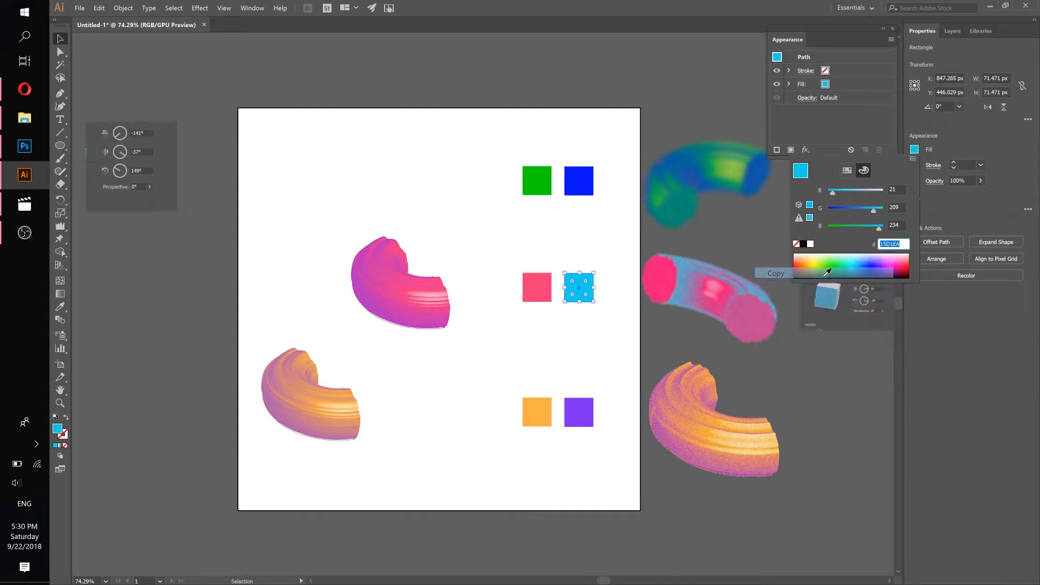
Set the custom shading colour of the pink shape's 3D Revolve to hex 15D1EA.
{"action": "left_click", "coordinate": [383, 294]}
{"action": "left_click", "coordinate": [412, 291]}
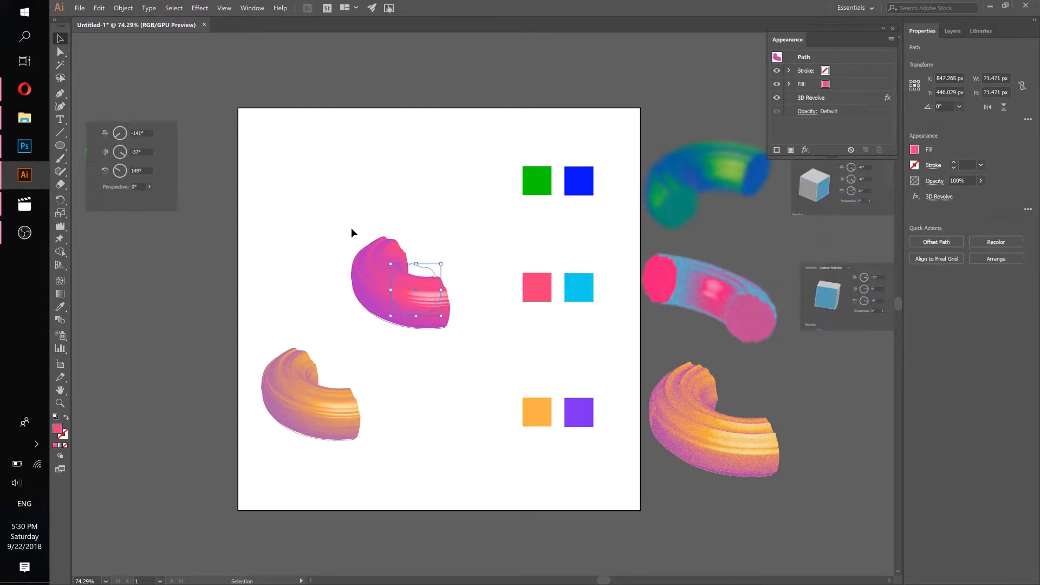
{"action": "left_click", "coordinate": [813, 98]}
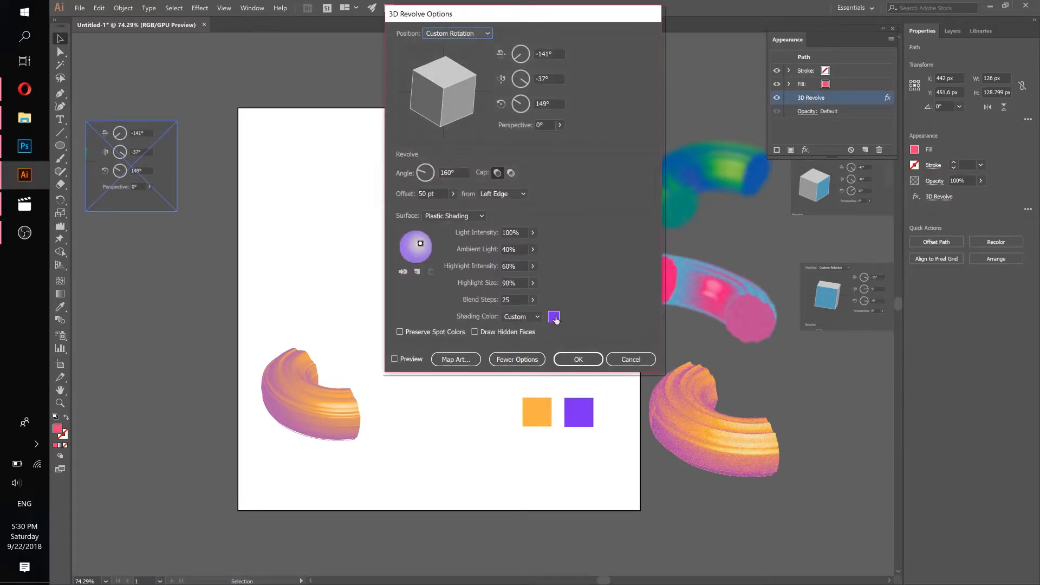
{"action": "left_click", "coordinate": [554, 317]}
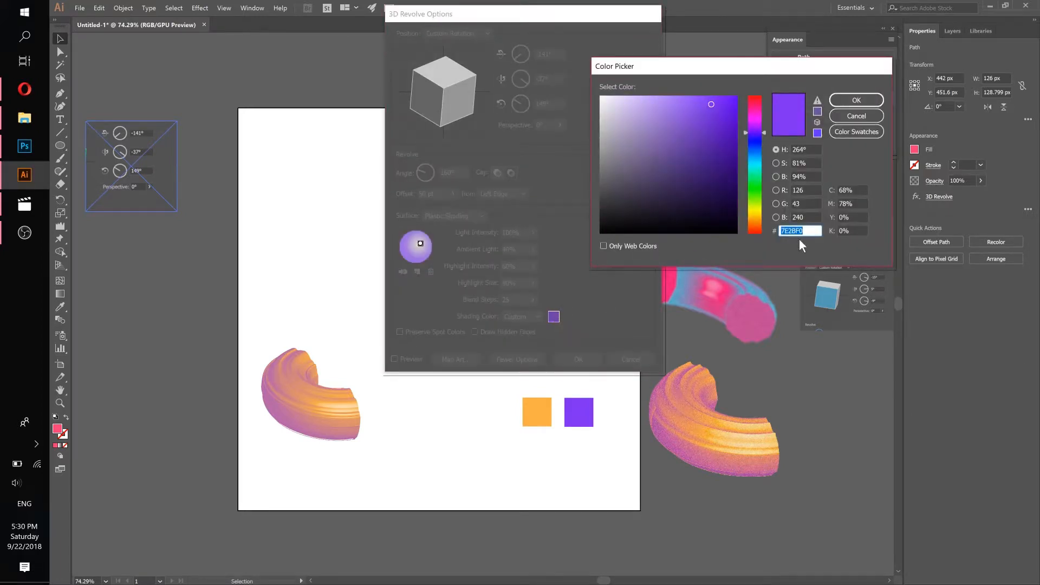
{"action": "type", "text": "15D1EA"}
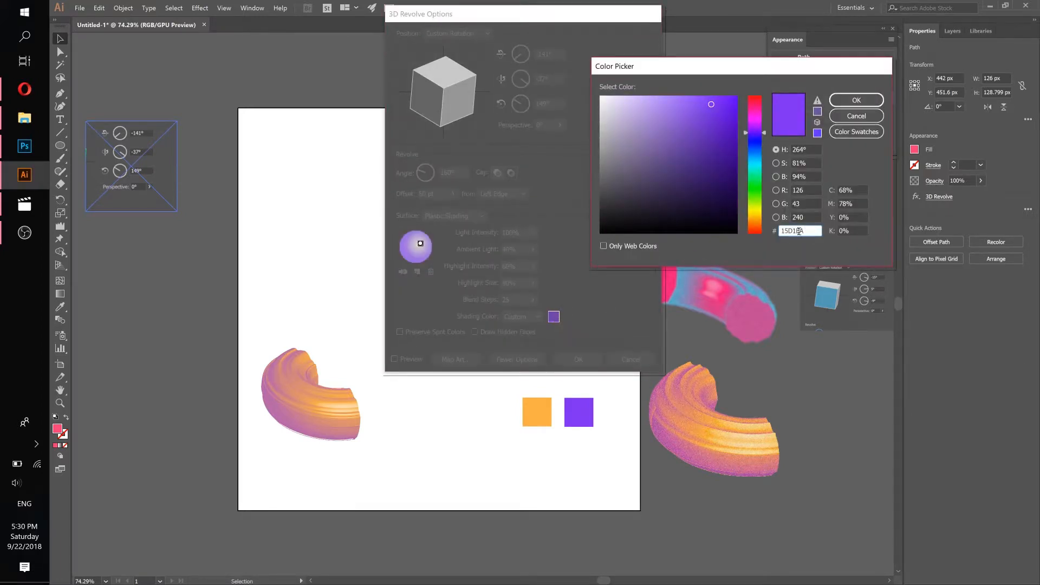
{"action": "left_click", "coordinate": [854, 101]}
Preview the cyan-shaded revolve on the pink shape and apply it.
{"action": "mouse_move", "coordinate": [534, 14]}
{"action": "left_mouse_down"}
{"action": "mouse_move", "coordinate": [228, 88]}
{"action": "mouse_move", "coordinate": [281, 61]}
{"action": "mouse_move", "coordinate": [252, 61]}
{"action": "left_mouse_up"}
{"action": "left_click", "coordinate": [144, 399]}
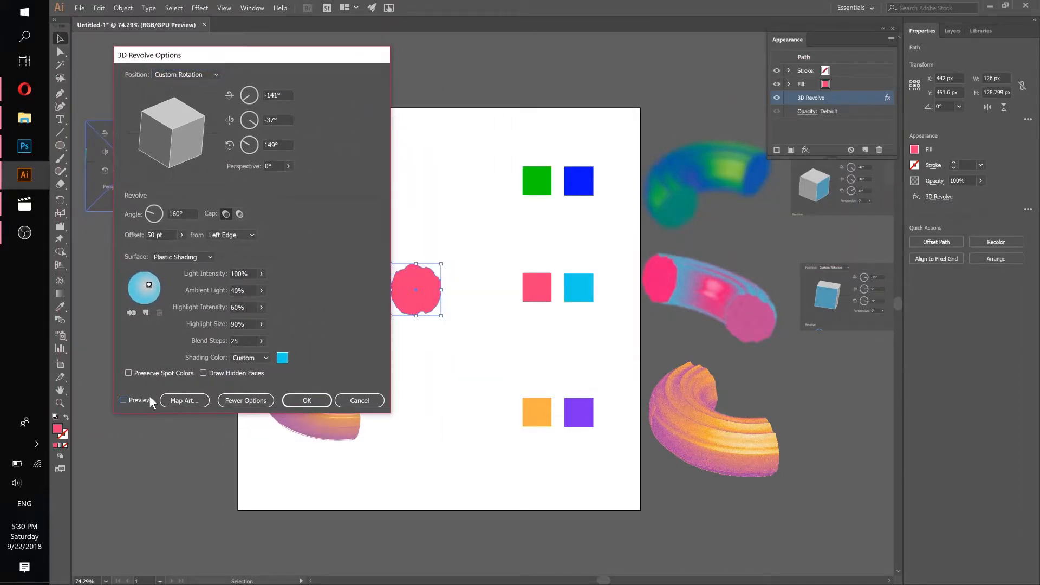
{"action": "left_click_drag", "start_coordinate": [267, 61], "coordinate": [255, 91]}
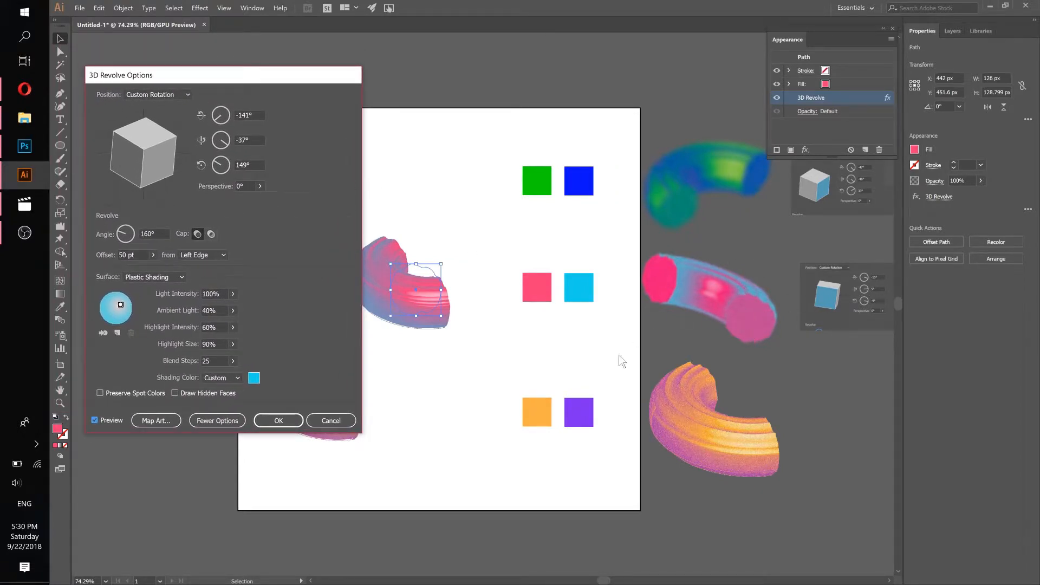
{"action": "left_click", "coordinate": [279, 420]}
Move the image of the pink reference shape's rotation settings onto the artboard beside the pink shape.
{"action": "left_click_drag", "start_coordinate": [856, 306], "coordinate": [489, 262]}
{"action": "left_click_drag", "start_coordinate": [442, 236], "coordinate": [651, 252]}
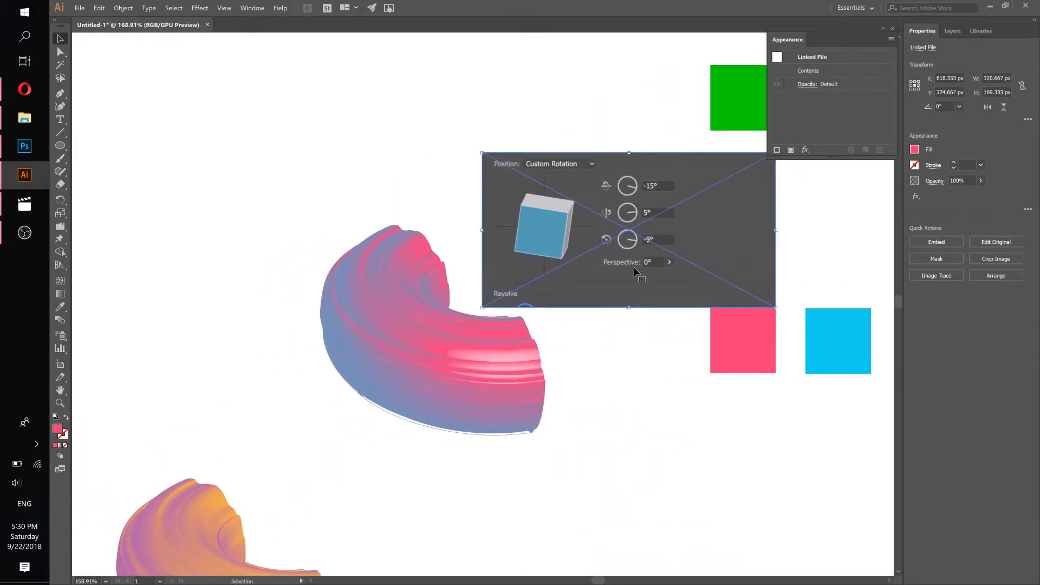
Move the pink shape clear of the rotation settings image and open its 3D Revolve options alongside that image.
{"action": "left_click", "coordinate": [390, 388]}
{"action": "left_click_drag", "start_coordinate": [493, 341], "coordinate": [309, 299]}
{"action": "left_click", "coordinate": [813, 98]}
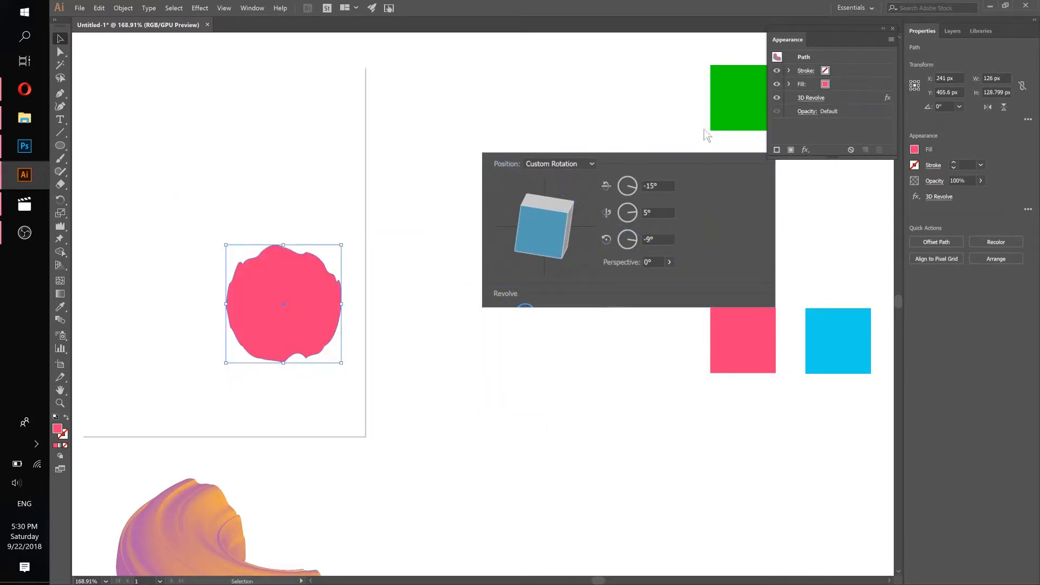
{"action": "left_click_drag", "start_coordinate": [232, 77], "coordinate": [850, 144]}
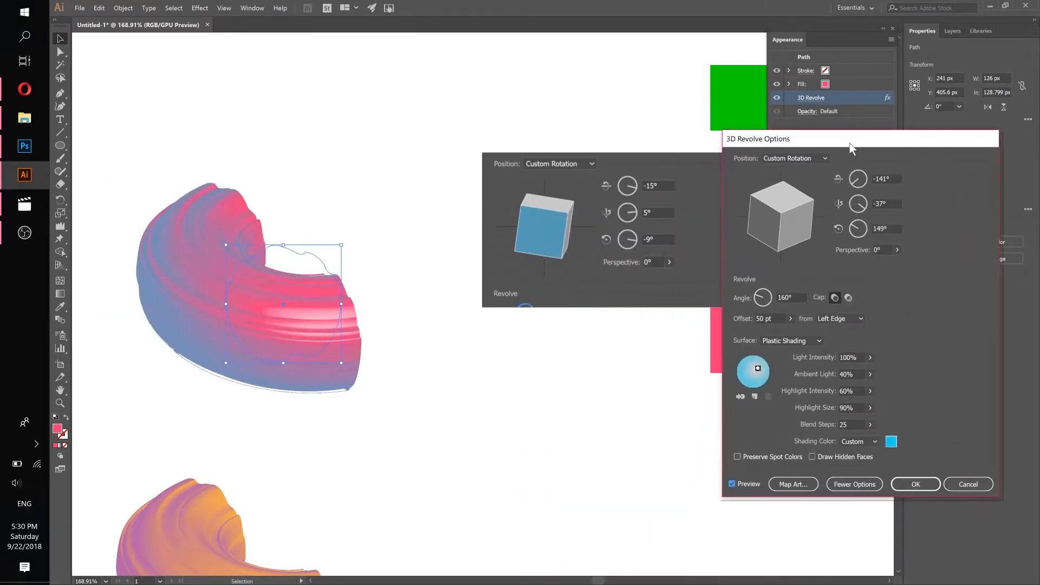
Set the pink shape's 3D Revolve rotation to -15° around X, 5° around Y and -9° around Z, and apply it.
{"action": "left_click", "coordinate": [839, 176]}
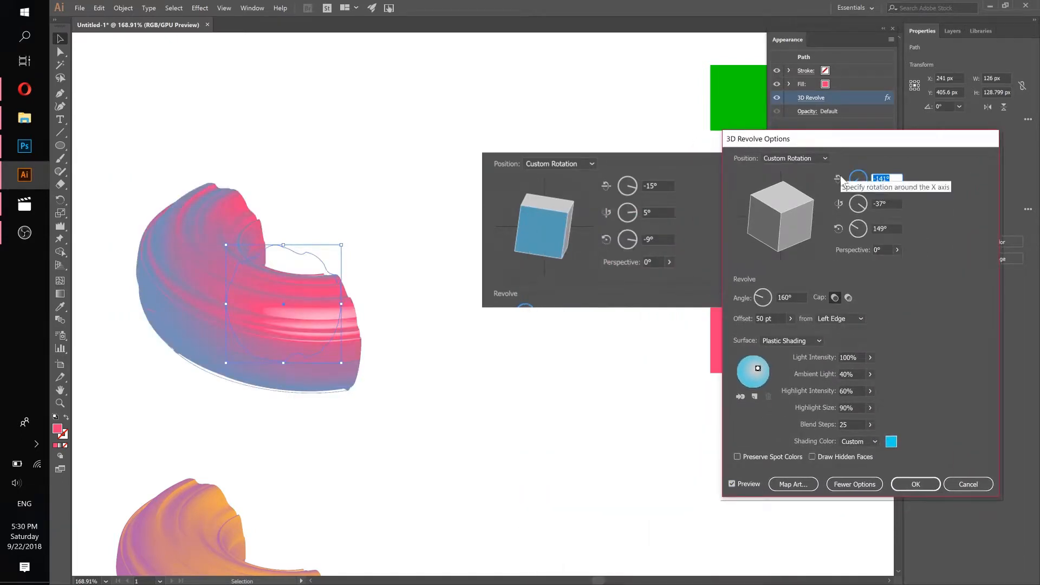
{"action": "type", "text": "-15"}
{"action": "key", "text": "Tab"}
{"action": "type", "text": "5"}
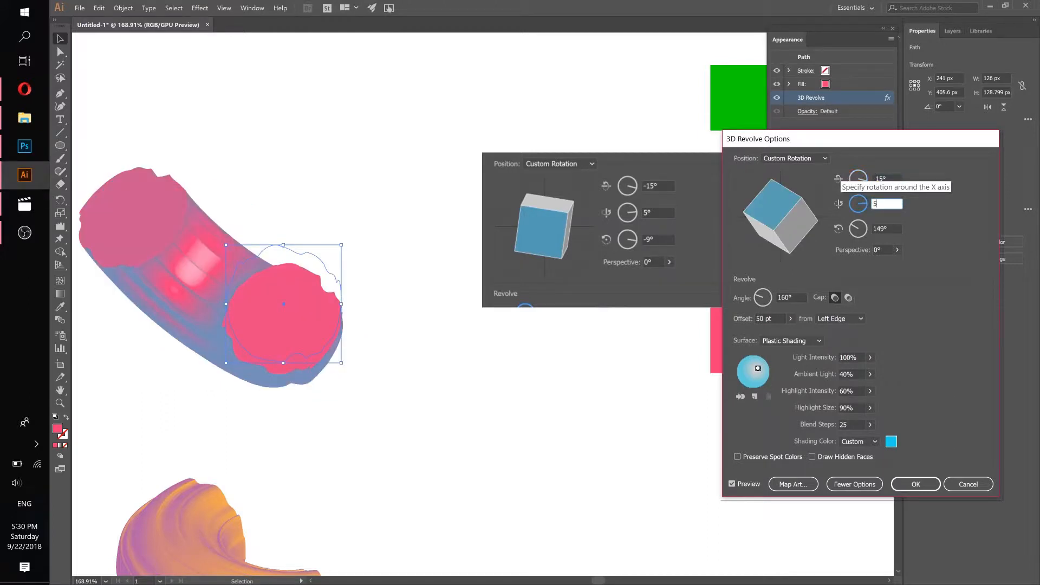
{"action": "key", "text": "Tab"}
{"action": "type", "text": "-9"}
{"action": "key", "text": "Tab"}
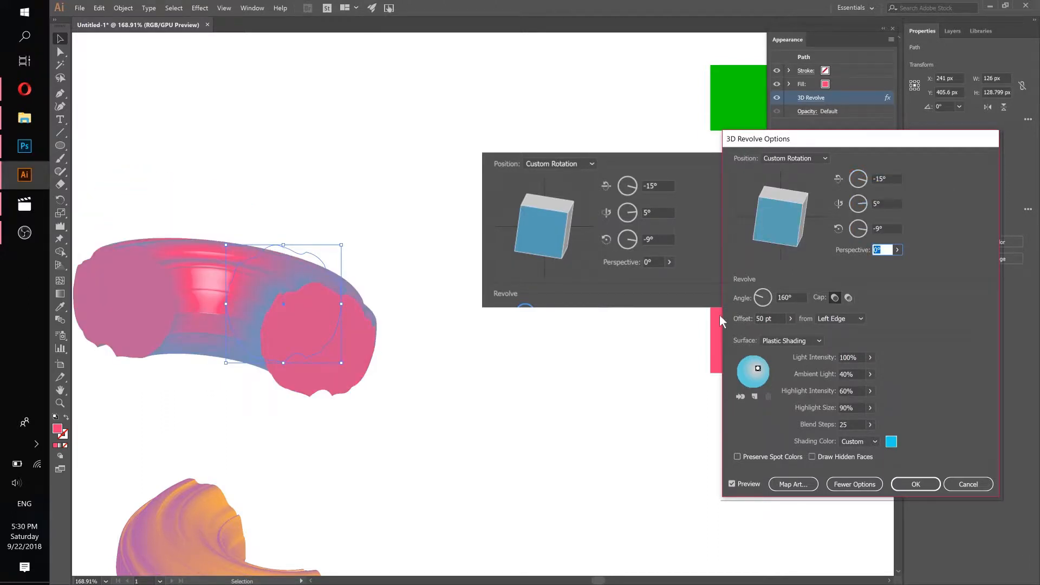
{"action": "left_click_drag", "start_coordinate": [780, 140], "coordinate": [507, 126]}
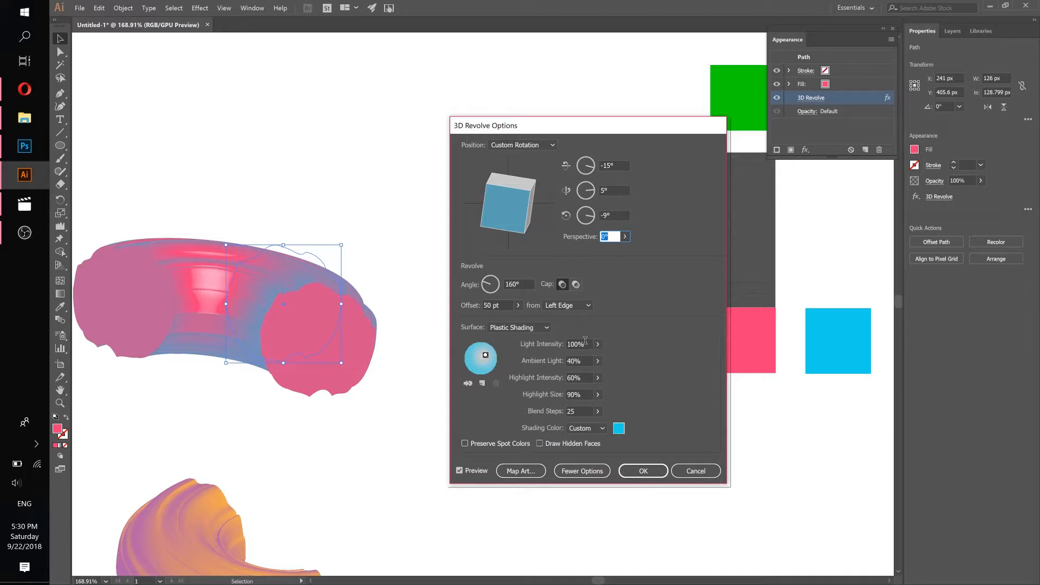
{"action": "left_click", "coordinate": [642, 470]}
Move the image of the pink reference's rotation settings up to the artboard's upper edge, away from the shapes and colour squares.
{"action": "left_click", "coordinate": [606, 371], "text": "ctrl+alt"}
{"action": "left_click", "coordinate": [503, 379], "text": "ctrl+alt"}
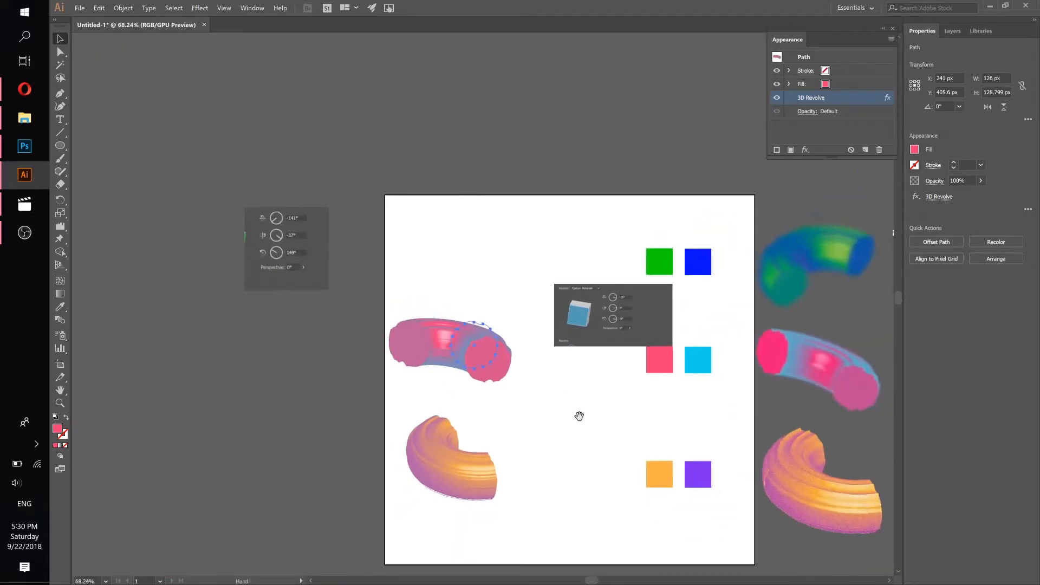
{"action": "left_click_drag", "start_coordinate": [578, 416], "coordinate": [499, 415]}
{"action": "left_click_drag", "start_coordinate": [523, 287], "coordinate": [505, 148]}
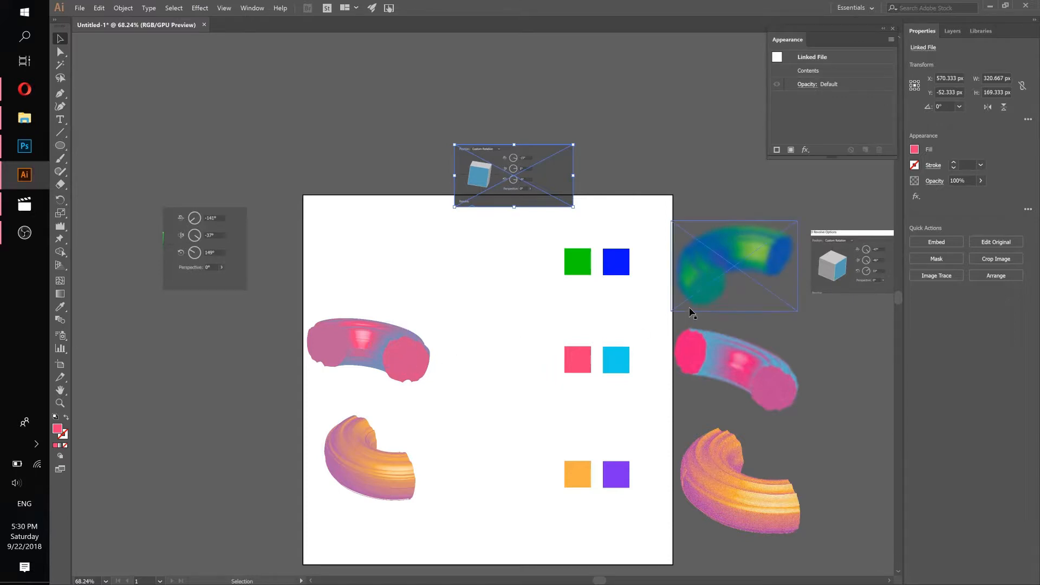
Duplicate the pink shape above the original and give the copy the green square's fill with the Eyedropper.
{"action": "left_click", "coordinate": [394, 350]}
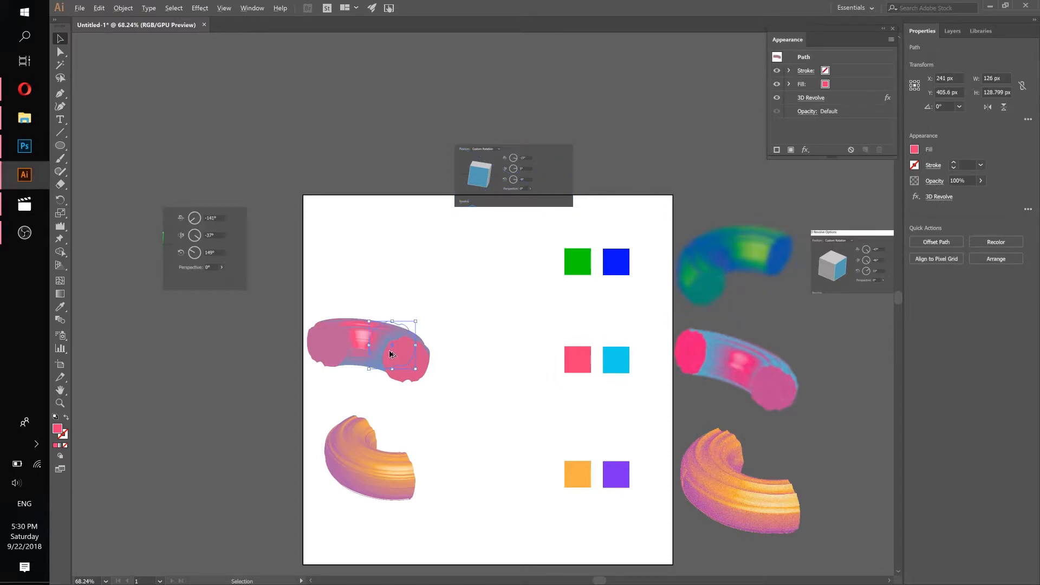
{"action": "left_click_drag", "start_coordinate": [390, 352], "coordinate": [428, 271]}
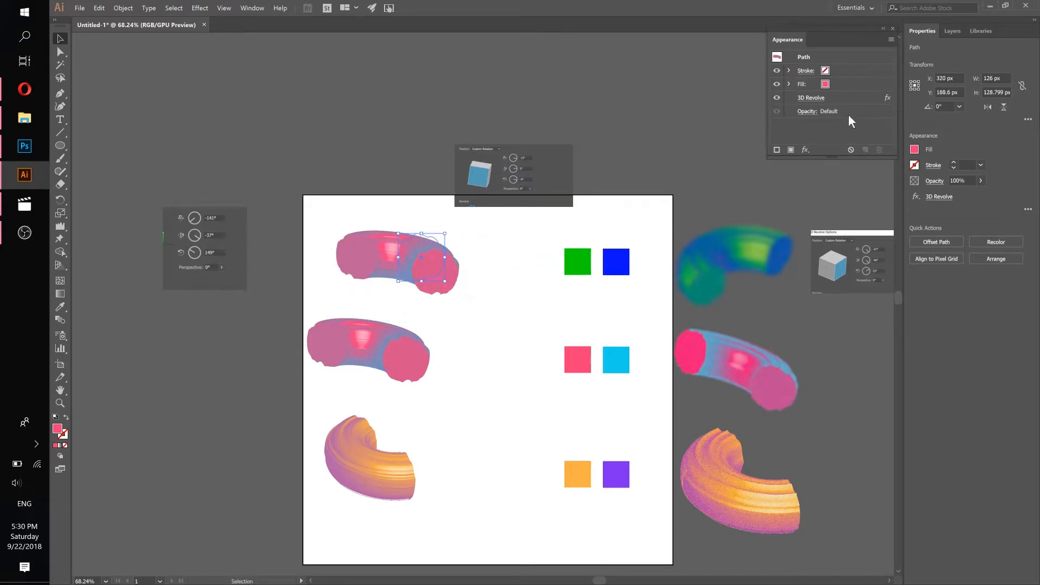
{"action": "left_click", "coordinate": [58, 309]}
{"action": "left_click", "coordinate": [579, 262]}
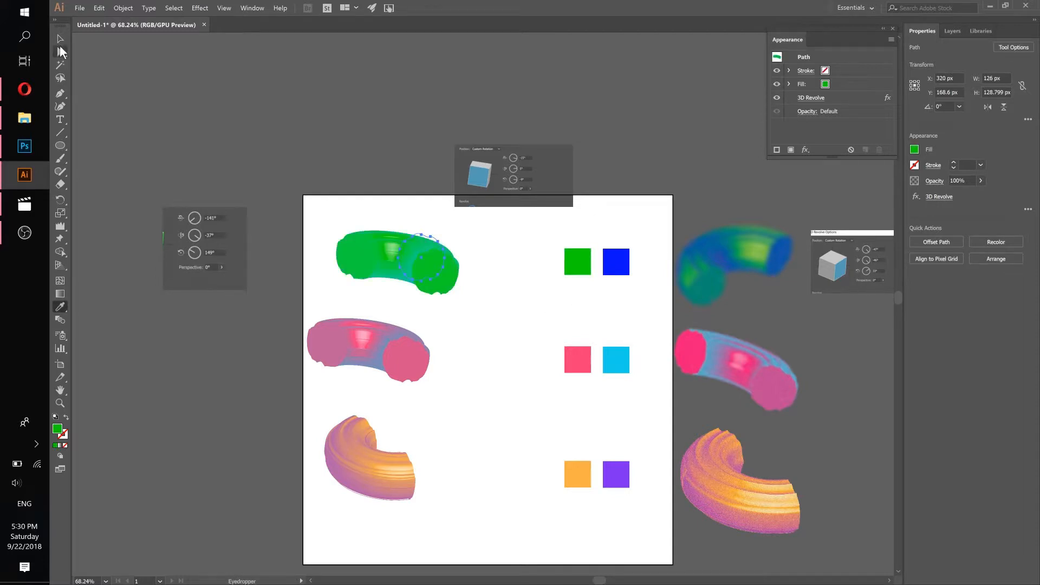
{"action": "left_click", "coordinate": [60, 38]}
{"action": "left_click", "coordinate": [575, 264]}
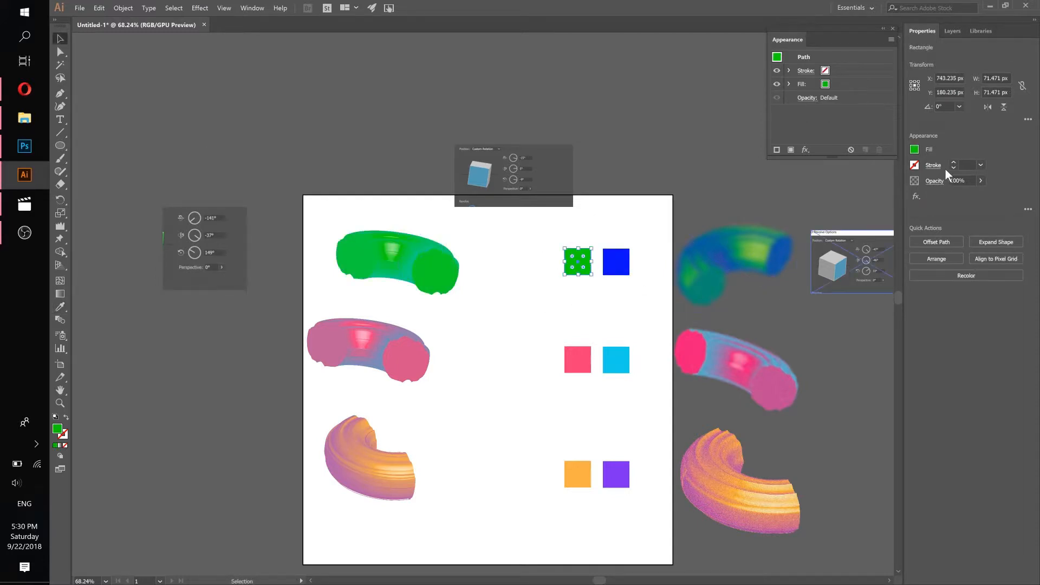
{"action": "left_click", "coordinate": [914, 149]}
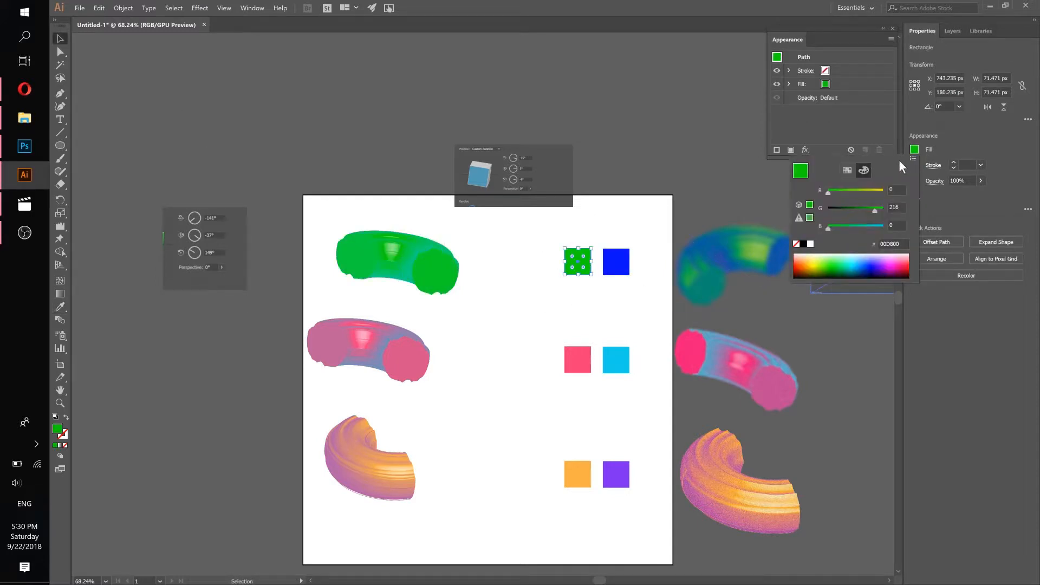
{"action": "left_click", "coordinate": [902, 245]}
{"action": "left_click", "coordinate": [908, 243]}
Copy the blue square's fill hex code, 0910FF.
{"action": "left_click", "coordinate": [618, 272]}
{"action": "left_click", "coordinate": [914, 150]}
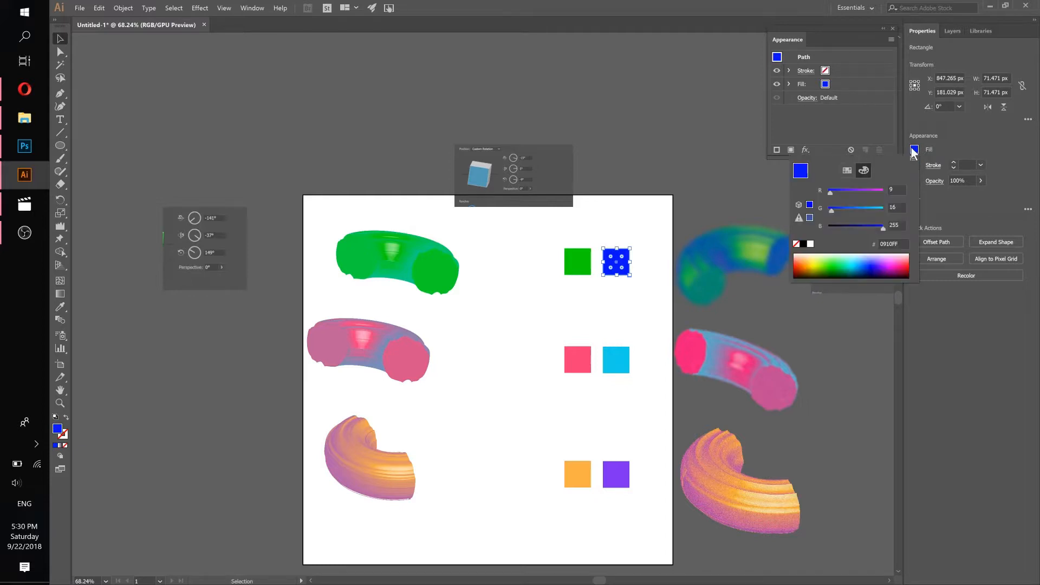
{"action": "left_click", "coordinate": [889, 245]}
{"action": "right_click", "coordinate": [886, 242]}
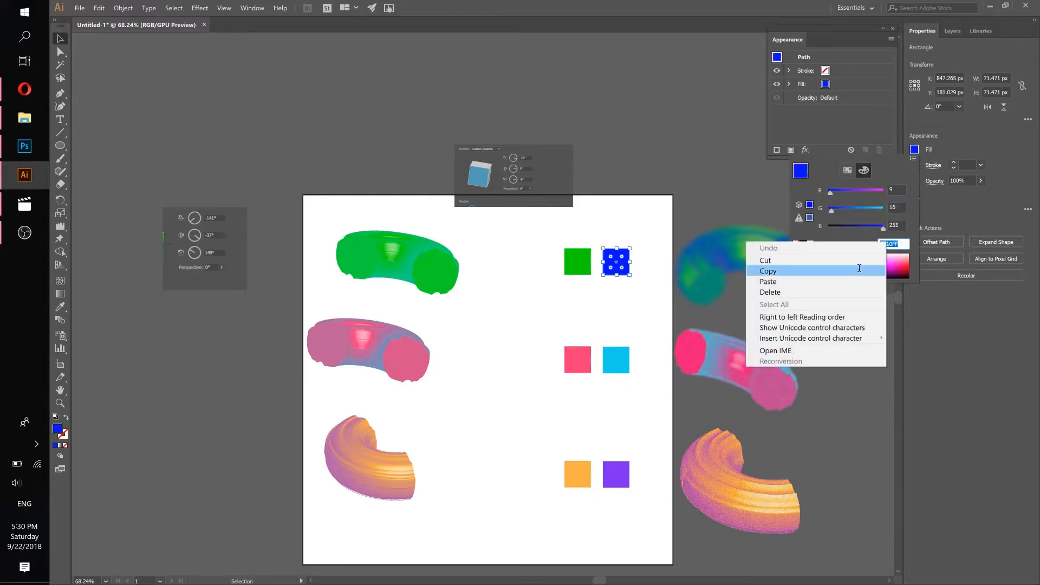
{"action": "left_click", "coordinate": [837, 271]}
{"action": "key", "text": "Escape"}
Set the custom shading colour of the green shape's 3D Revolve to hex 0910FF with preview on, and apply it.
{"action": "left_click", "coordinate": [421, 262]}
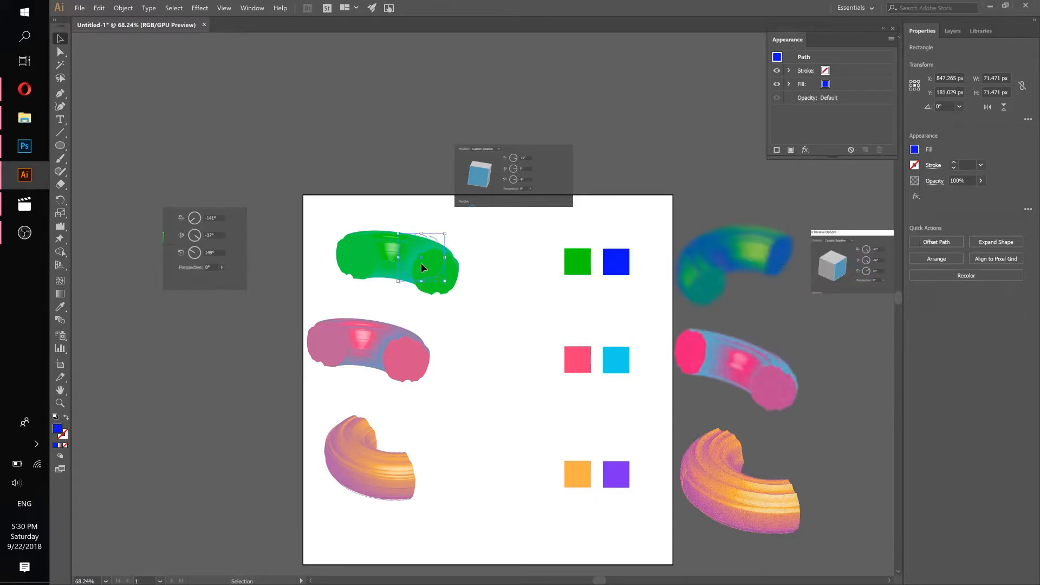
{"action": "left_click", "coordinate": [814, 100]}
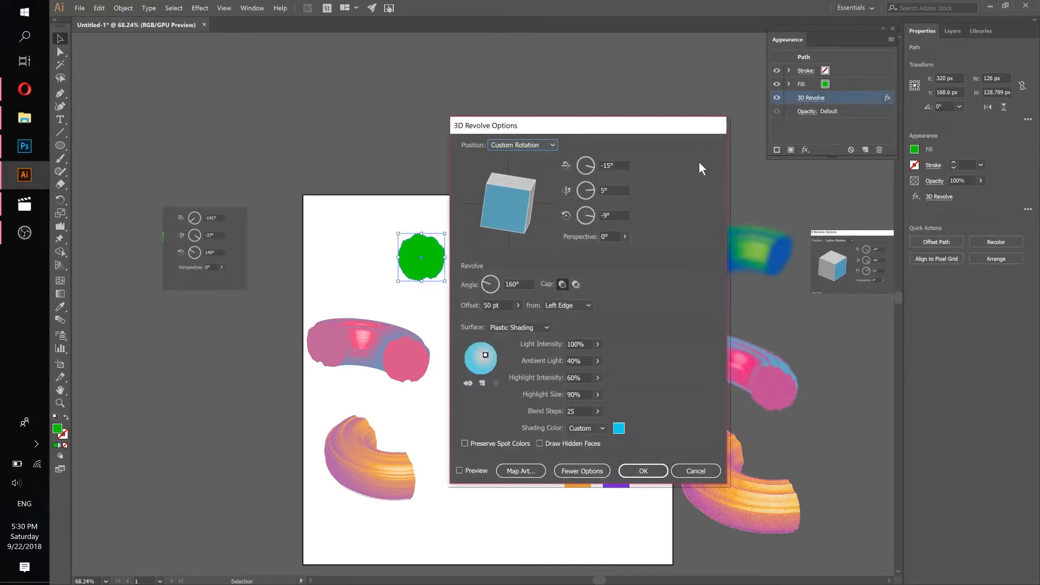
{"action": "left_click", "coordinate": [461, 470]}
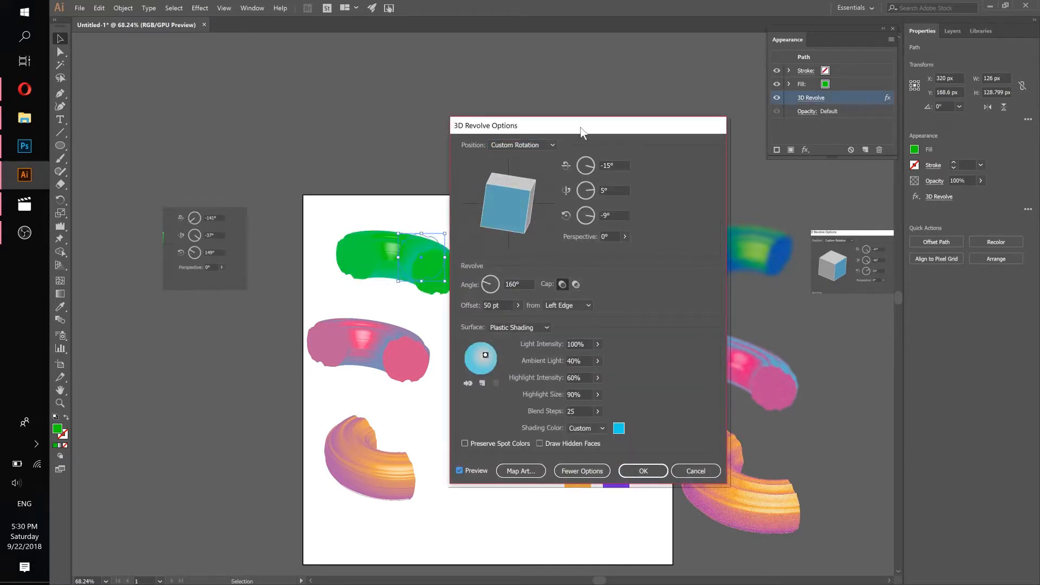
{"action": "left_click_drag", "start_coordinate": [578, 134], "coordinate": [662, 107]}
{"action": "left_click", "coordinate": [702, 403]}
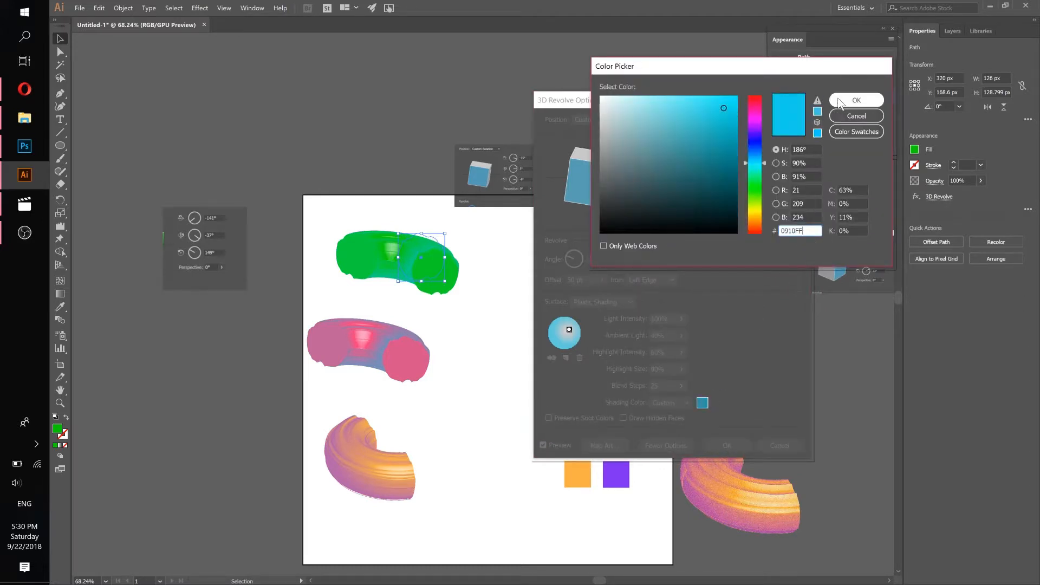
{"action": "left_click", "coordinate": [856, 100]}
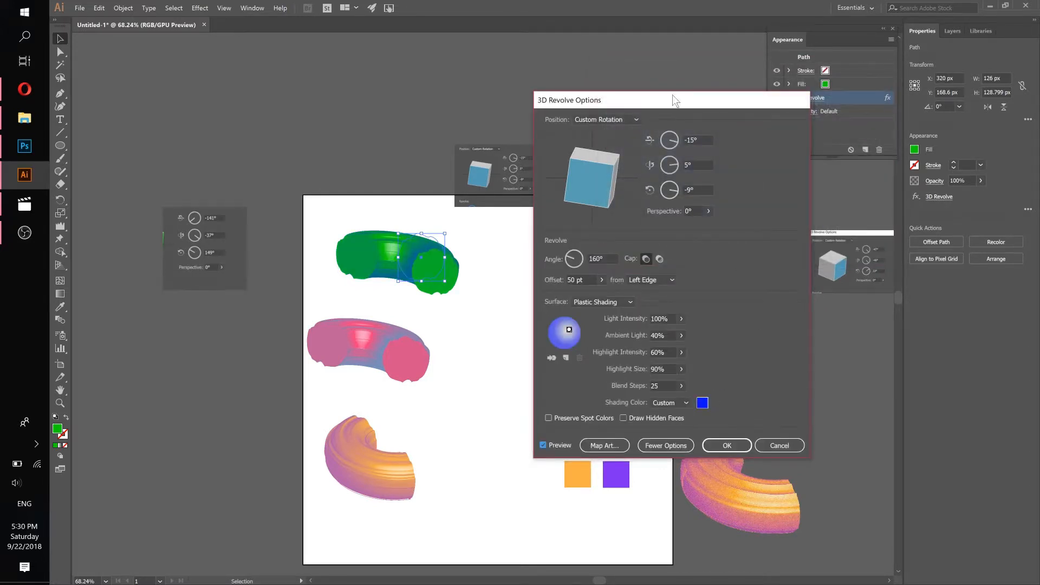
{"action": "left_click_drag", "start_coordinate": [671, 96], "coordinate": [311, 196]}
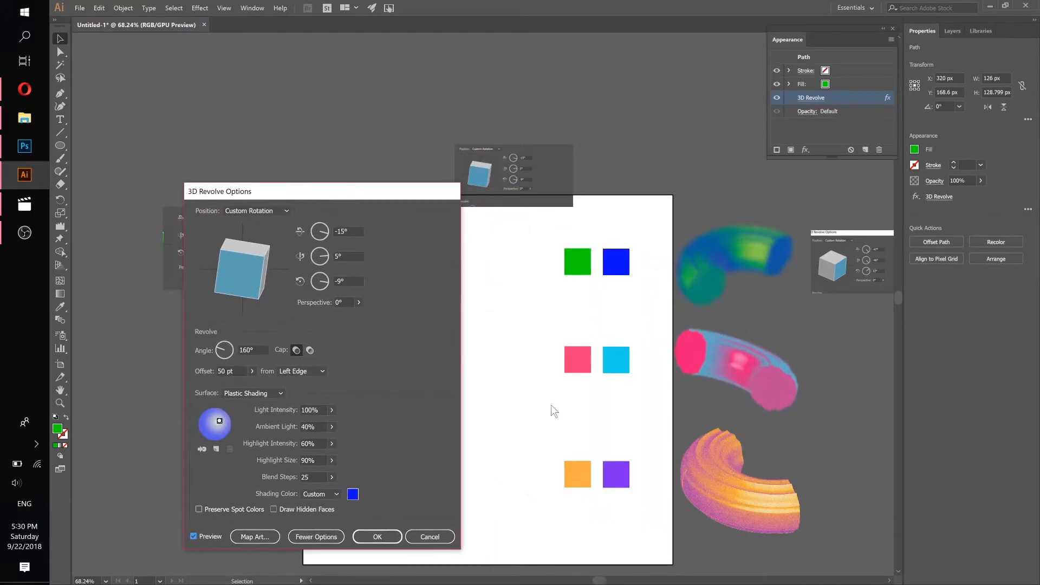
{"action": "left_click", "coordinate": [376, 536]}
Move the image of the green-blue reference's rotation settings onto the artboard beside the green shape and enlarge it to about 342 px wide.
{"action": "left_click_drag", "start_coordinate": [338, 263], "coordinate": [478, 276]}
{"action": "scroll", "coordinate": [484, 262], "scroll_direction": "up", "scroll_amount": 3}
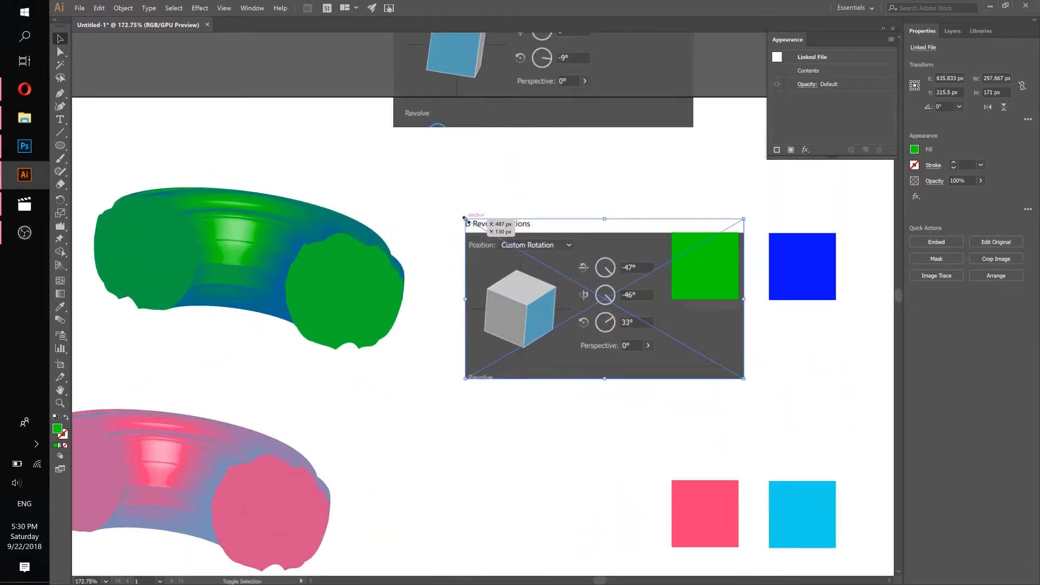
{"action": "left_click_drag", "start_coordinate": [464, 219], "coordinate": [453, 195]}
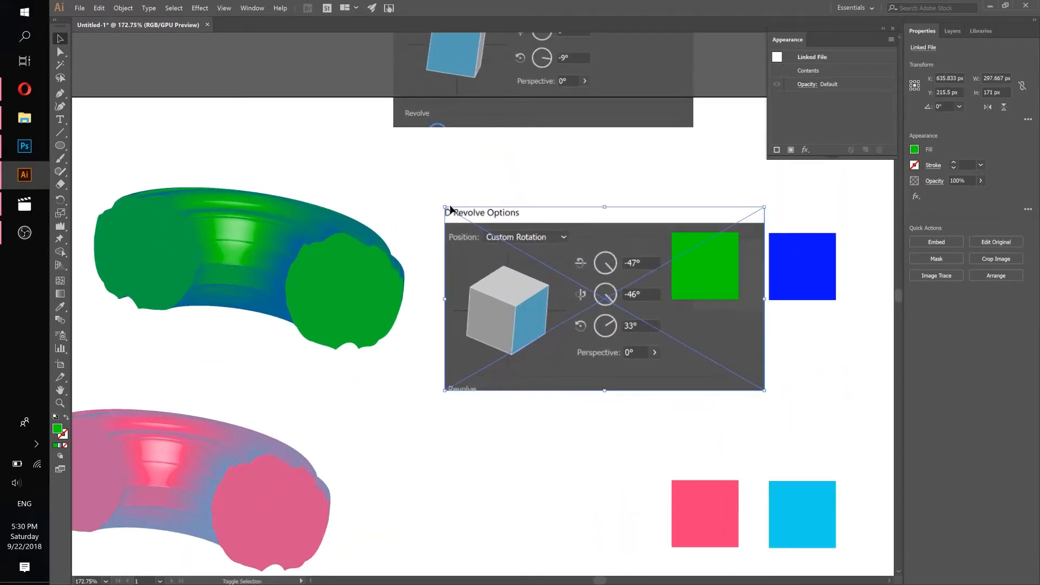
Set the green shape's 3D Revolve rotation to -47° around X, -46° around Y and 33° around Z, and apply it.
{"action": "left_click", "coordinate": [350, 277]}
{"action": "left_click", "coordinate": [812, 99]}
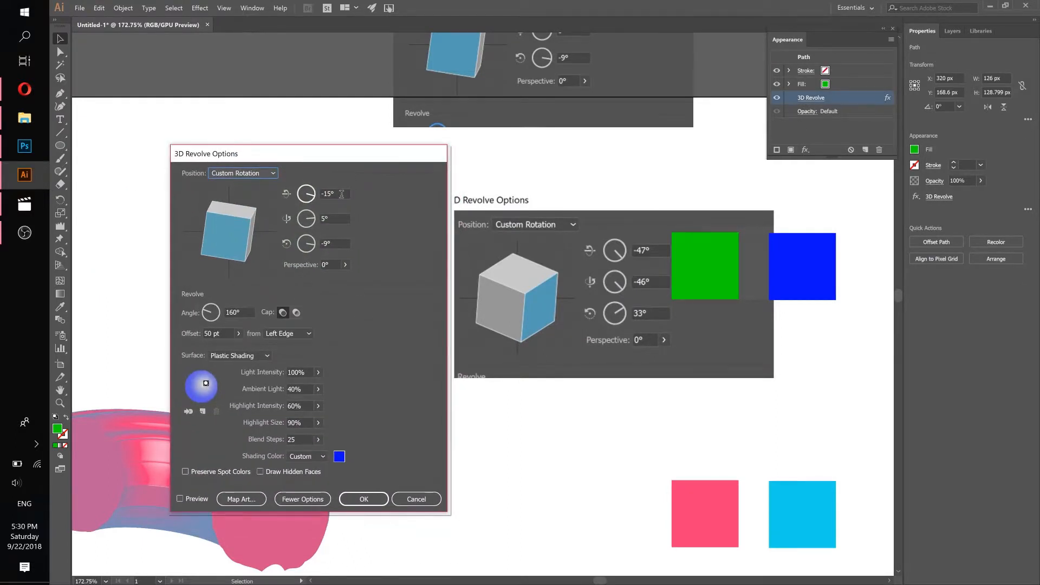
{"action": "type", "text": "-47"}
{"action": "key", "text": "Tab"}
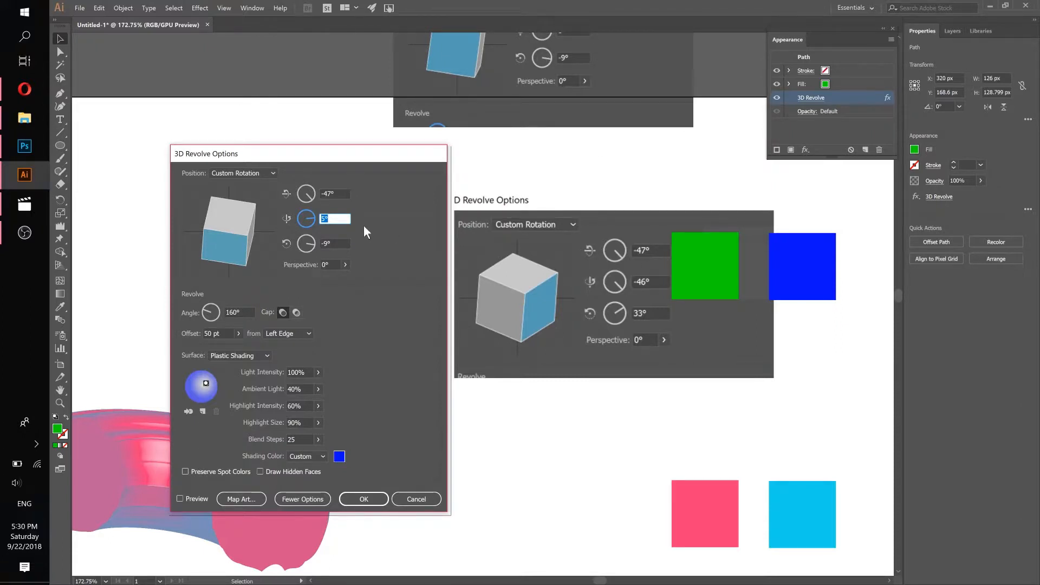
{"action": "type", "text": "-46"}
{"action": "key", "text": "Tab"}
{"action": "type", "text": "33"}
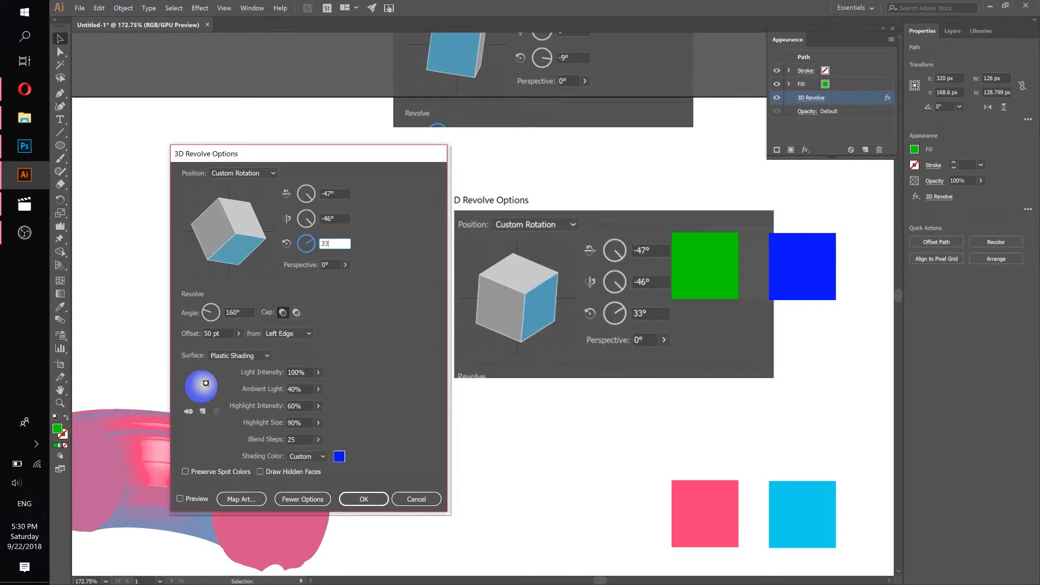
{"action": "key", "text": "Tab"}
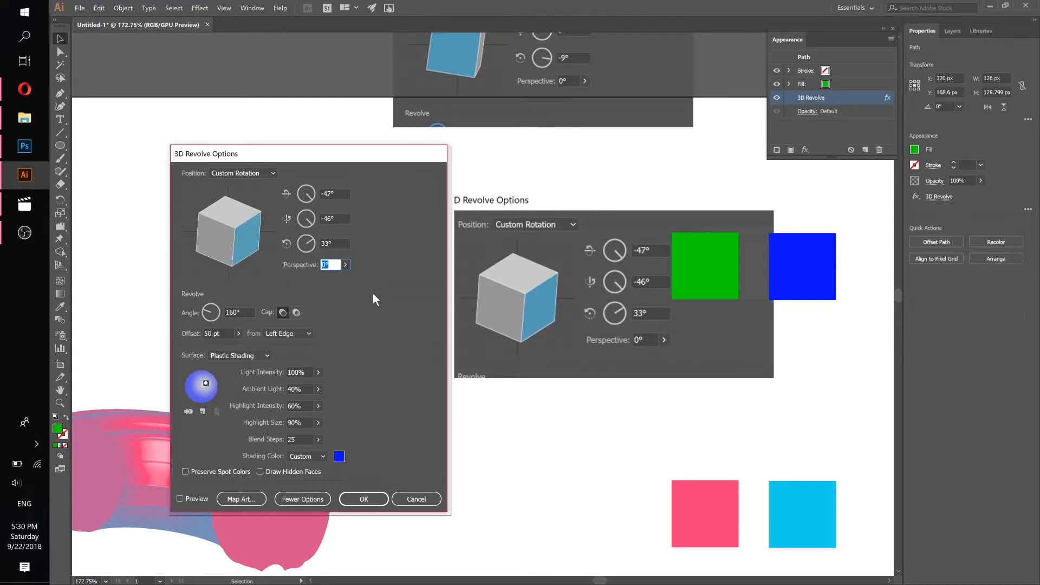
{"action": "left_click", "coordinate": [360, 498]}
Move the green-blue reference's rotation settings image off the artboard, above the colour squares.
{"action": "scroll", "coordinate": [459, 307], "scroll_direction": "down", "scroll_amount": 5}
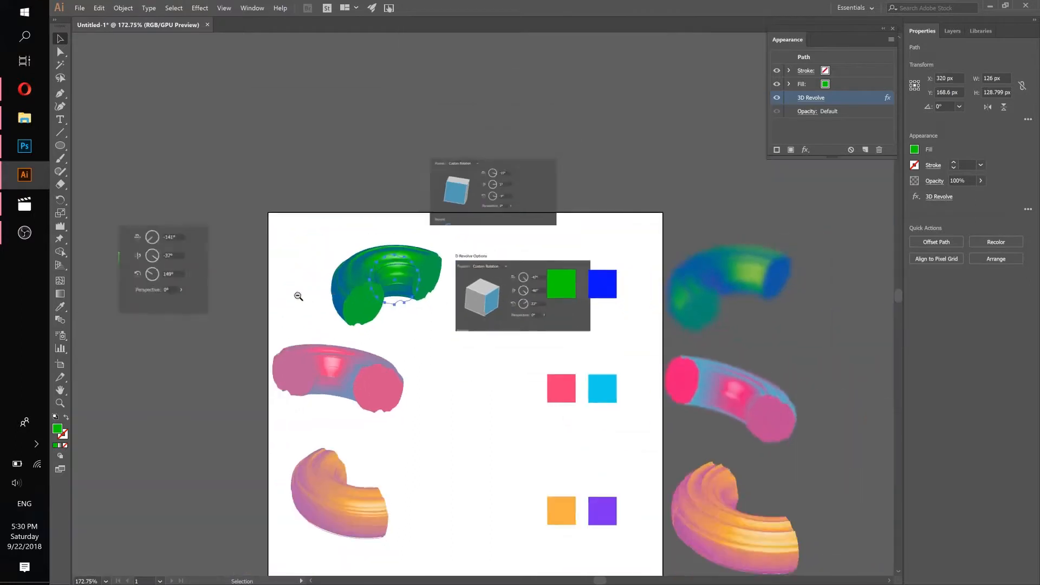
{"action": "left_click_drag", "start_coordinate": [447, 328], "coordinate": [567, 208]}
{"action": "key", "text": "z"}
{"action": "left_click_drag", "start_coordinate": [436, 310], "coordinate": [484, 312]}
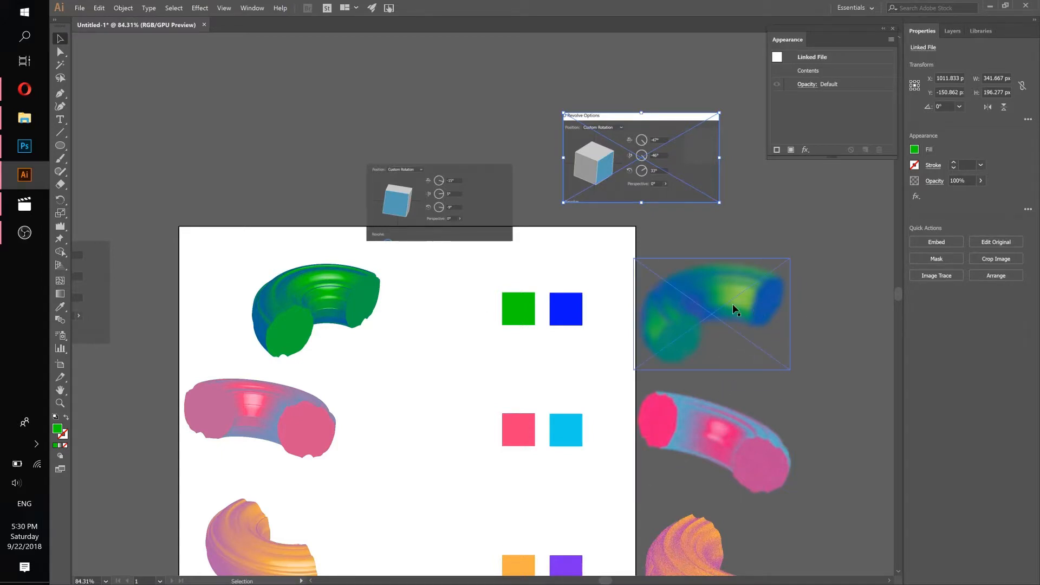
With preview on, move the light of the green shape's 3D Revolve to the lower left of the lighting sphere, apply it and deselect the shape.
{"action": "left_click", "coordinate": [327, 320]}
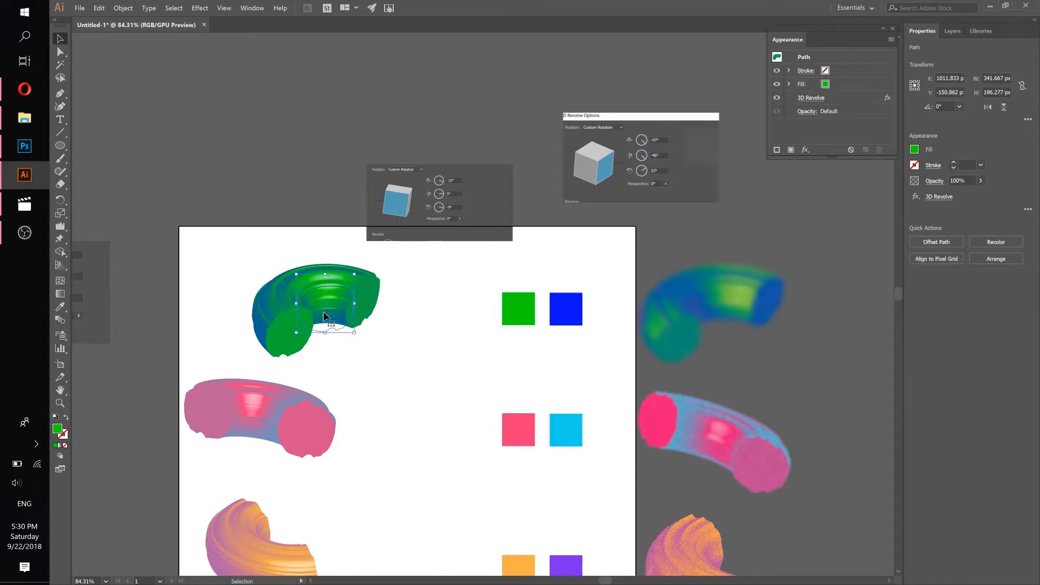
{"action": "left_click", "coordinate": [808, 101]}
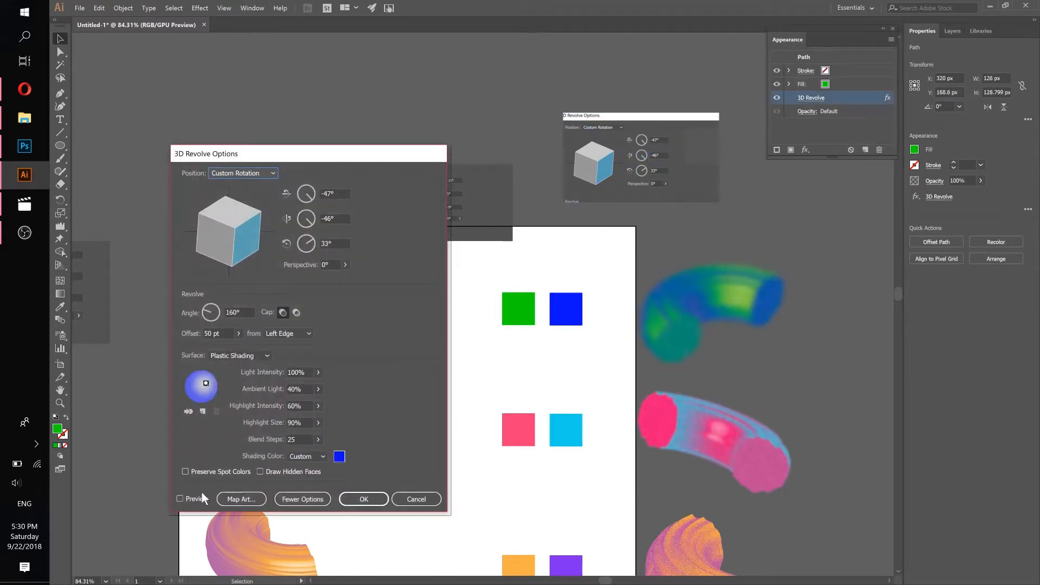
{"action": "left_click", "coordinate": [200, 503]}
{"action": "left_click_drag", "start_coordinate": [309, 157], "coordinate": [545, 60]}
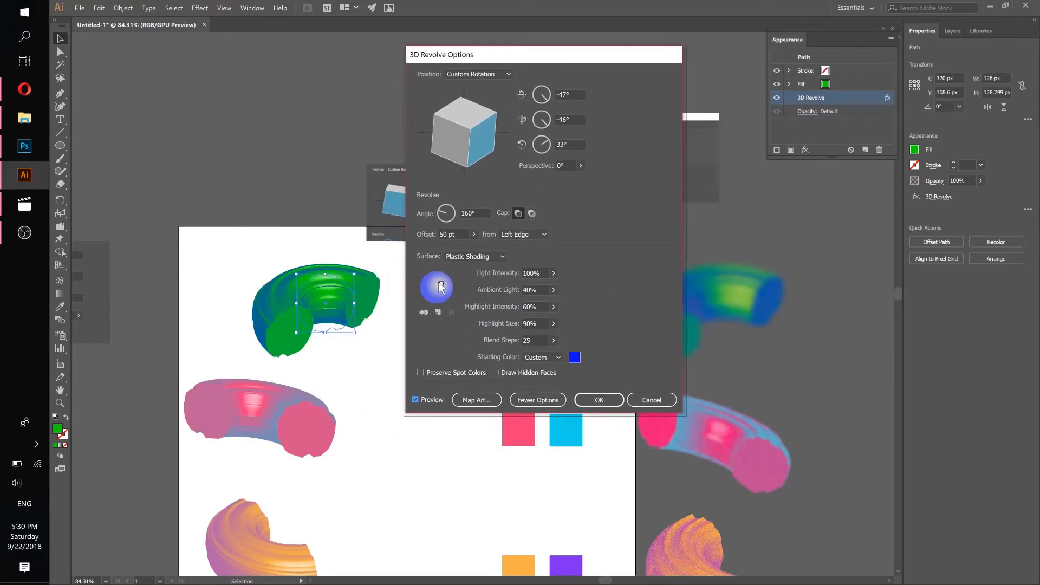
{"action": "left_click_drag", "start_coordinate": [441, 284], "coordinate": [428, 284]}
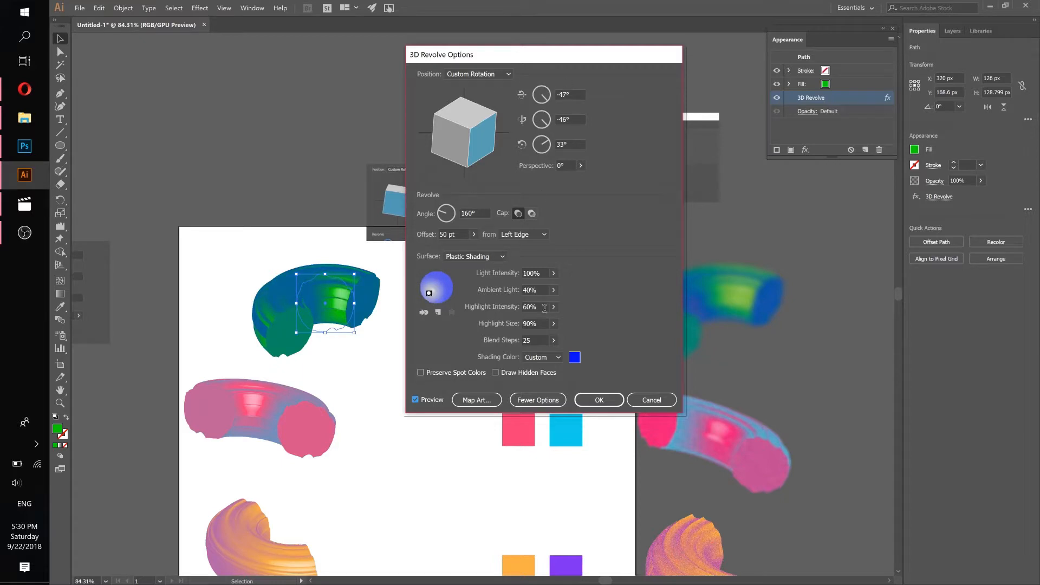
{"action": "left_click_drag", "start_coordinate": [545, 289], "coordinate": [512, 293]}
{"action": "key", "text": "Tab"}
{"action": "left_click", "coordinate": [596, 400]}
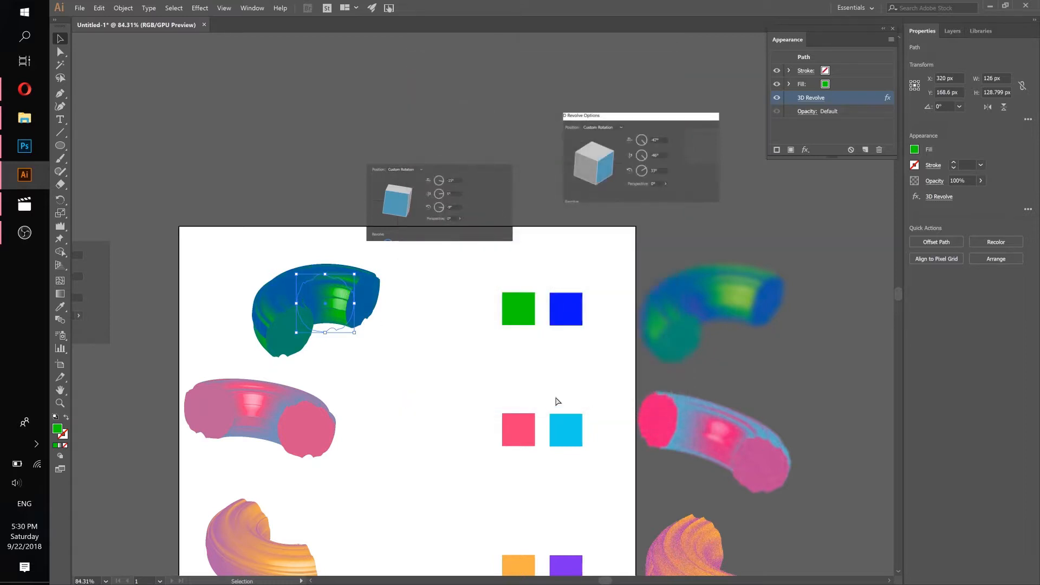
{"action": "scroll", "coordinate": [411, 325], "scroll_direction": "down", "scroll_amount": 3}
{"action": "left_click", "coordinate": [424, 351]}
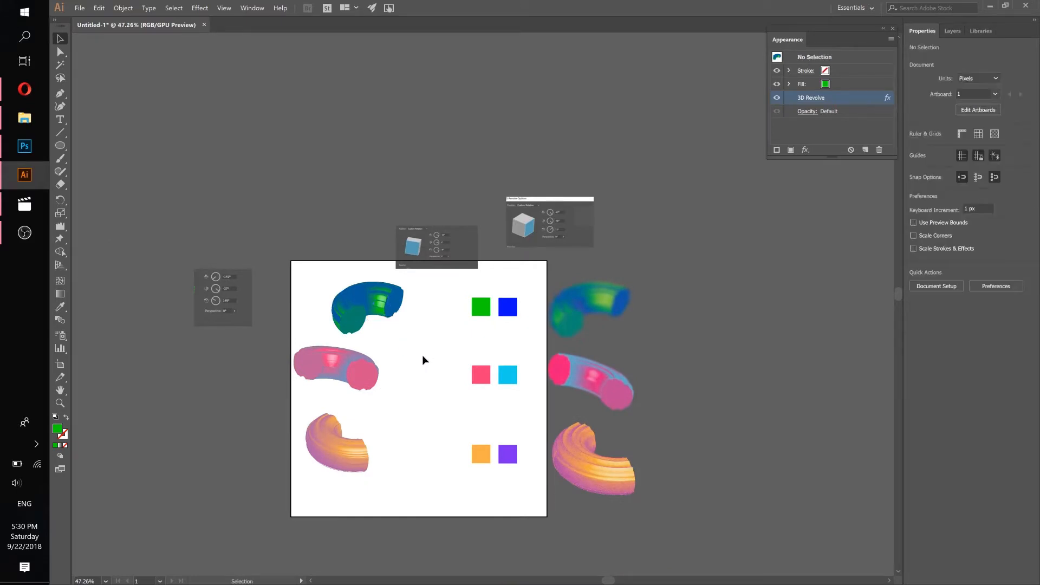
Move the pink shape slightly to the right on the artboard and save the document as temp.ai.
{"action": "key", "text": "z"}
{"action": "left_click", "coordinate": [417, 353]}
{"action": "scroll", "coordinate": [363, 371], "scroll_direction": "up", "scroll_amount": 2}
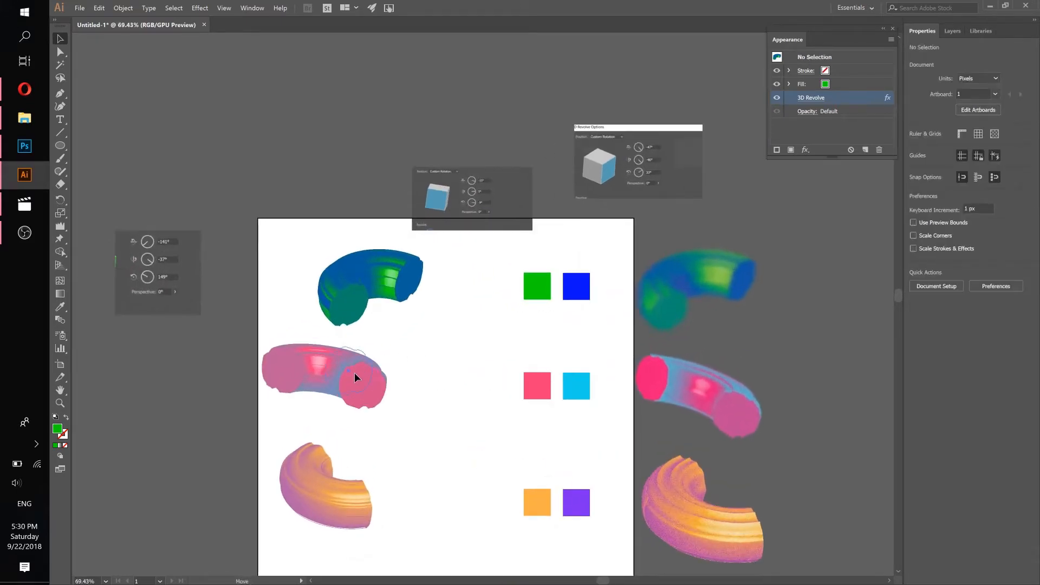
{"action": "left_click_drag", "start_coordinate": [354, 378], "coordinate": [373, 374]}
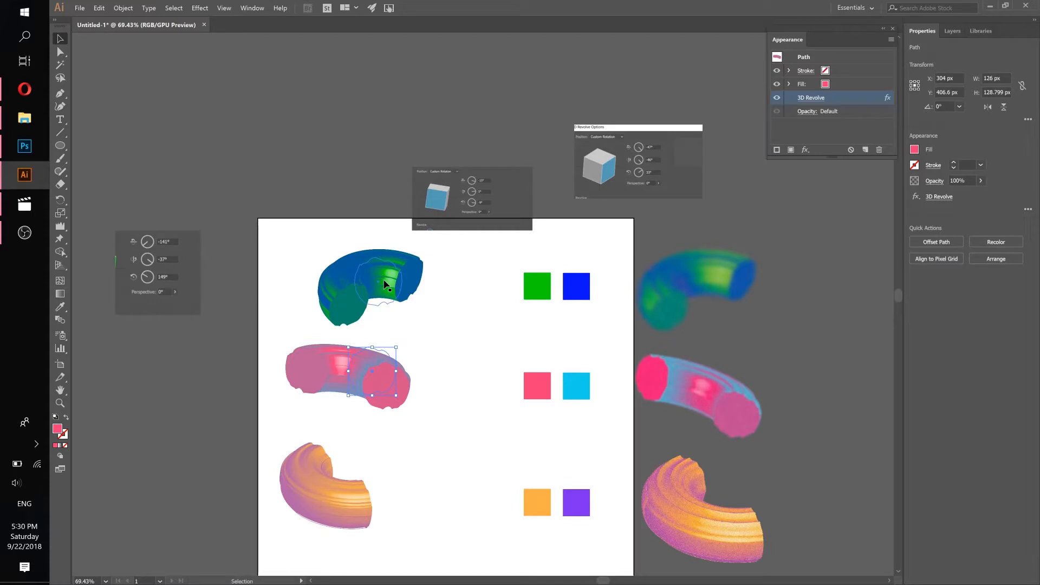
{"action": "key", "text": "ctrl+s"}
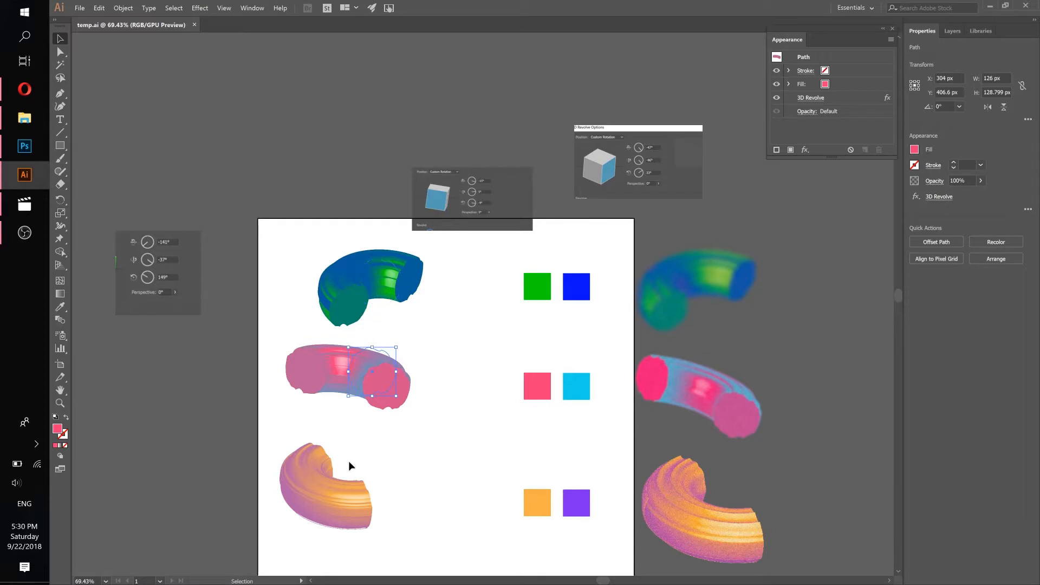
Copy the orange shape, switch to Photoshop and paste it into project.psd as a Smart Object.
{"action": "left_click", "coordinate": [342, 498]}
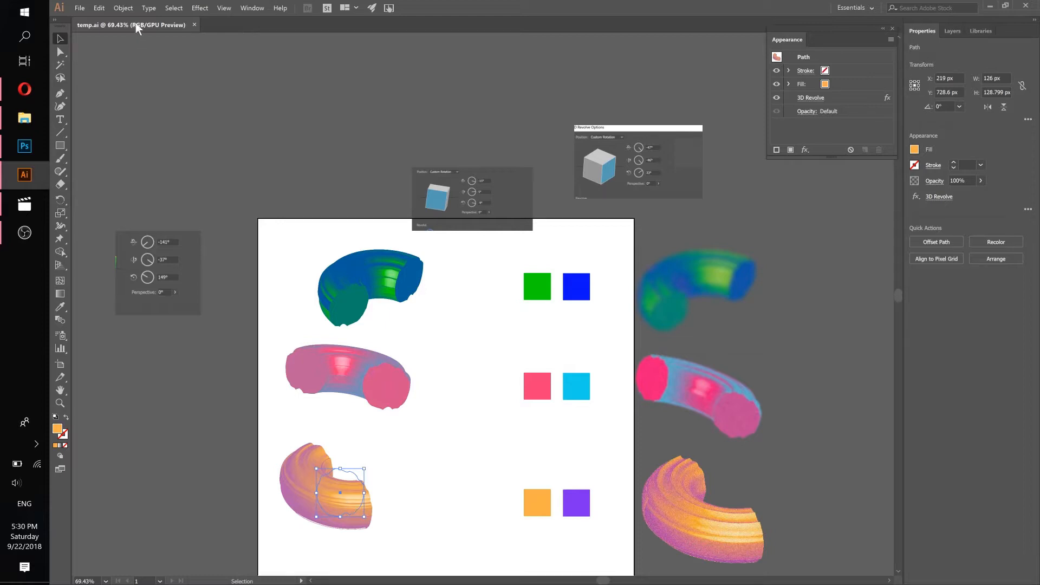
{"action": "left_click", "coordinate": [99, 8]}
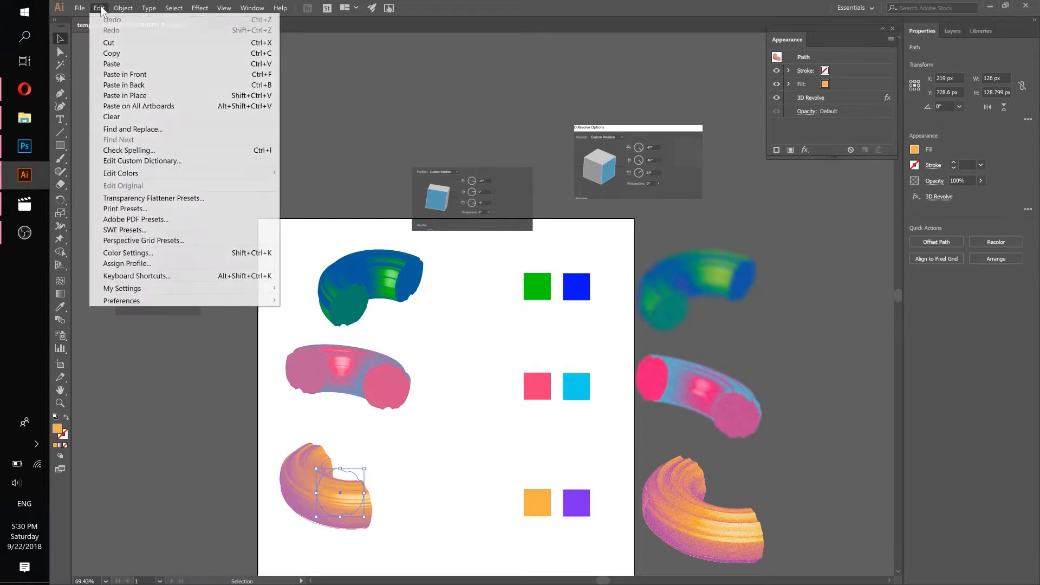
{"action": "left_click", "coordinate": [124, 66]}
{"action": "left_click", "coordinate": [24, 146]}
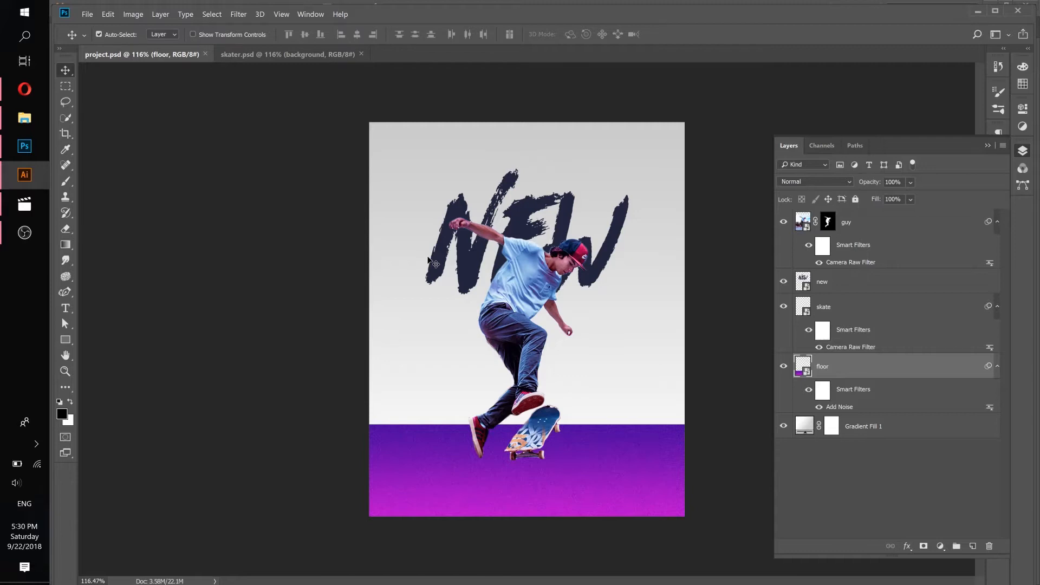
{"action": "left_click", "coordinate": [108, 18]}
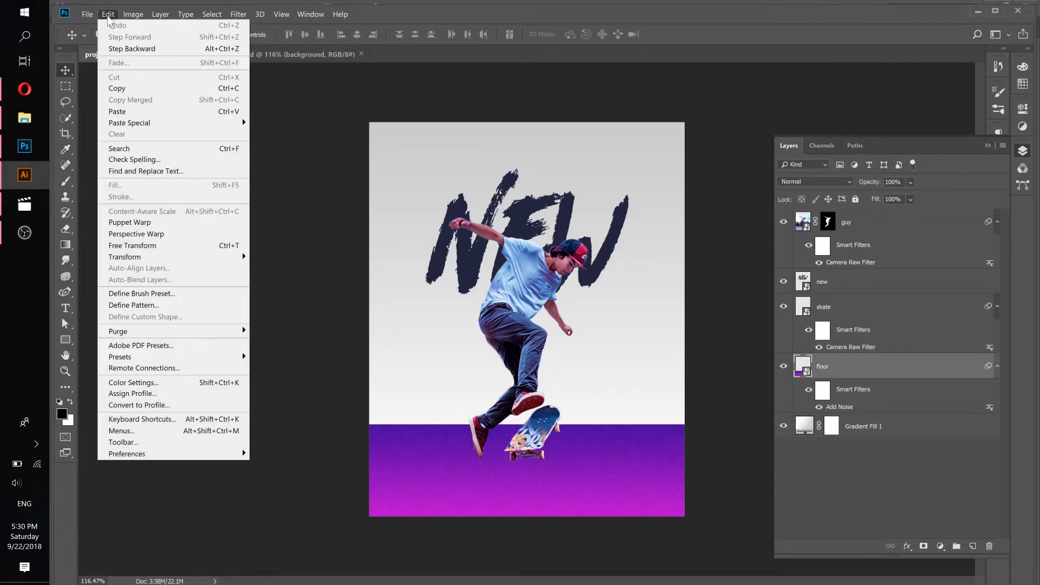
{"action": "left_click", "coordinate": [412, 20]}
{"action": "key", "text": "ctrl+v"}
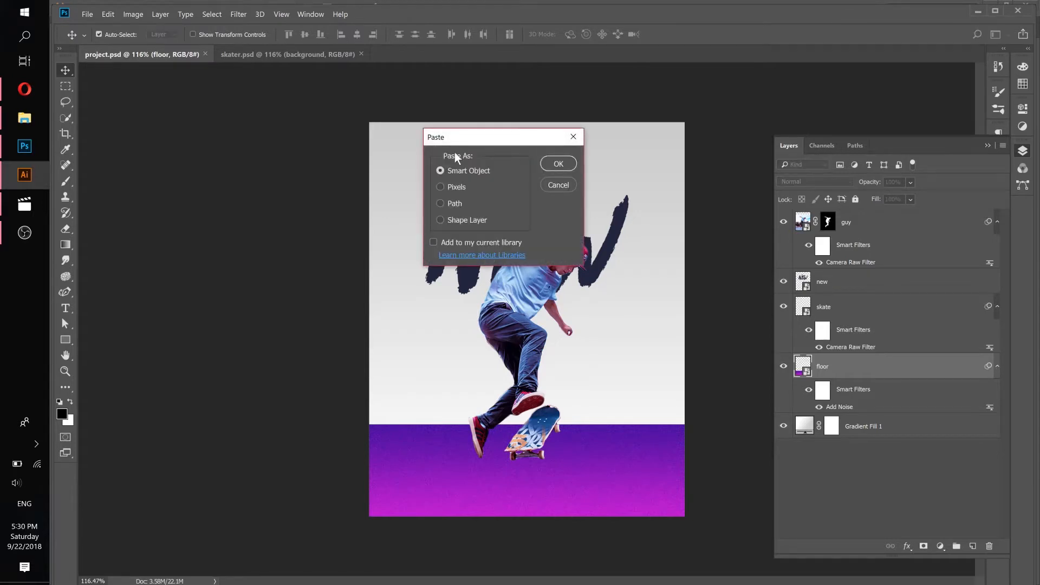
{"action": "left_click", "coordinate": [547, 161]}
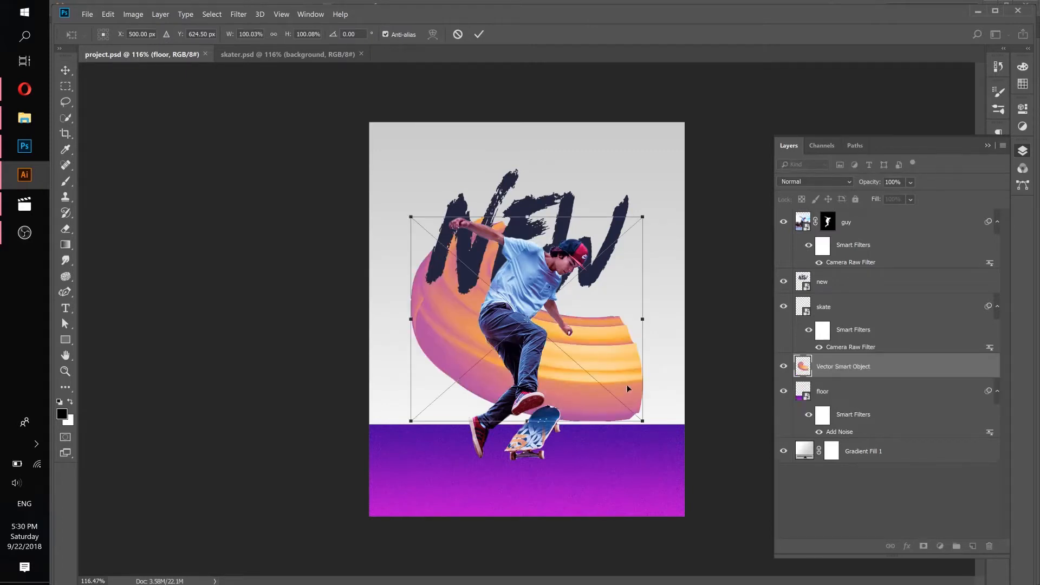
Scale the pasted orange shape to about 39%, place it at the floor's edge by the skater's rear foot and apply the transform.
{"action": "left_click_drag", "start_coordinate": [642, 423], "coordinate": [494, 305]}
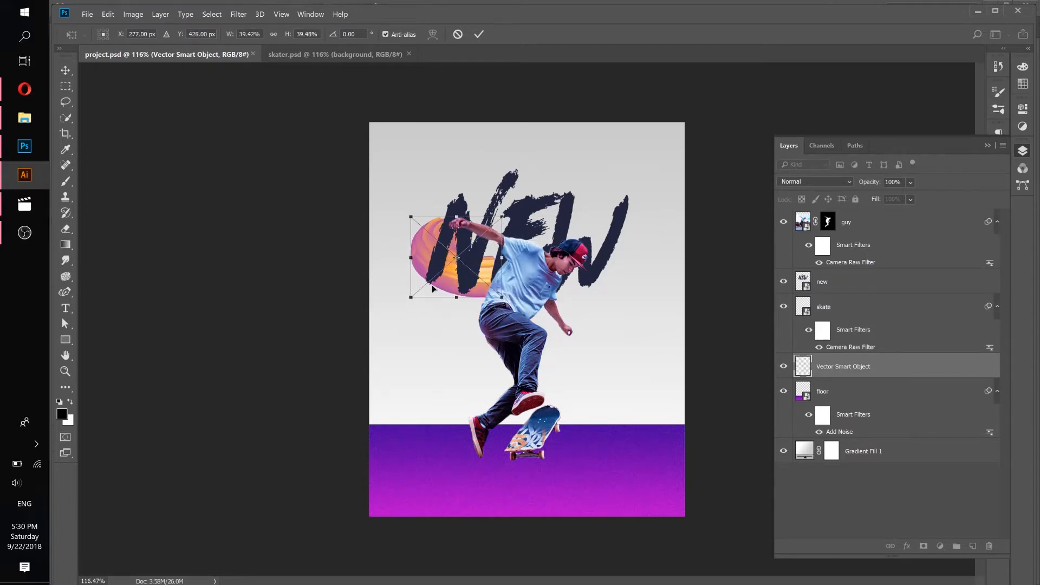
{"action": "left_click_drag", "start_coordinate": [423, 245], "coordinate": [416, 436]}
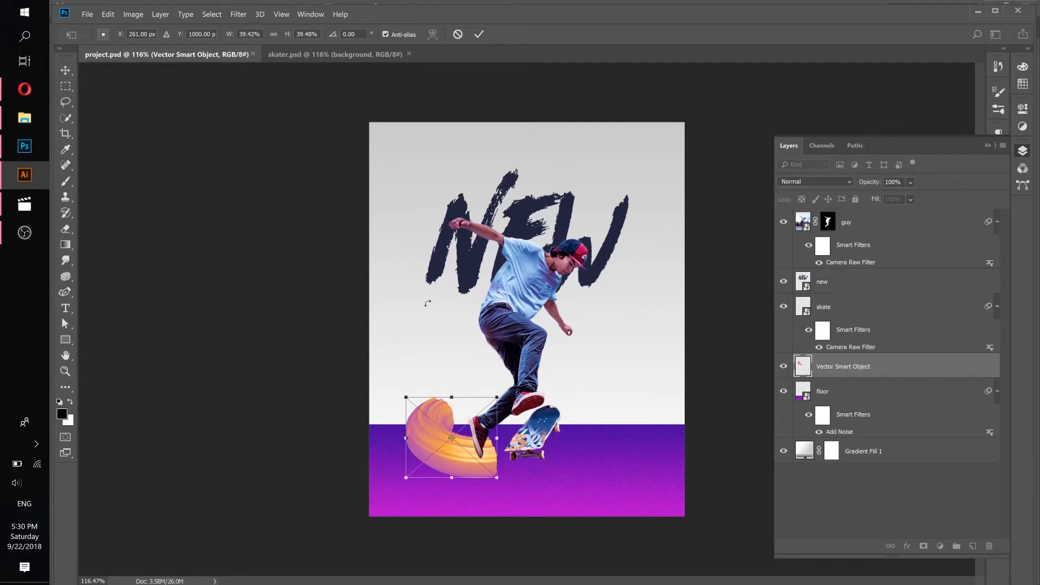
{"action": "left_click", "coordinate": [478, 34]}
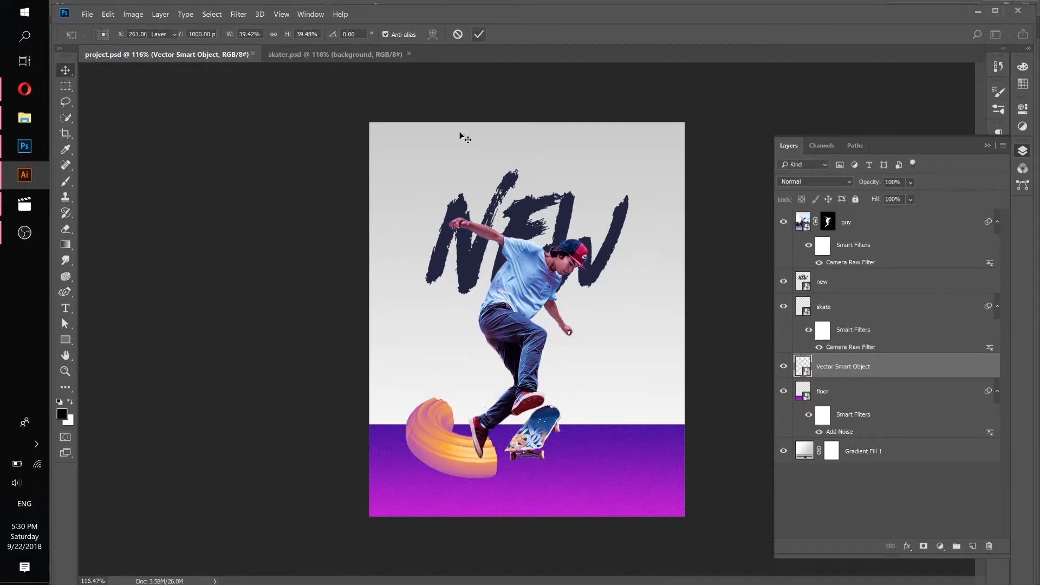
Copy the pink shape from temp.ai in Illustrator and paste it into Photoshop's project.psd as a Smart Object.
{"action": "left_click", "coordinate": [24, 174]}
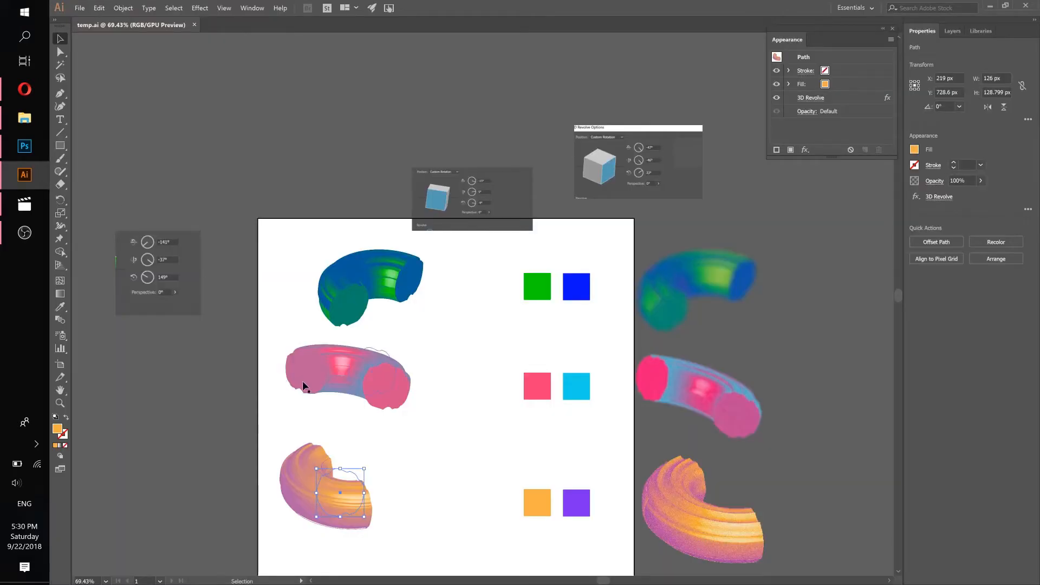
{"action": "left_click", "coordinate": [372, 373]}
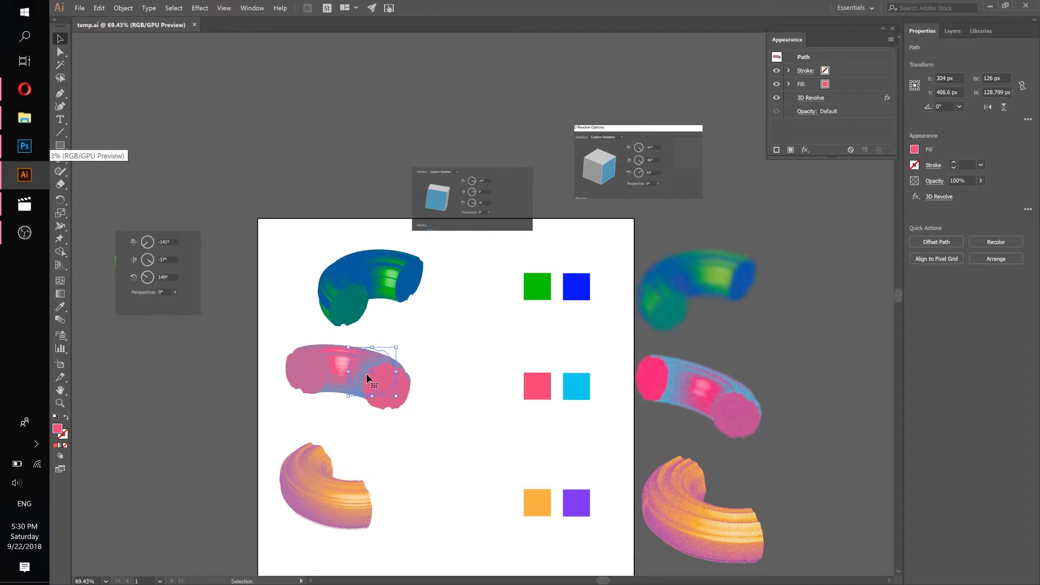
{"action": "key", "text": "alt+Tab"}
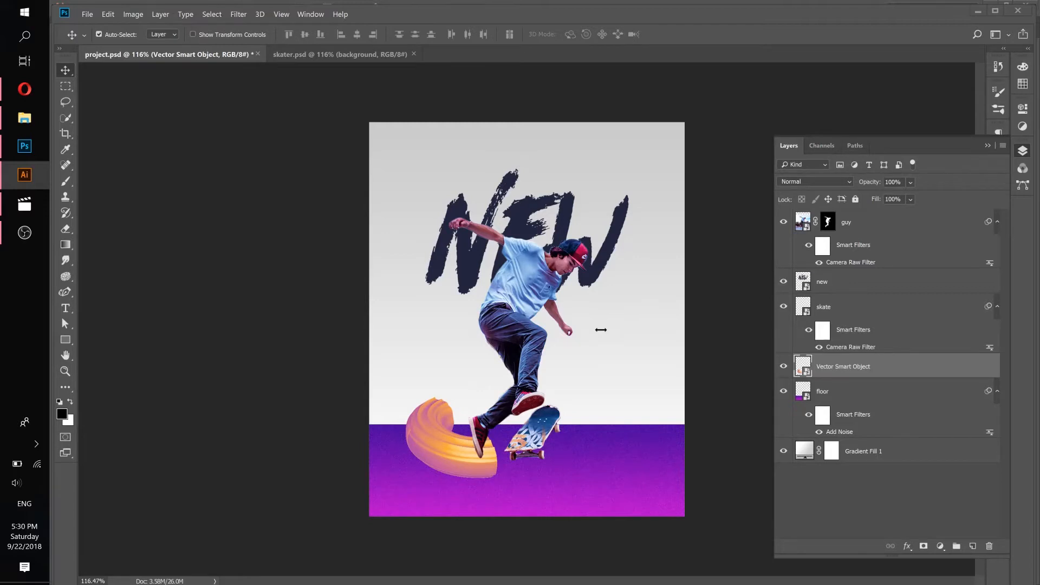
{"action": "key", "text": "ctrl+v"}
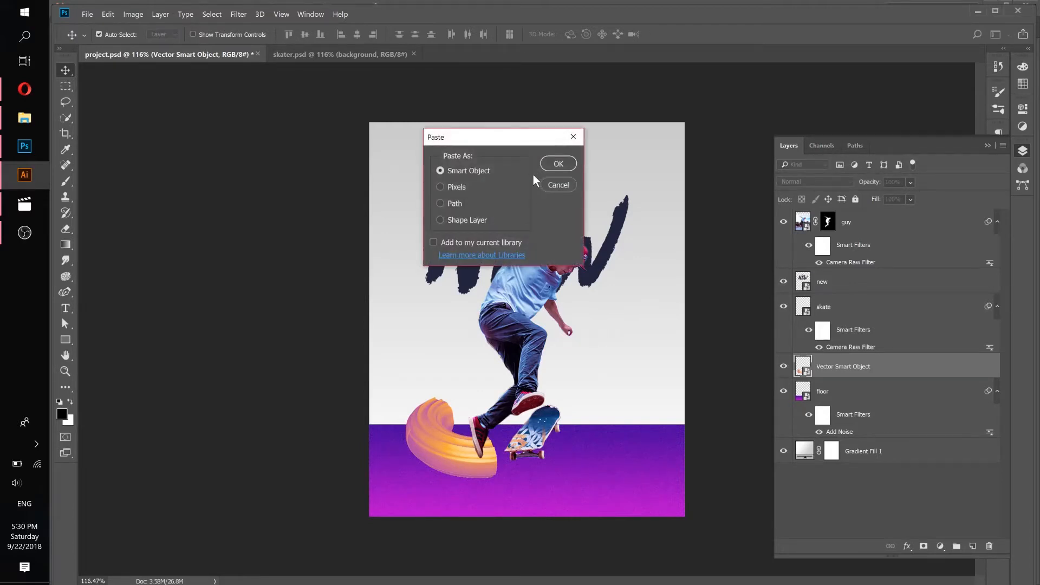
{"action": "left_click", "coordinate": [558, 163]}
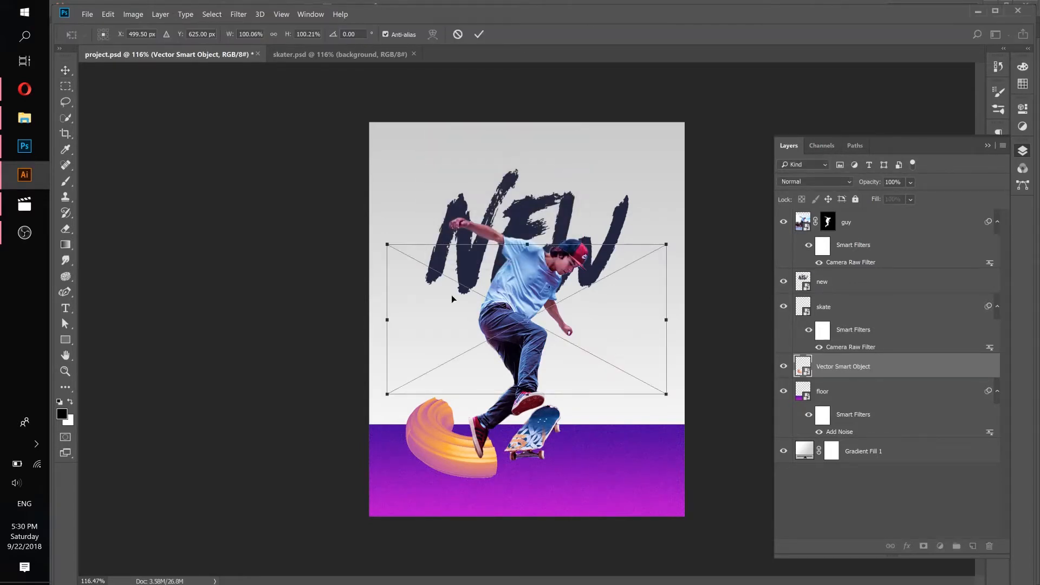
Scale the pink shape to about 35%, rotate it about 9.4°, place it by the skater's lower hand and apply the transform.
{"action": "left_click_drag", "start_coordinate": [387, 244], "coordinate": [598, 330]}
{"action": "left_click_drag", "start_coordinate": [654, 371], "coordinate": [639, 356]}
{"action": "left_click_drag", "start_coordinate": [648, 302], "coordinate": [651, 313]}
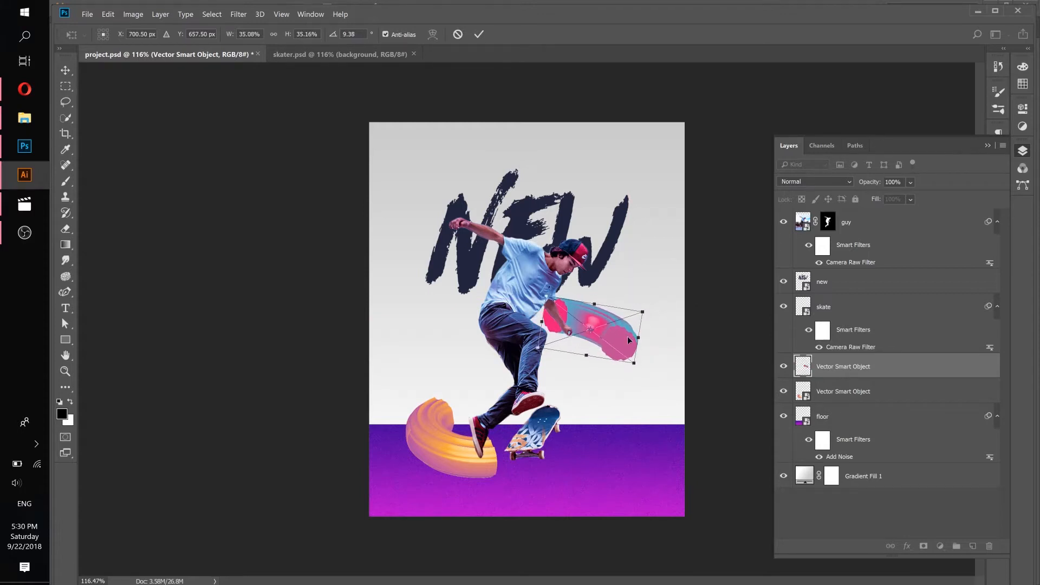
{"action": "left_click", "coordinate": [478, 35]}
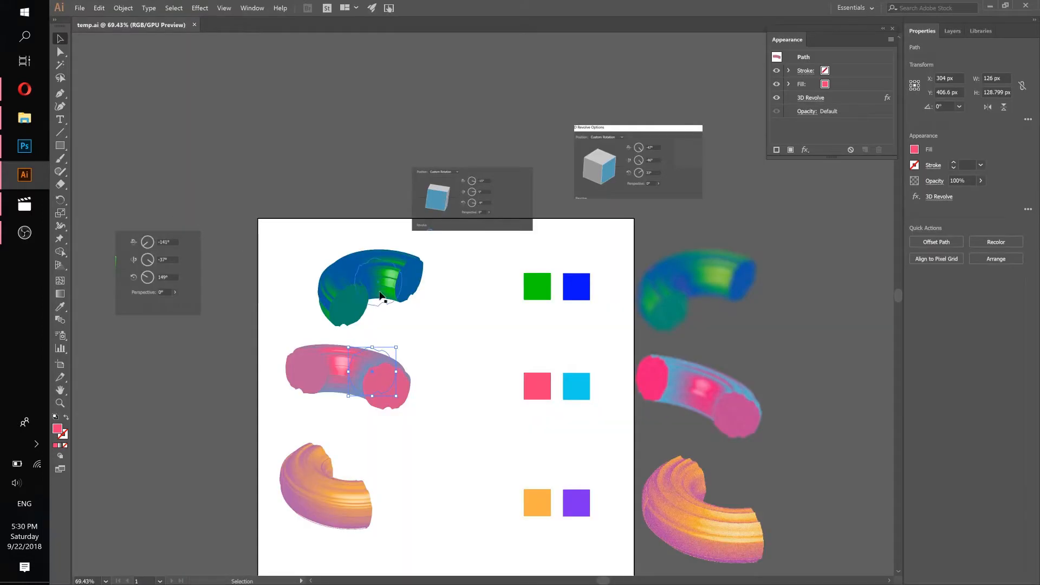
Copy the green shape from temp.ai in Illustrator and paste it into Photoshop's project.psd as a Smart Object.
{"action": "left_click", "coordinate": [381, 295]}
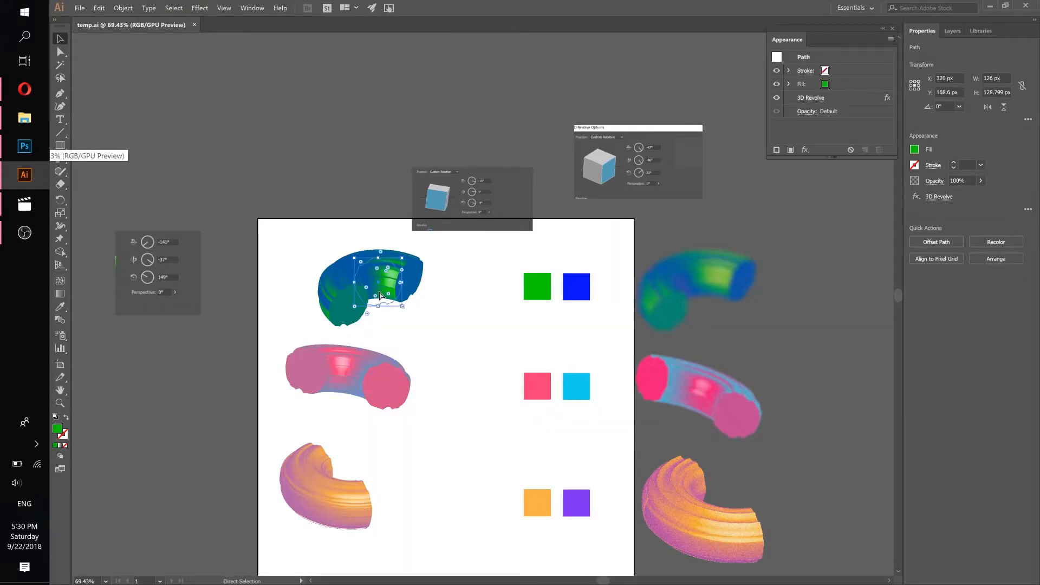
{"action": "key", "text": "v"}
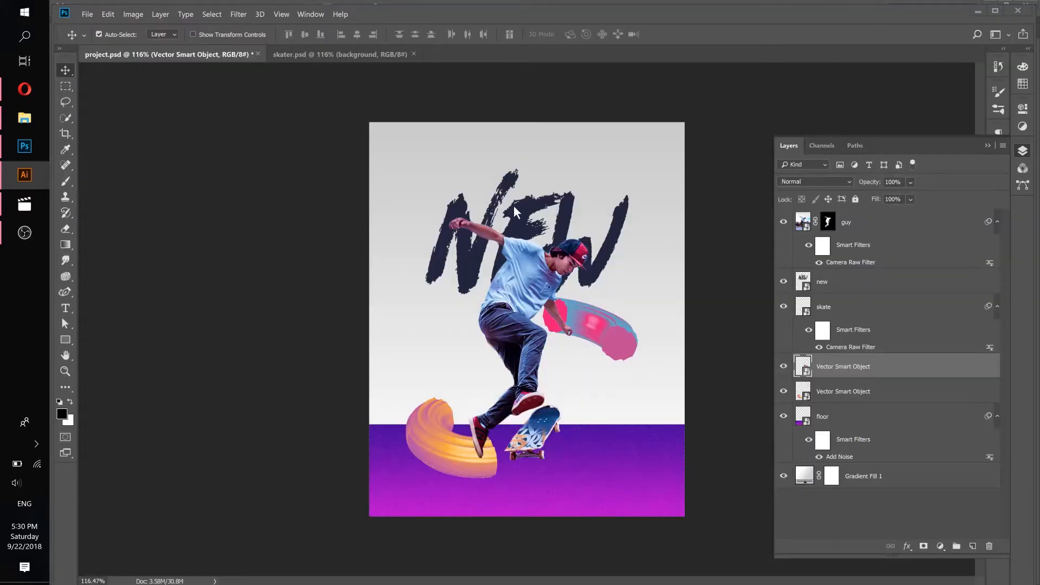
{"action": "key", "text": "ctrl+v"}
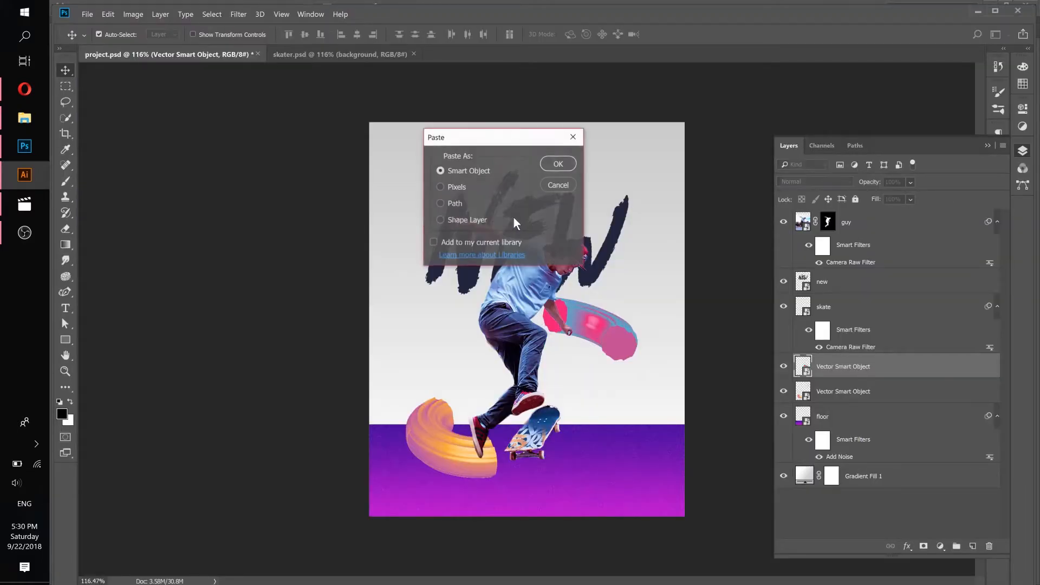
{"action": "left_click", "coordinate": [557, 163]}
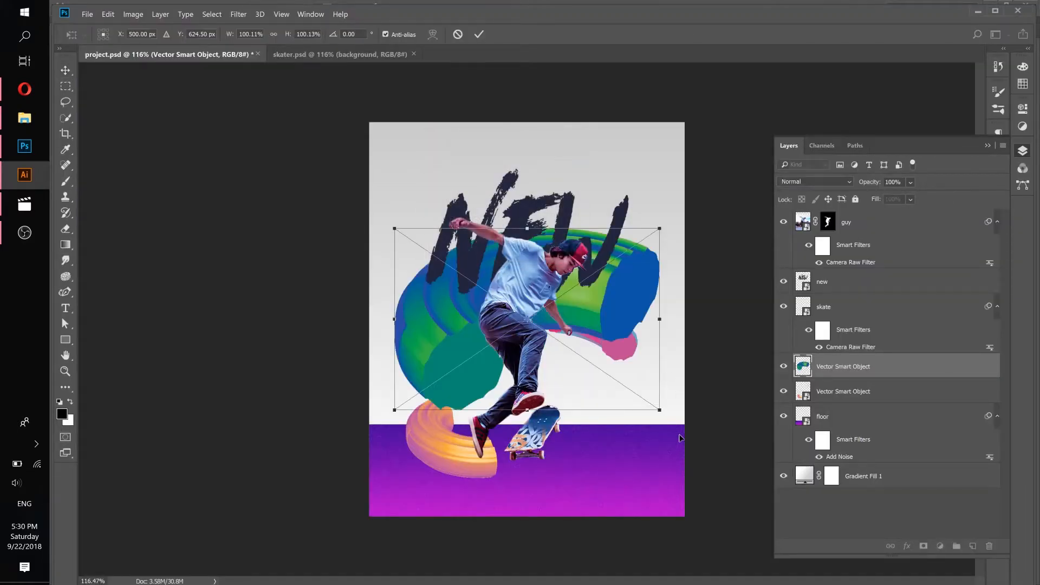
Scale the green shape to about 32%, place it behind the letter N near the skater's raised hand and apply the transform.
{"action": "left_click_drag", "start_coordinate": [660, 410], "coordinate": [482, 283]}
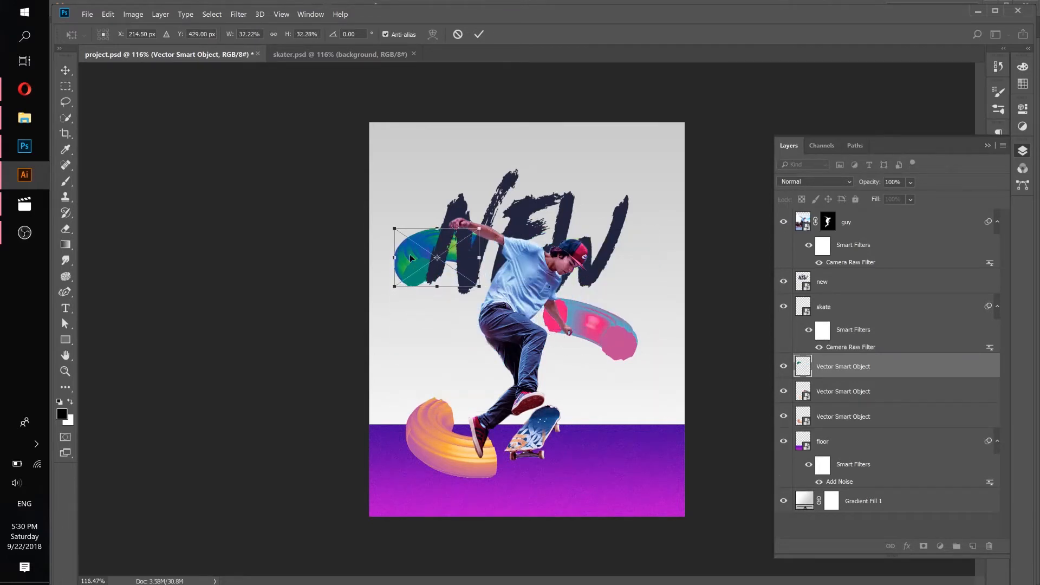
{"action": "left_click_drag", "start_coordinate": [410, 254], "coordinate": [422, 210]}
{"action": "left_click", "coordinate": [478, 35]}
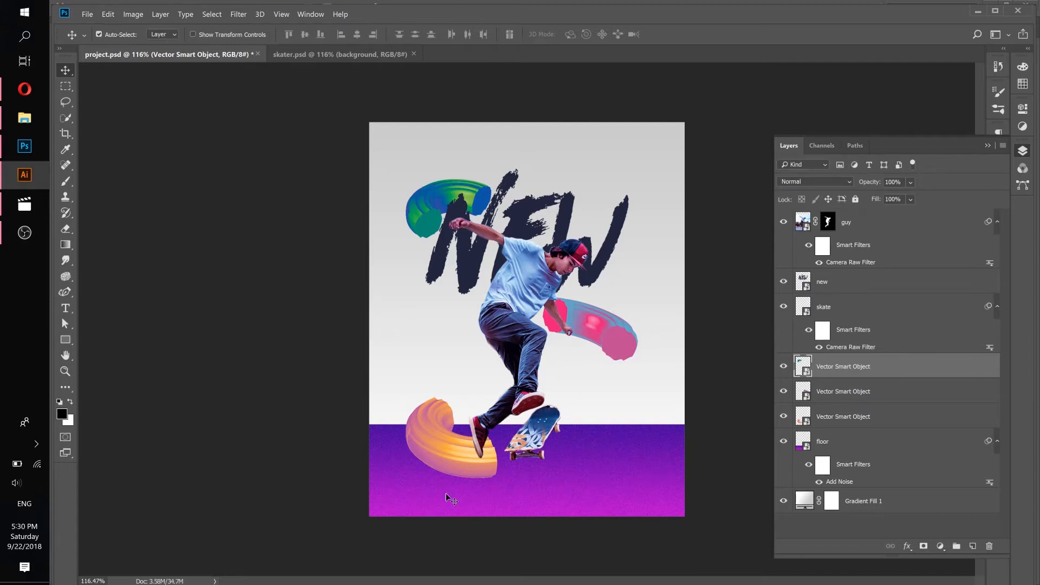
Move the orange shape's layer above the guy layer and the pink shape's layer between the guy and new layers.
{"action": "left_click", "coordinate": [434, 452]}
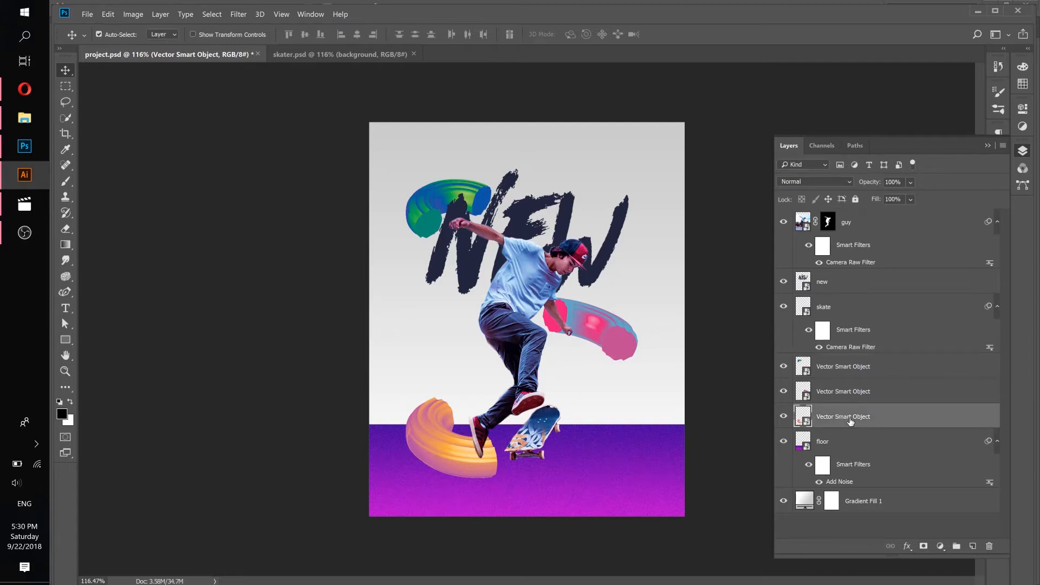
{"action": "left_click_drag", "start_coordinate": [850, 422], "coordinate": [843, 222]}
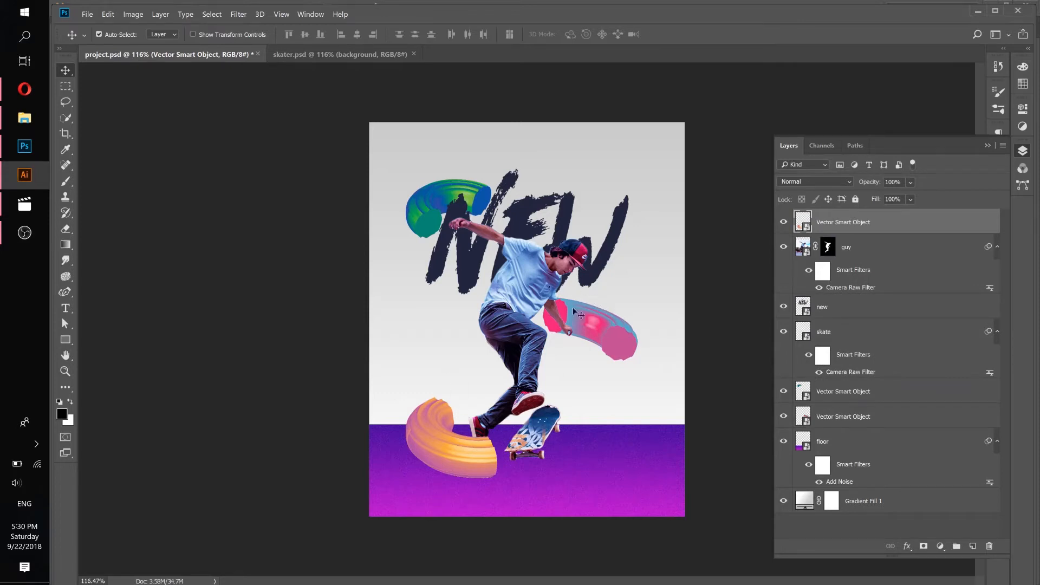
{"action": "left_click", "coordinate": [613, 330]}
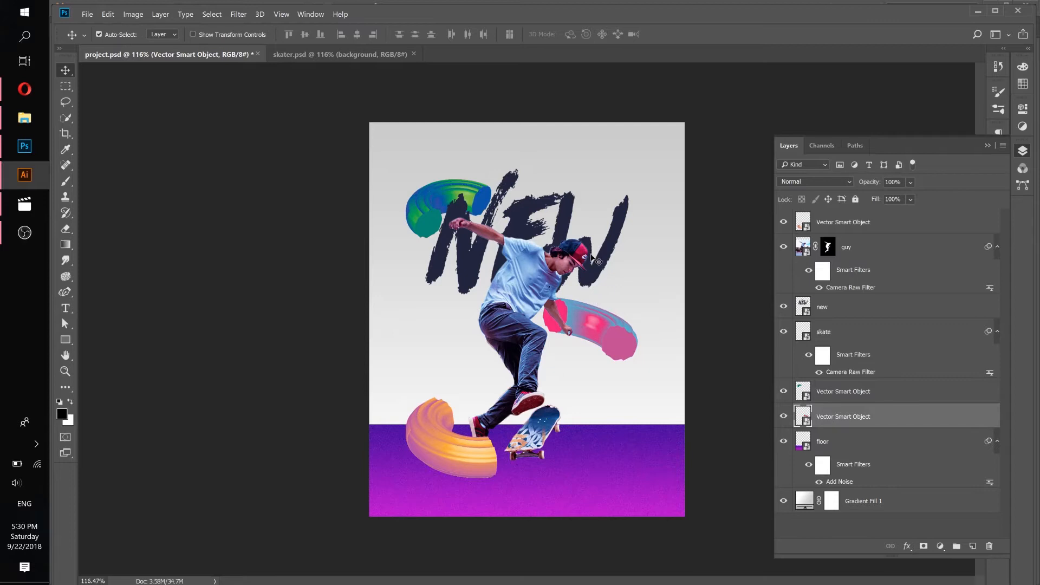
{"action": "left_click_drag", "start_coordinate": [829, 416], "coordinate": [834, 295]}
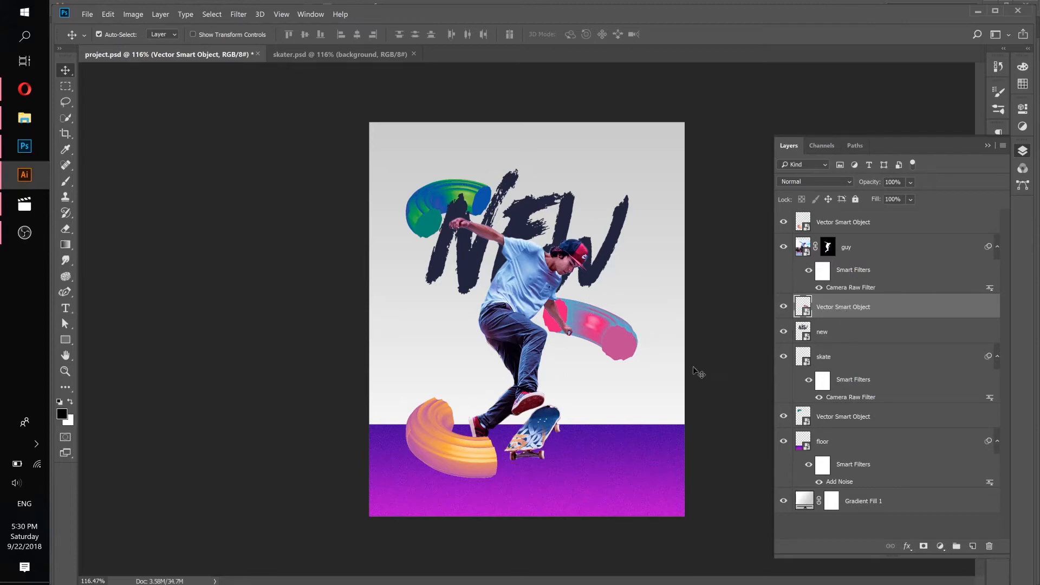
Check the skyskate reference video in Movies & TV, return to Photoshop and enlarge the orange shape to about 44%.
{"action": "left_click", "coordinate": [24, 204]}
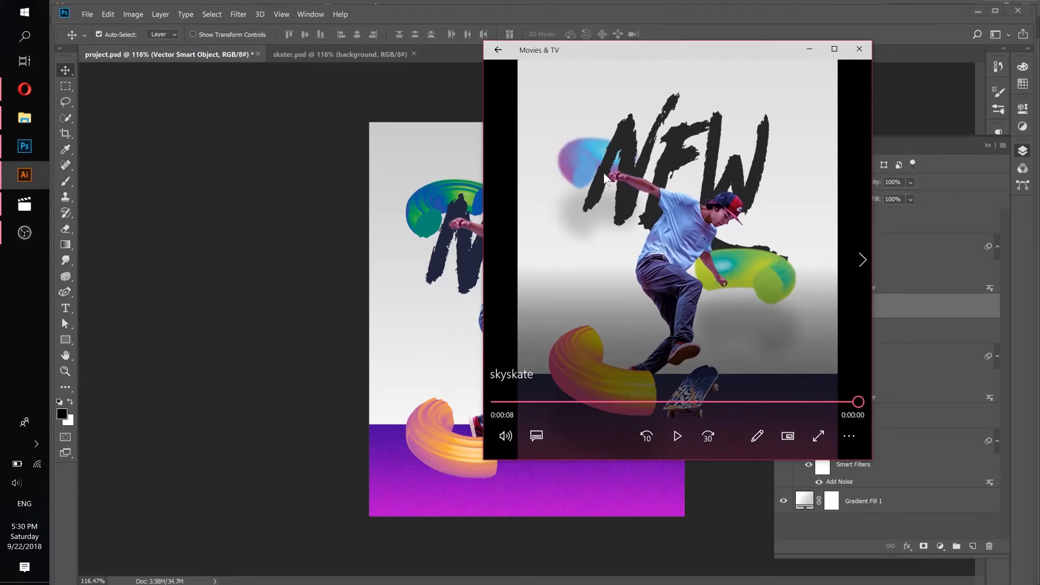
{"action": "left_click", "coordinate": [462, 8]}
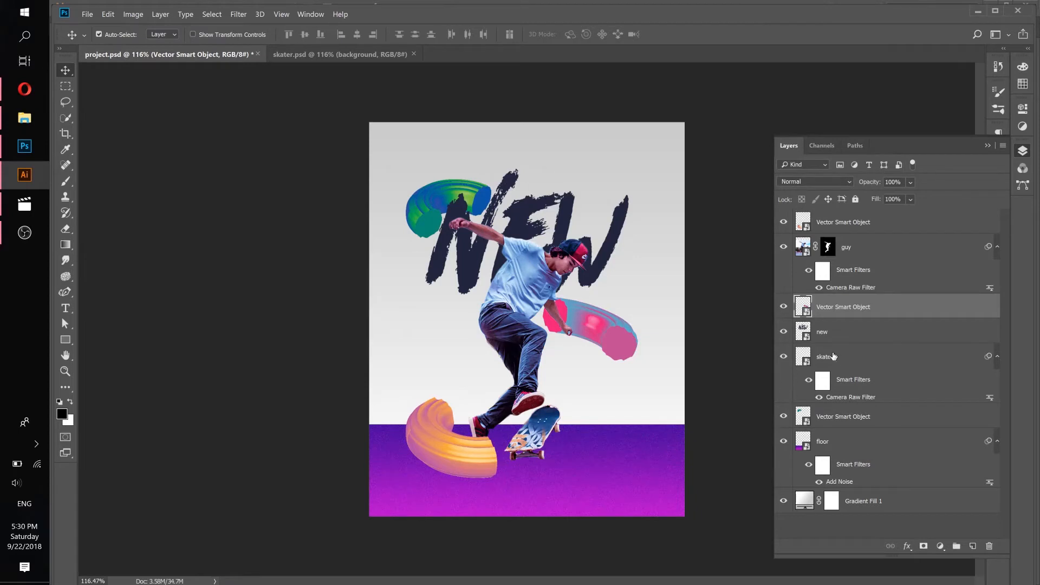
{"action": "left_click", "coordinate": [436, 450]}
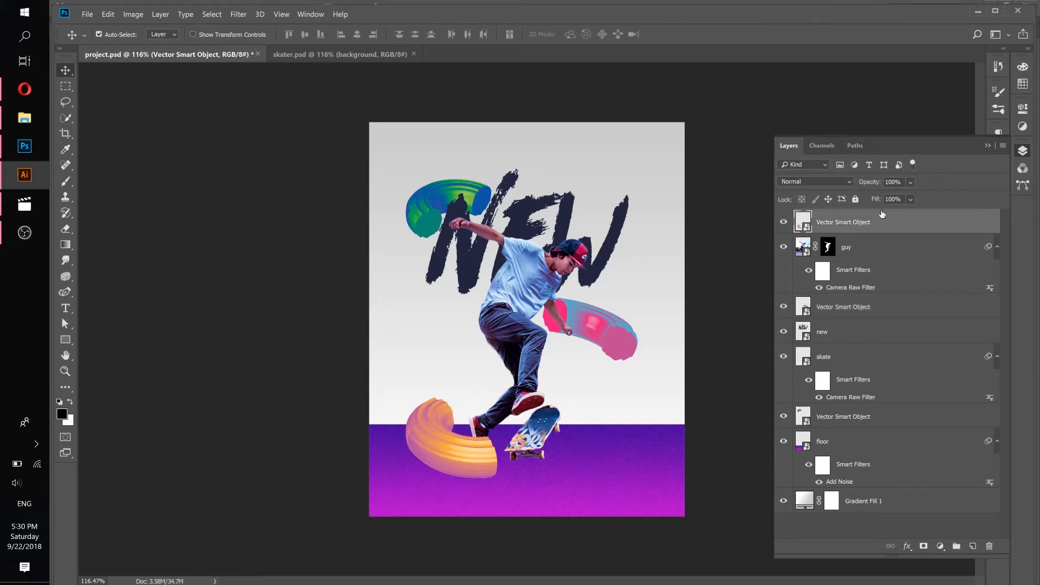
{"action": "key", "text": "ctrl"}
{"action": "key", "text": "ctrl+t"}
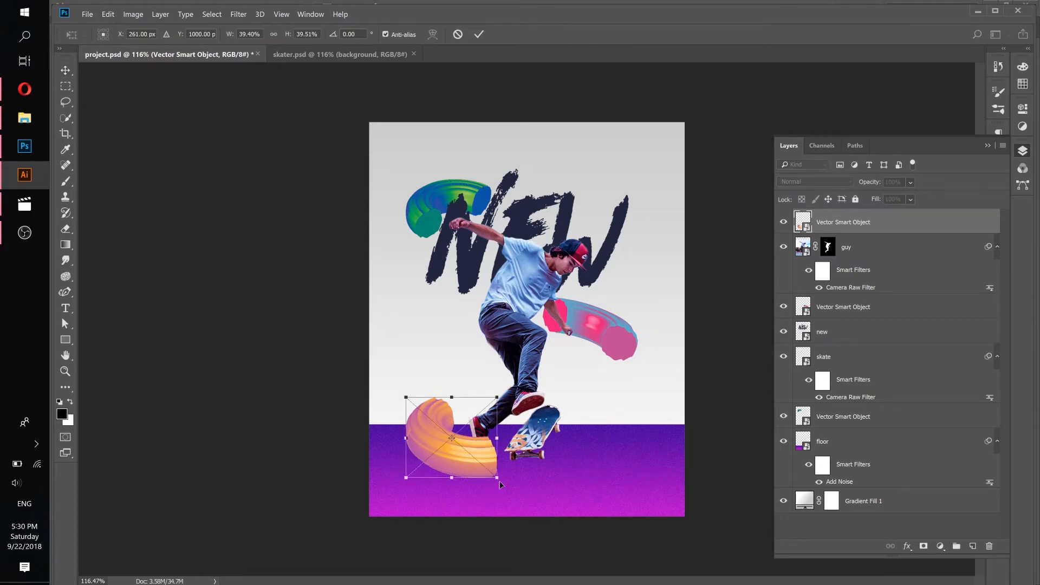
{"action": "mouse_move", "coordinate": [497, 478]}
{"action": "left_mouse_down"}
{"action": "mouse_move", "coordinate": [508, 487]}
{"action": "mouse_move", "coordinate": [488, 459]}
{"action": "left_mouse_up"}
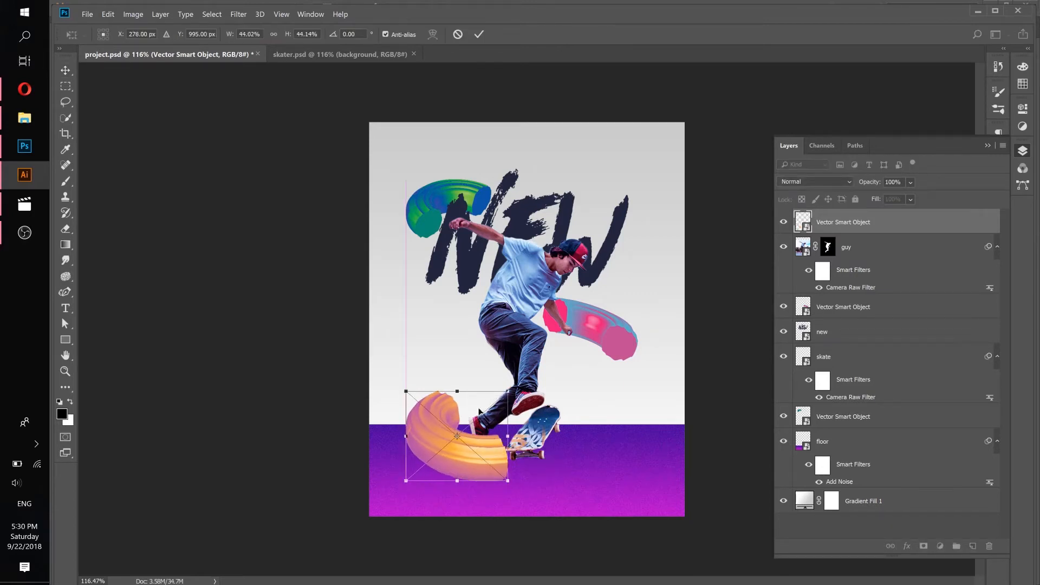
{"action": "left_click", "coordinate": [478, 35]}
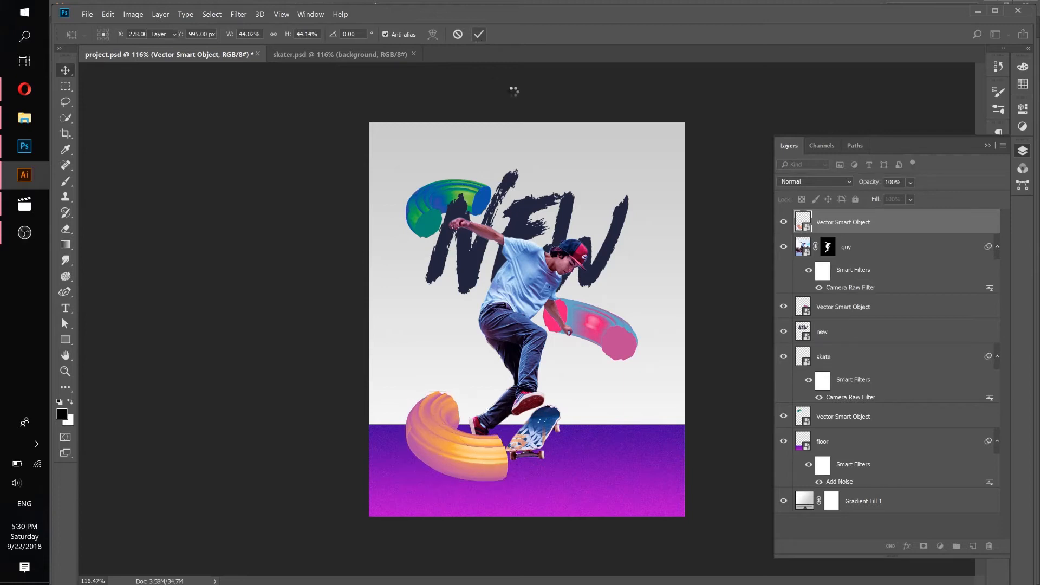
Enlarge the pink shape to about 37%, apply the transform and compare the layout with the skyskate reference in Movies & TV.
{"action": "left_click", "coordinate": [608, 337]}
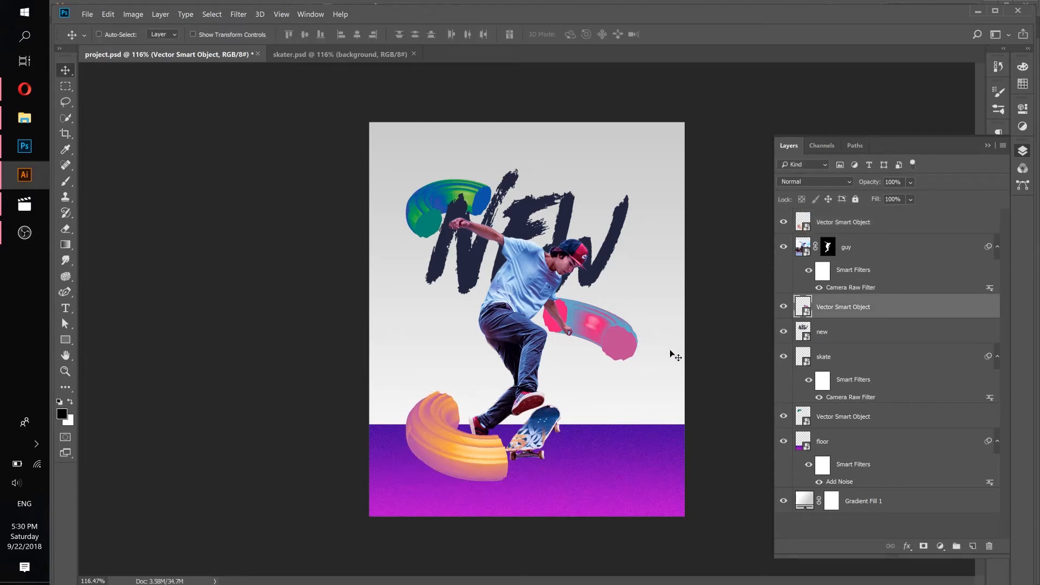
{"action": "key", "text": "ctrl+t"}
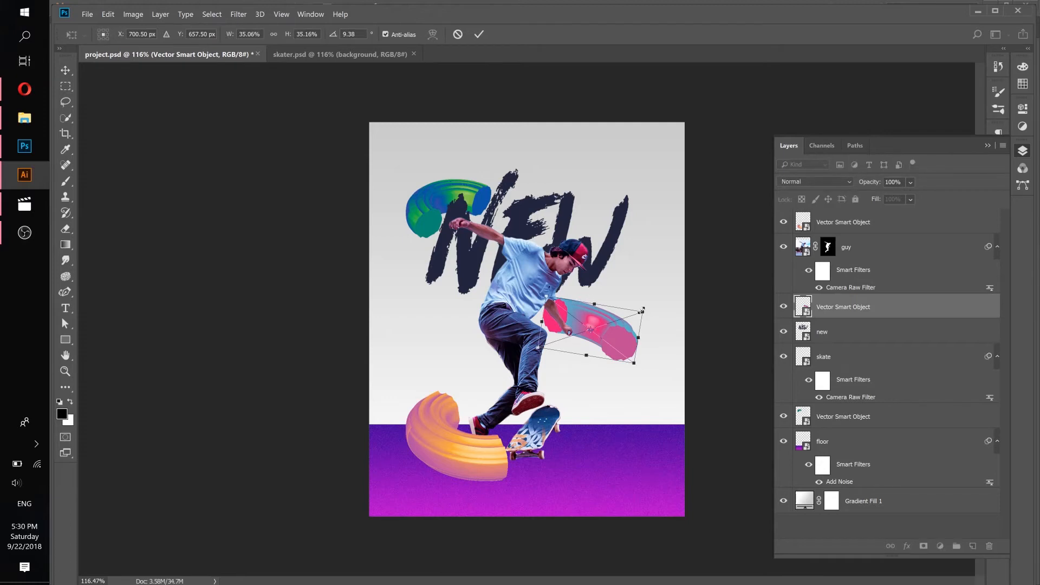
{"action": "left_click_drag", "start_coordinate": [642, 312], "coordinate": [647, 309]}
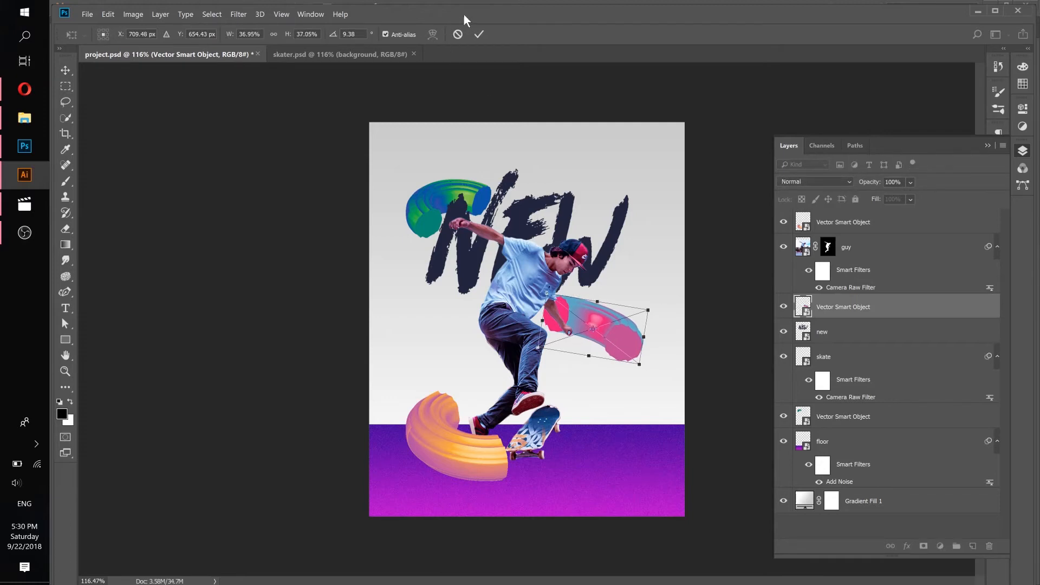
{"action": "left_click", "coordinate": [479, 34]}
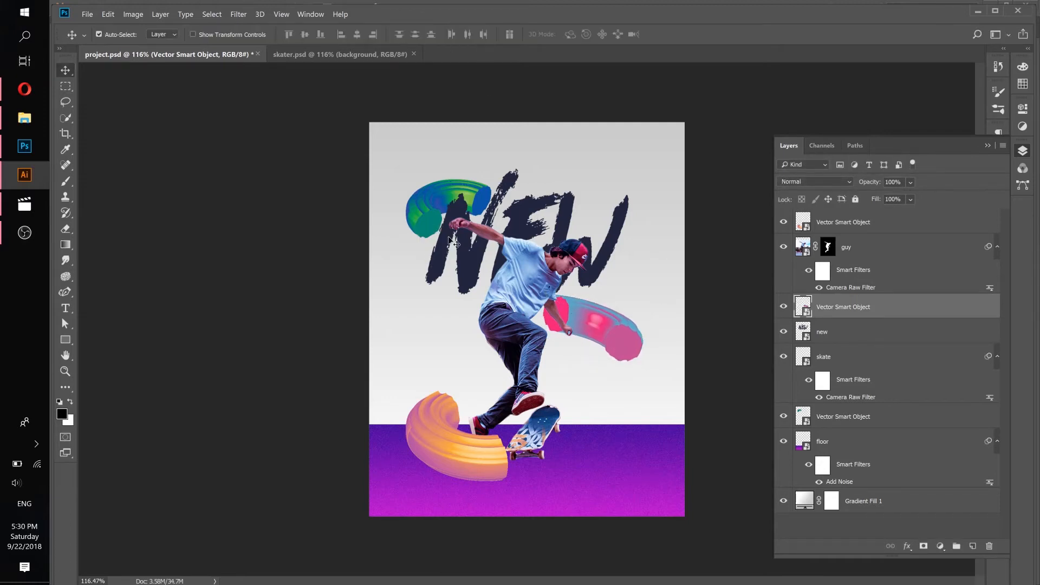
{"action": "key", "text": "alt+Tab"}
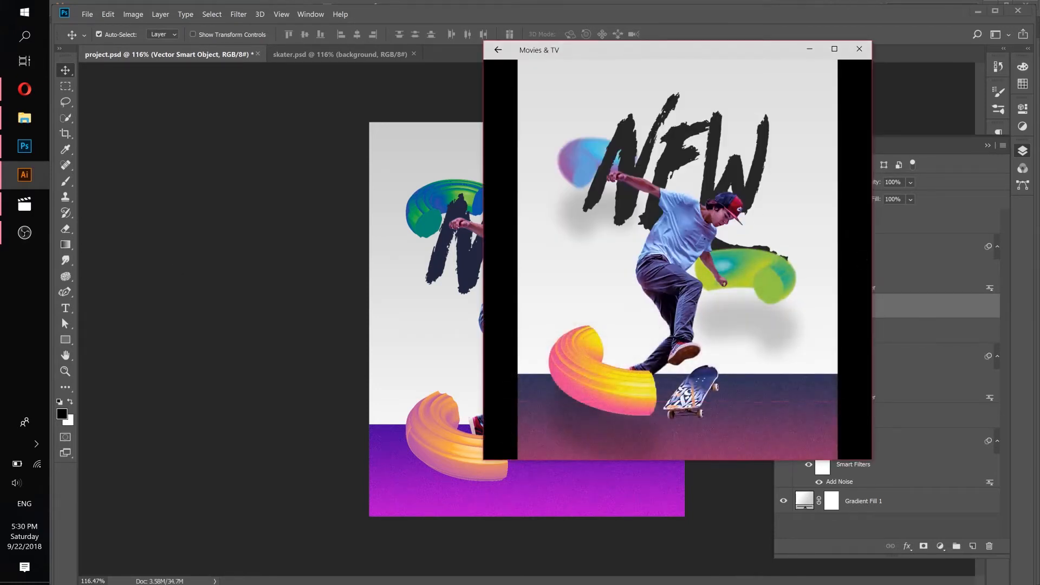
{"action": "mouse_move", "coordinate": [766, 290]}
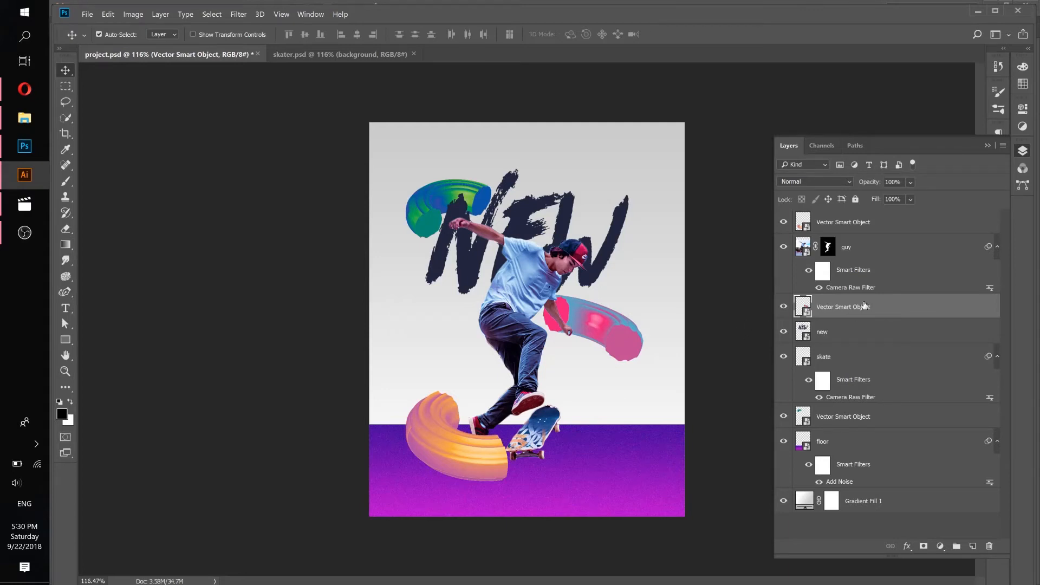
Apply an Add Noise filter of 12% with Uniform distribution to the orange shape in Photoshop's project.psd.
{"action": "left_click", "coordinate": [864, 228]}
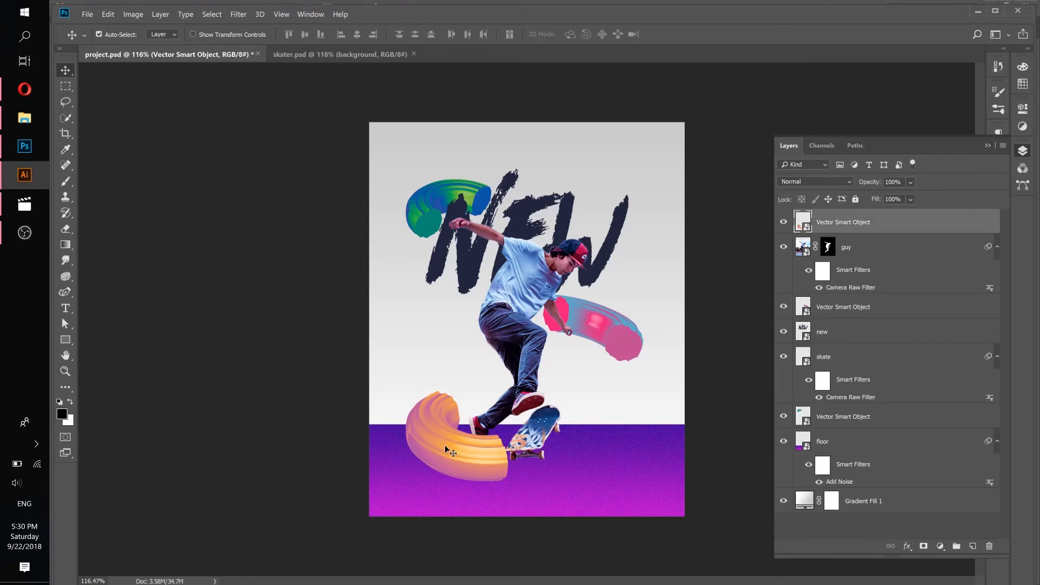
{"action": "left_click", "coordinate": [239, 15]}
{"action": "mouse_move", "coordinate": [307, 172]}
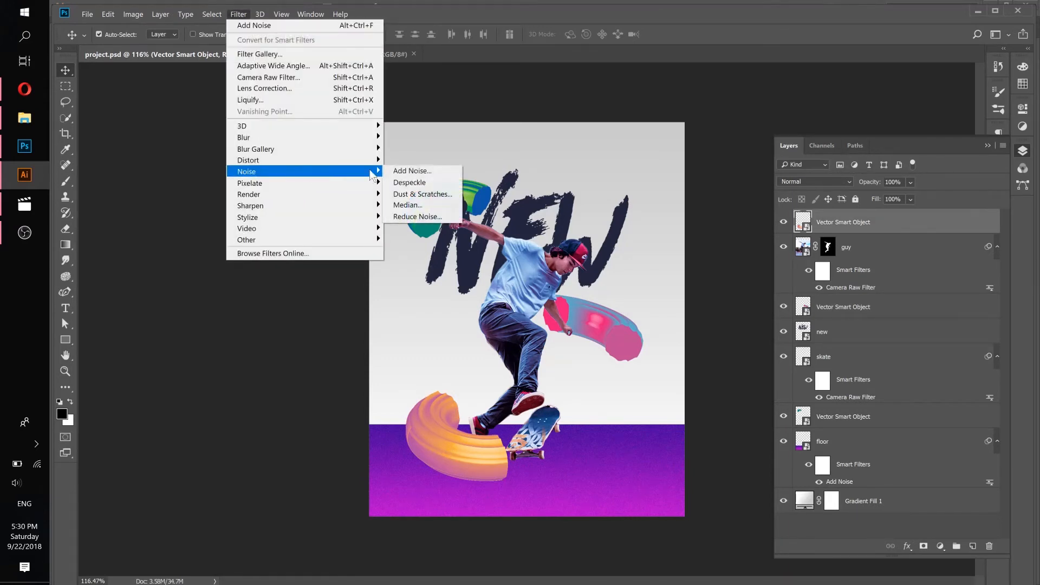
{"action": "left_click", "coordinate": [409, 171]}
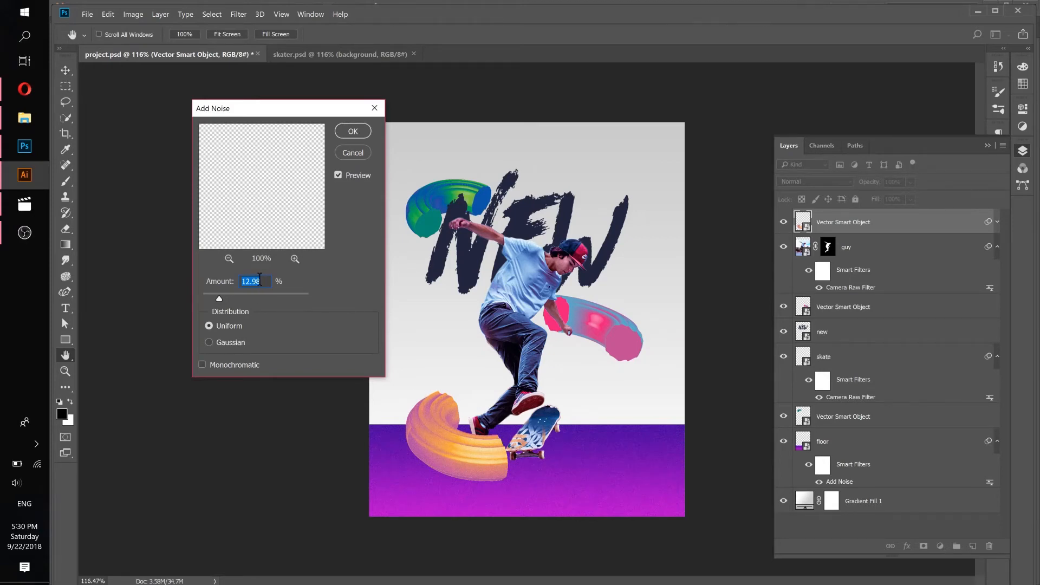
{"action": "left_click", "coordinate": [352, 131]}
Apply an Add Noise filter of 12% with Uniform distribution to the pink shape beside the skater.
{"action": "left_click", "coordinate": [616, 332]}
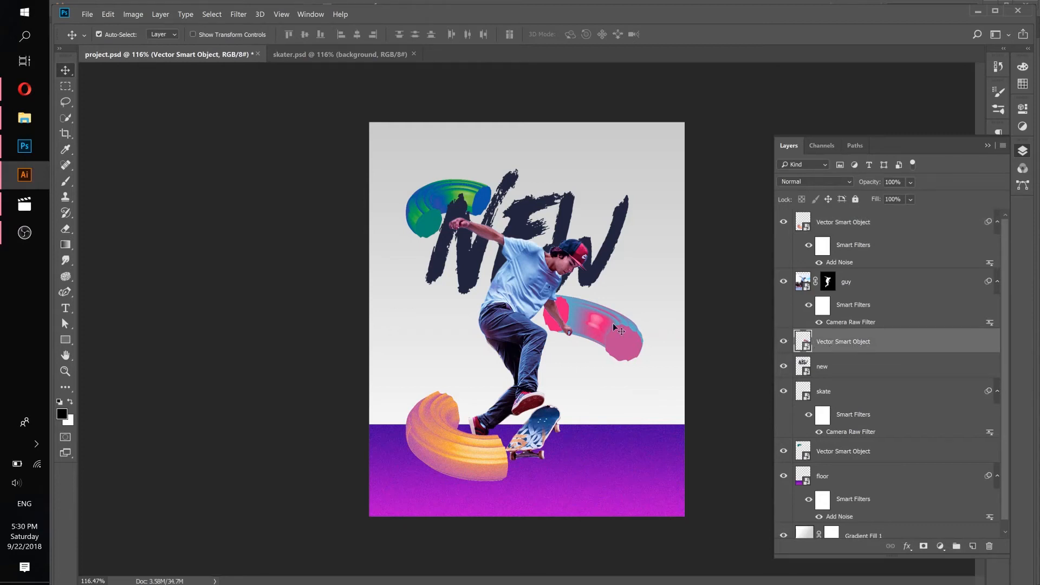
{"action": "left_click", "coordinate": [238, 14]}
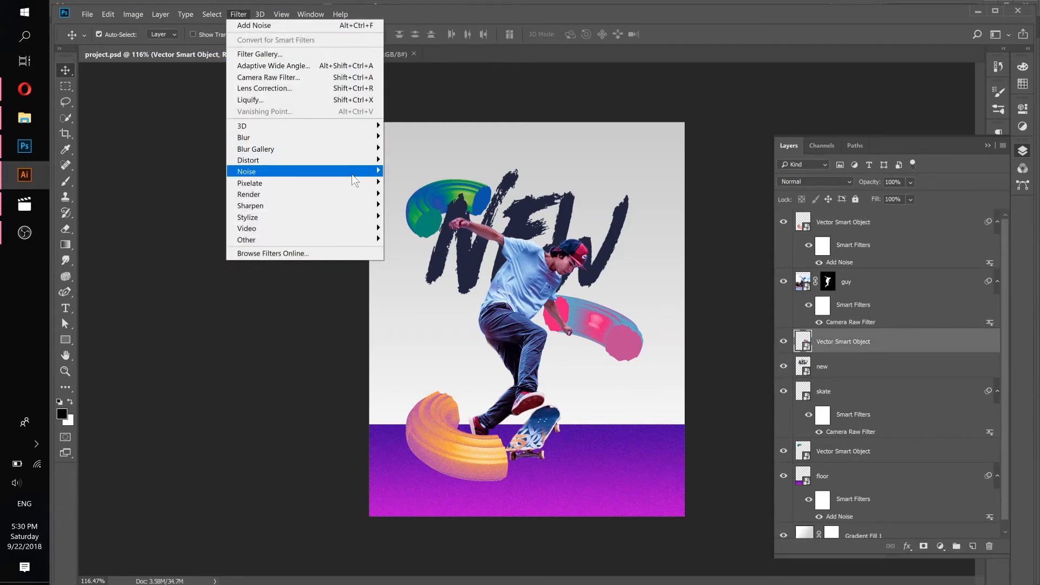
{"action": "mouse_move", "coordinate": [356, 172]}
{"action": "left_click", "coordinate": [396, 173]}
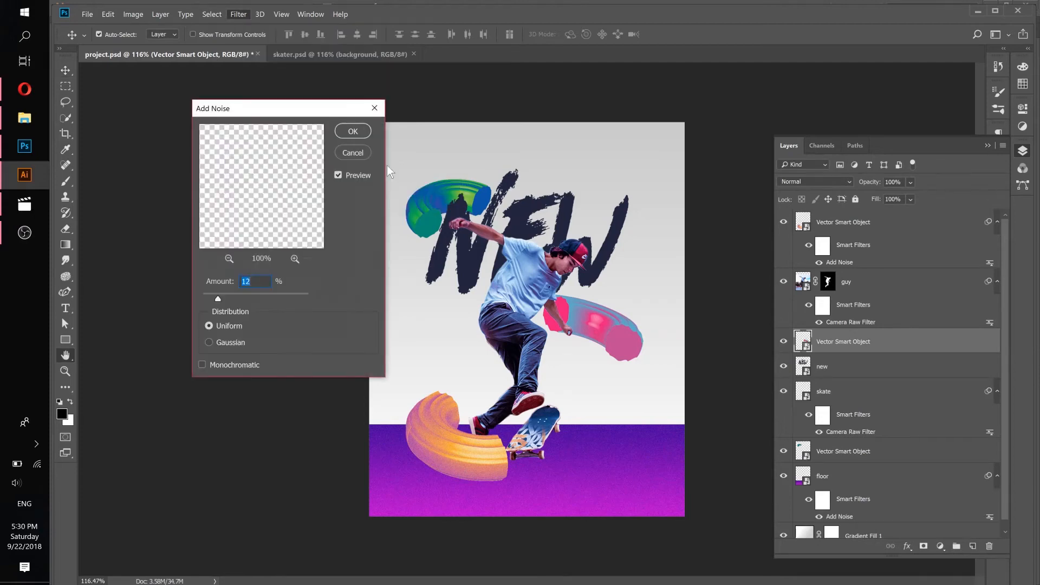
{"action": "left_click", "coordinate": [354, 134]}
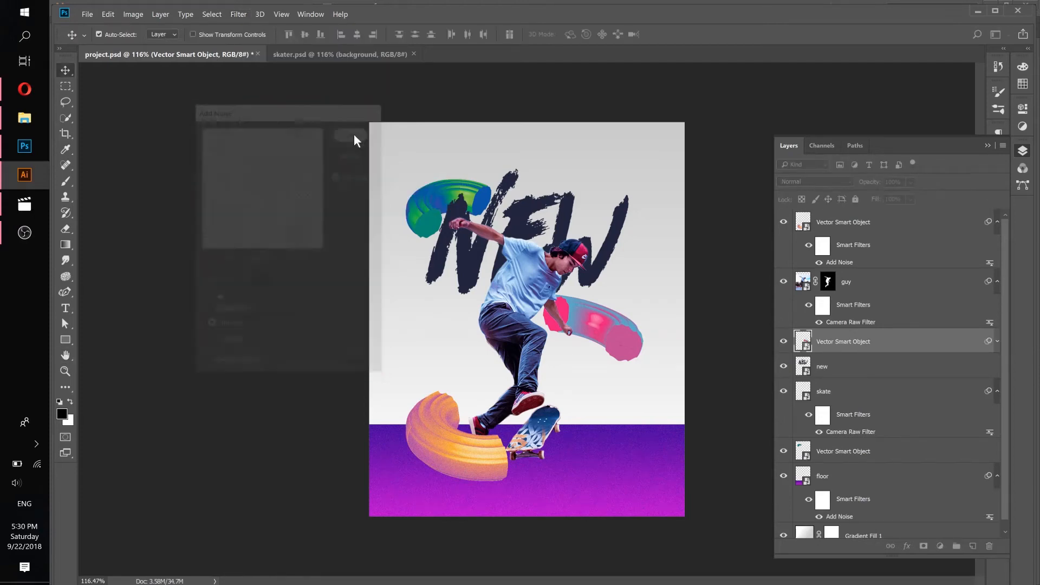
Apply an Add Noise filter of 12% to the green shape behind the letter N.
{"action": "left_click", "coordinate": [421, 206]}
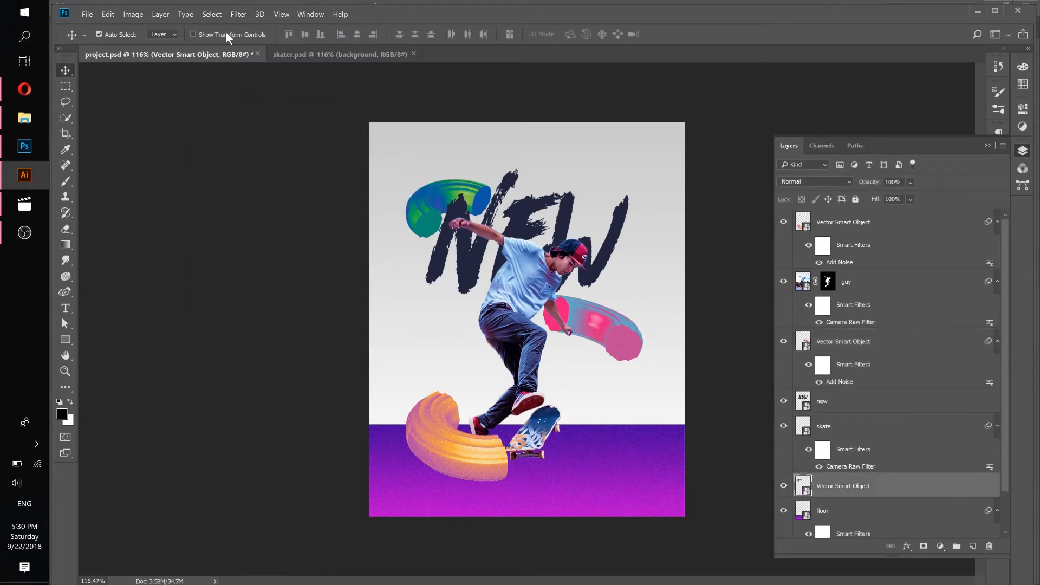
{"action": "left_click", "coordinate": [234, 20]}
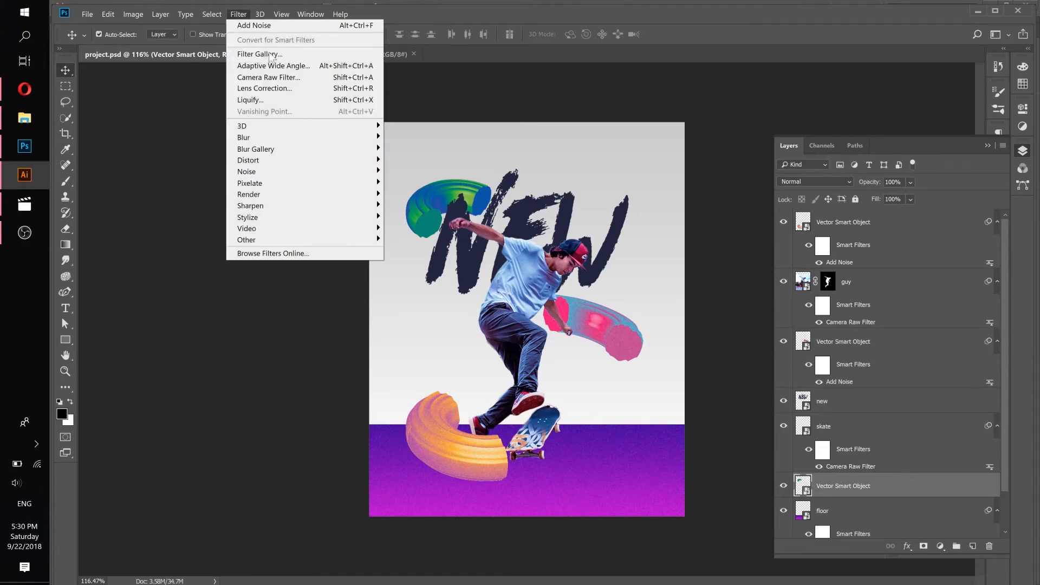
{"action": "key", "text": "Right"}
{"action": "mouse_move", "coordinate": [235, 22]}
{"action": "left_click", "coordinate": [253, 27]}
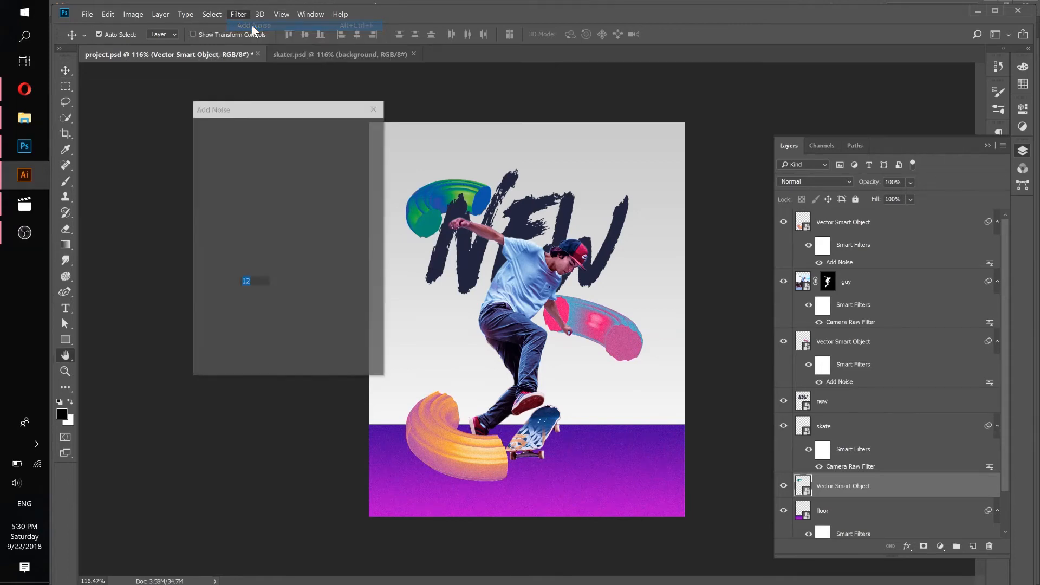
{"action": "left_click", "coordinate": [350, 139]}
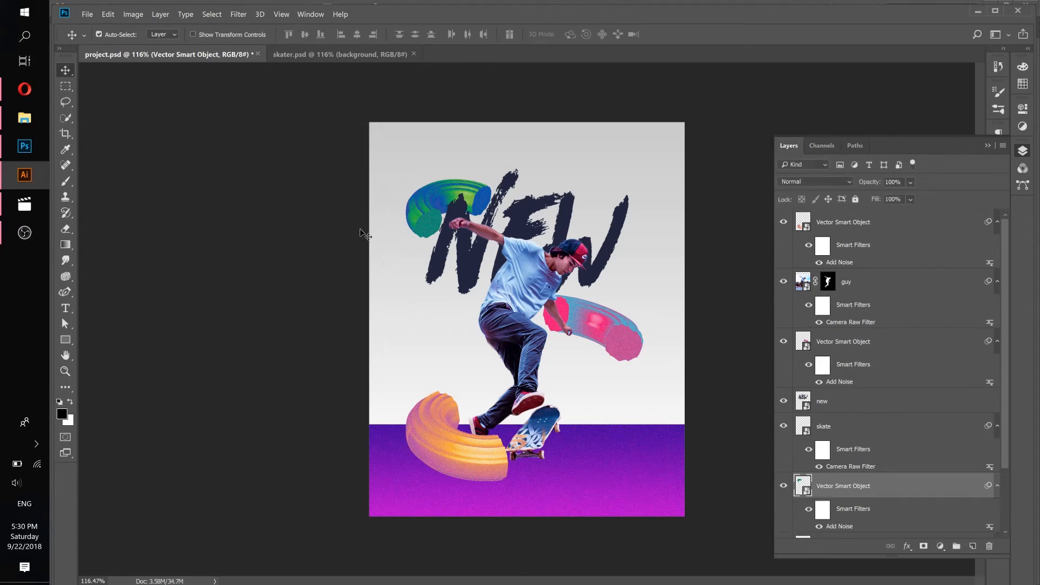
Check the skyskate reference in Movies & TV, return to Photoshop and apply a 2-pixel Gaussian Blur to the pink shape.
{"action": "key", "text": "alt+Tab"}
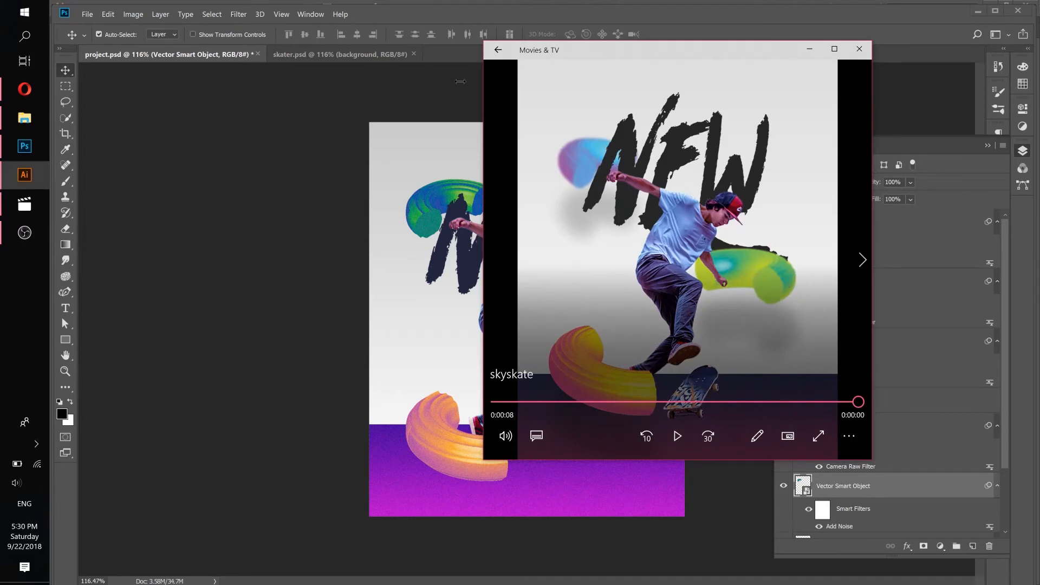
{"action": "key", "text": "alt+Tab"}
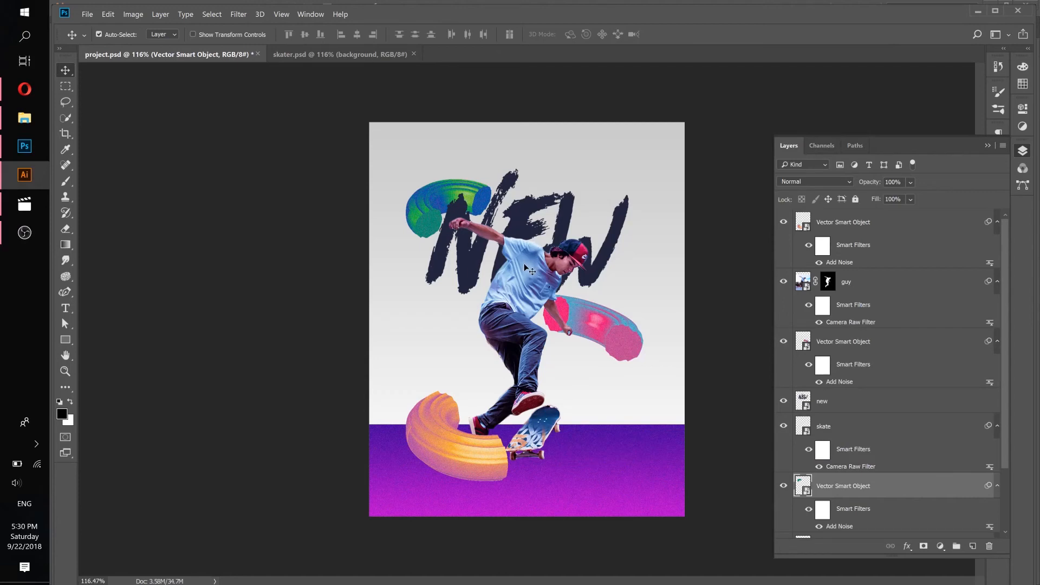
{"action": "left_click", "coordinate": [629, 335]}
{"action": "left_click", "coordinate": [234, 15]}
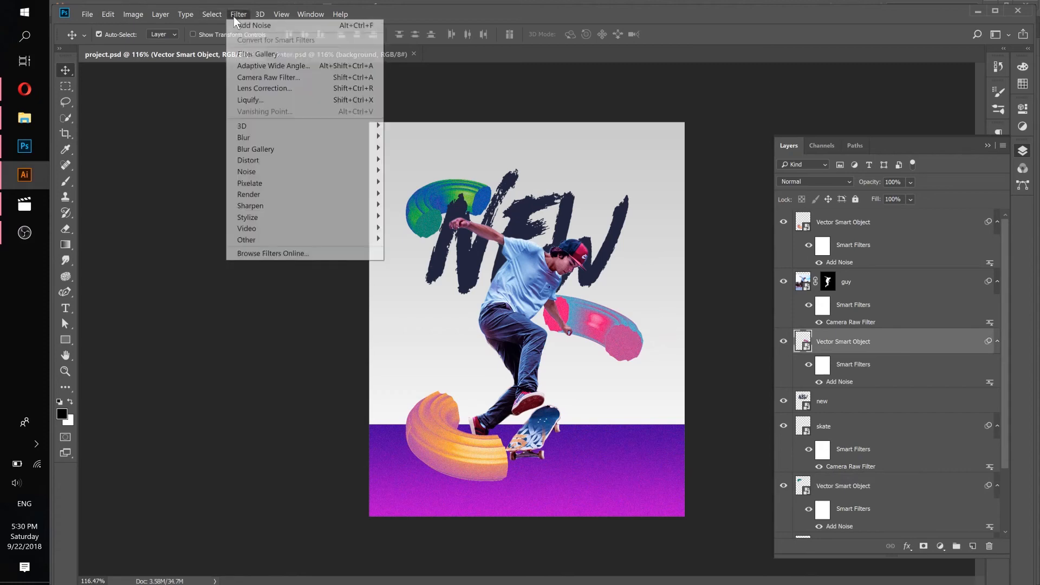
{"action": "mouse_move", "coordinate": [325, 138]}
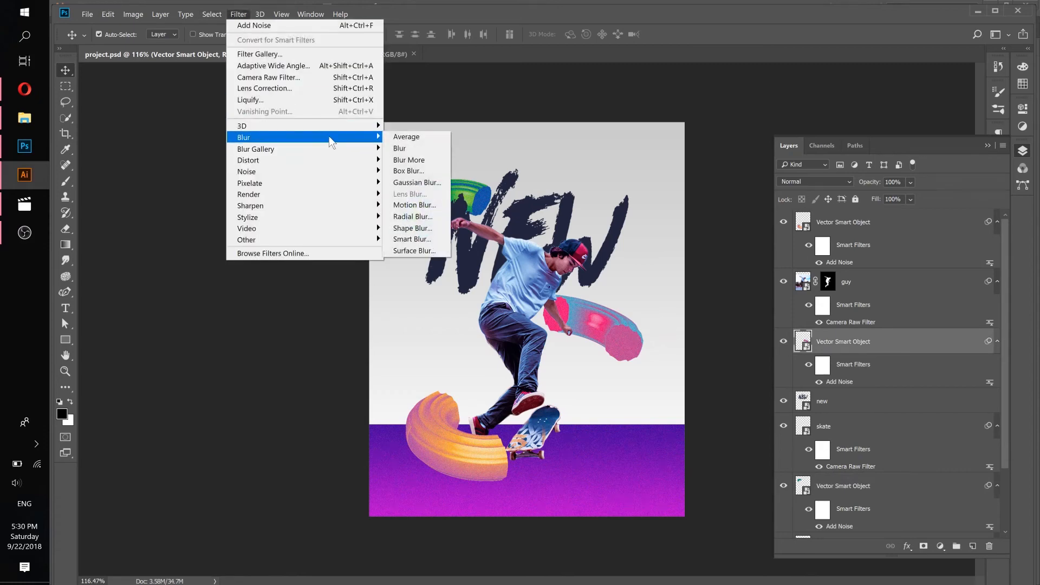
{"action": "left_click", "coordinate": [417, 181]}
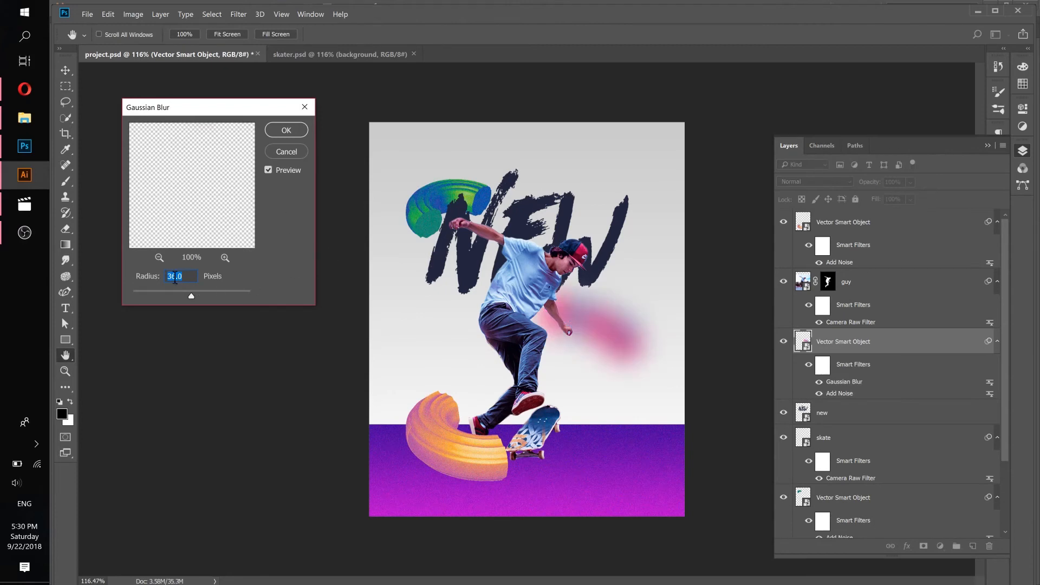
{"action": "type", "text": "2"}
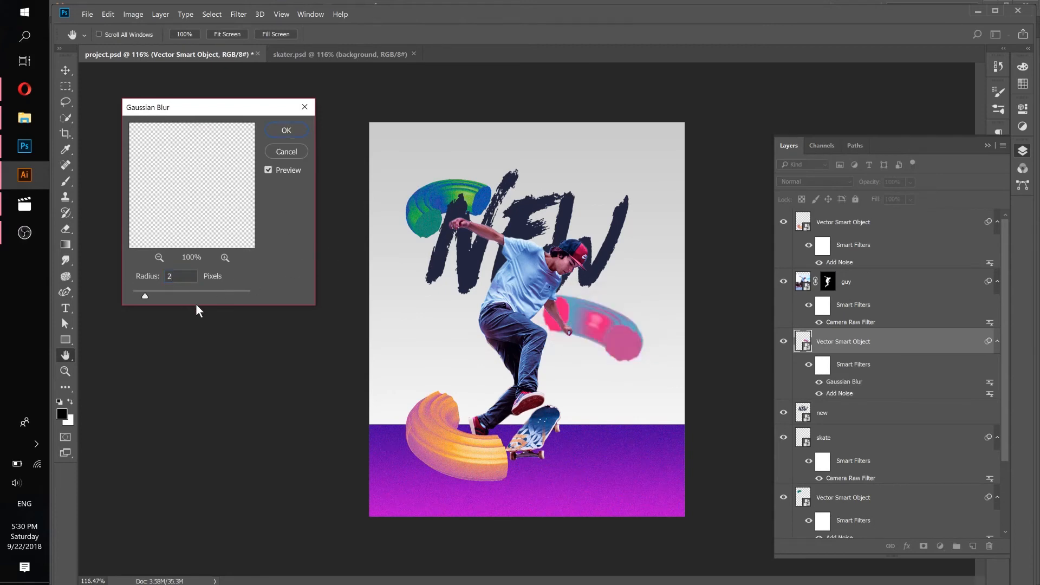
{"action": "key", "text": "BackSpace"}
{"action": "type", "text": "1"}
{"action": "double_click", "coordinate": [171, 275]}
{"action": "type", "text": "2"}
{"action": "left_click", "coordinate": [289, 131]}
Apply a Gaussian Blur to the green shape behind the letter N, comparing radii between 4 and 8 pixels and settling on 5 pixels.
{"action": "left_click", "coordinate": [414, 213]}
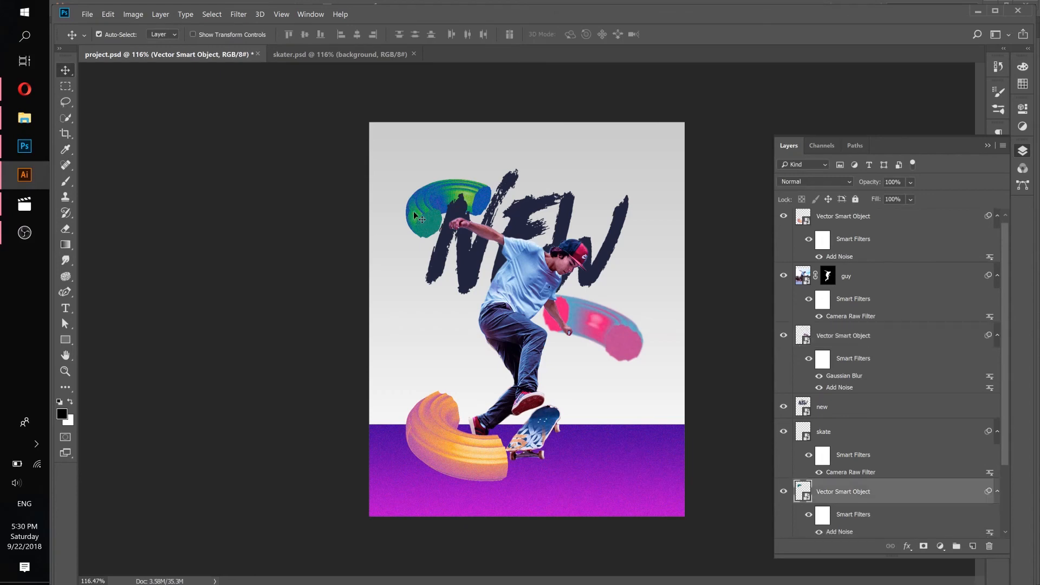
{"action": "left_click", "coordinate": [234, 13]}
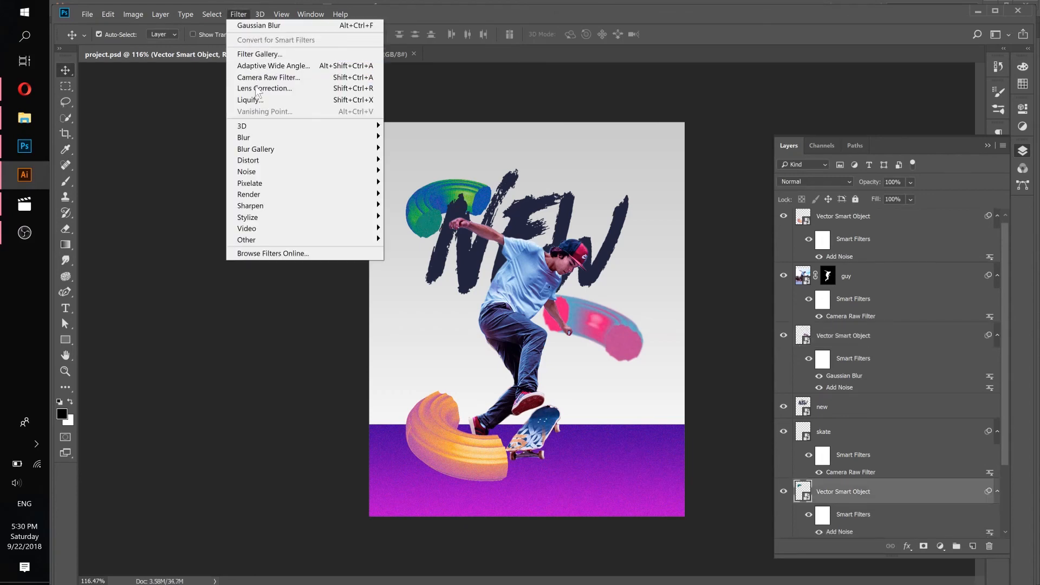
{"action": "mouse_move", "coordinate": [321, 141]}
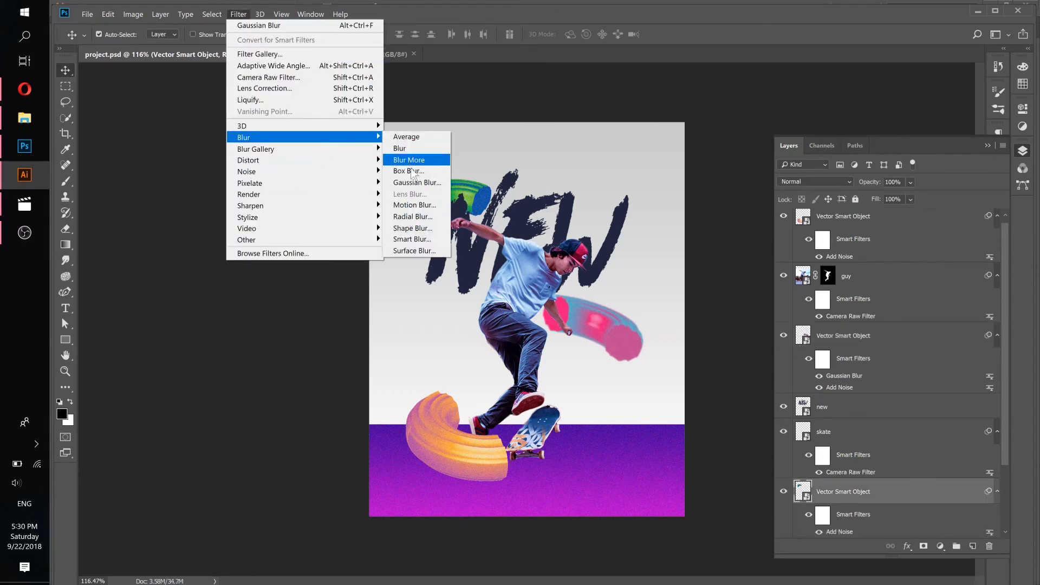
{"action": "left_click", "coordinate": [411, 182]}
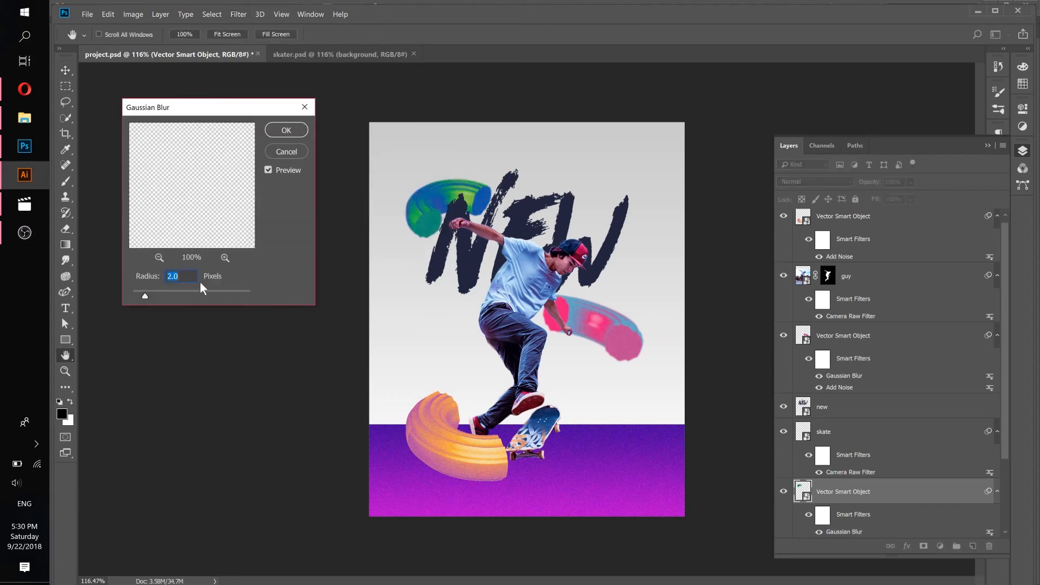
{"action": "type", "text": "4"}
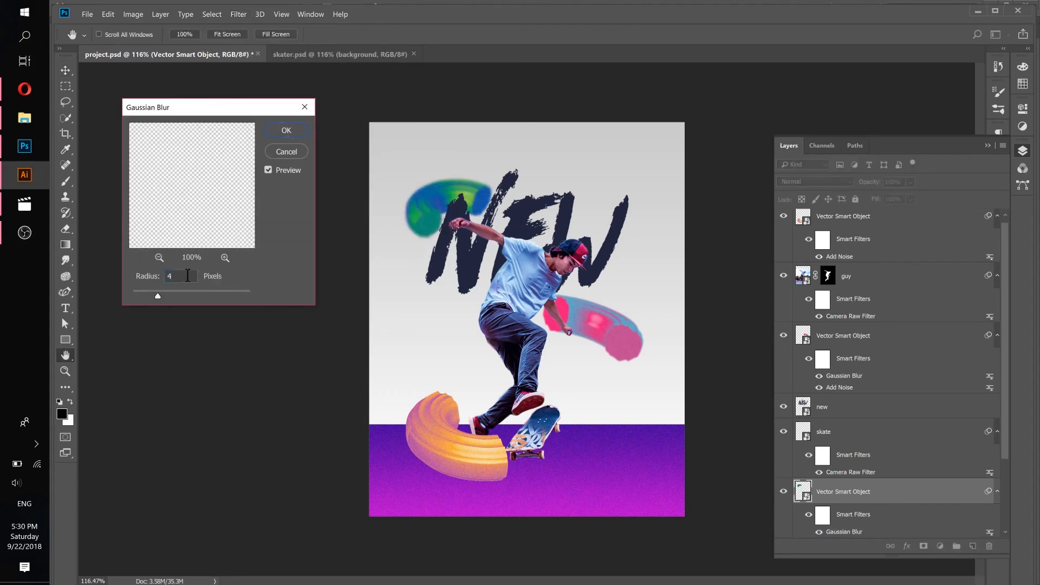
{"action": "left_click", "coordinate": [144, 279]}
{"action": "type", "text": "8"}
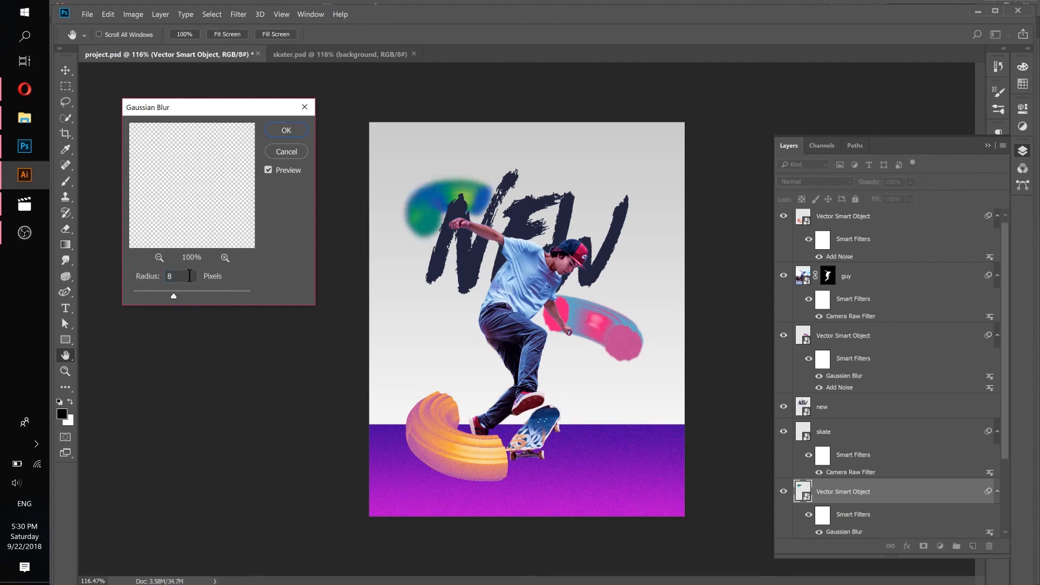
{"action": "left_click", "coordinate": [144, 278]}
{"action": "type", "text": "6"}
{"action": "left_click_drag", "start_coordinate": [146, 278], "coordinate": [144, 278]}
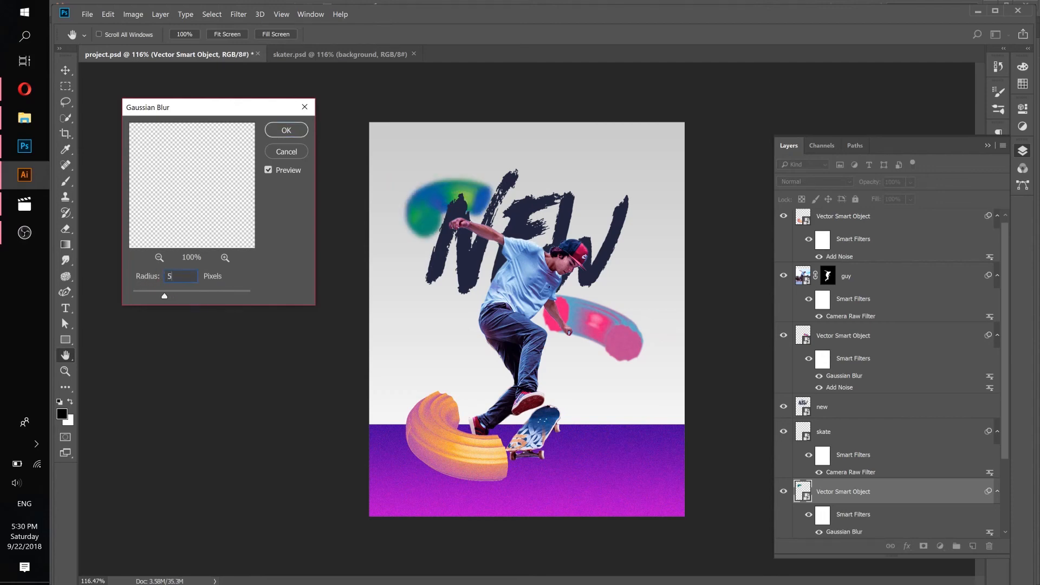
{"action": "double_click", "coordinate": [196, 278]}
{"action": "type", "text": "4"}
{"action": "left_click", "coordinate": [153, 277]}
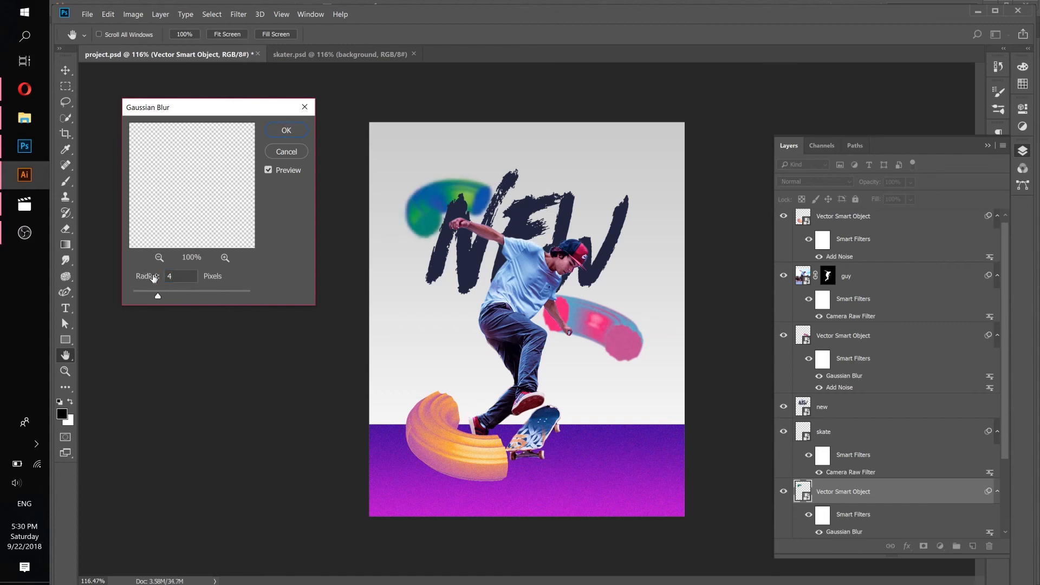
{"action": "double_click", "coordinate": [189, 277]}
{"action": "type", "text": "5"}
{"action": "left_click", "coordinate": [282, 130]}
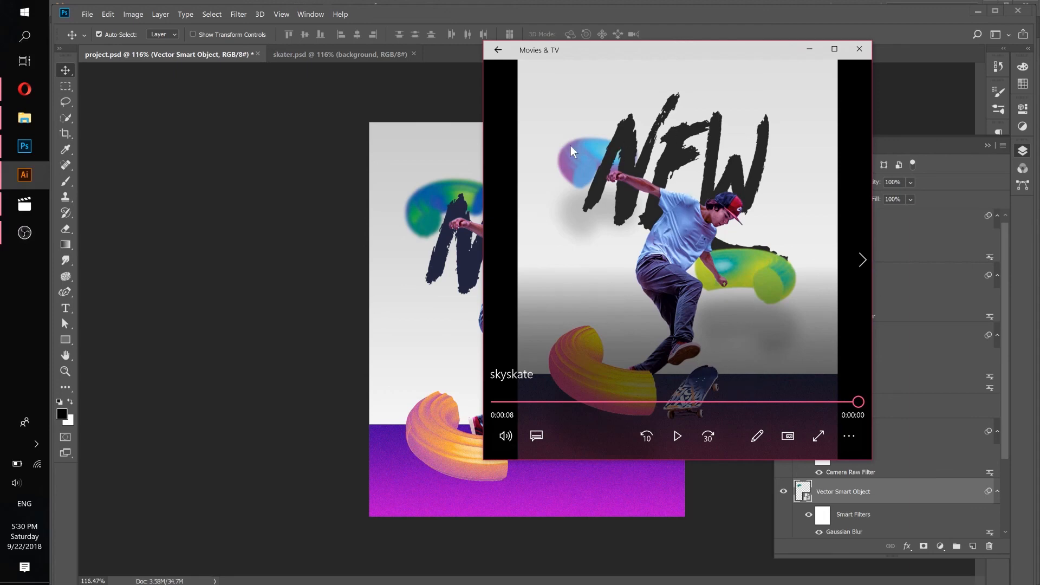
Return from the Movies & TV reference to Photoshop and save project.psd.
{"action": "left_click", "coordinate": [432, 4]}
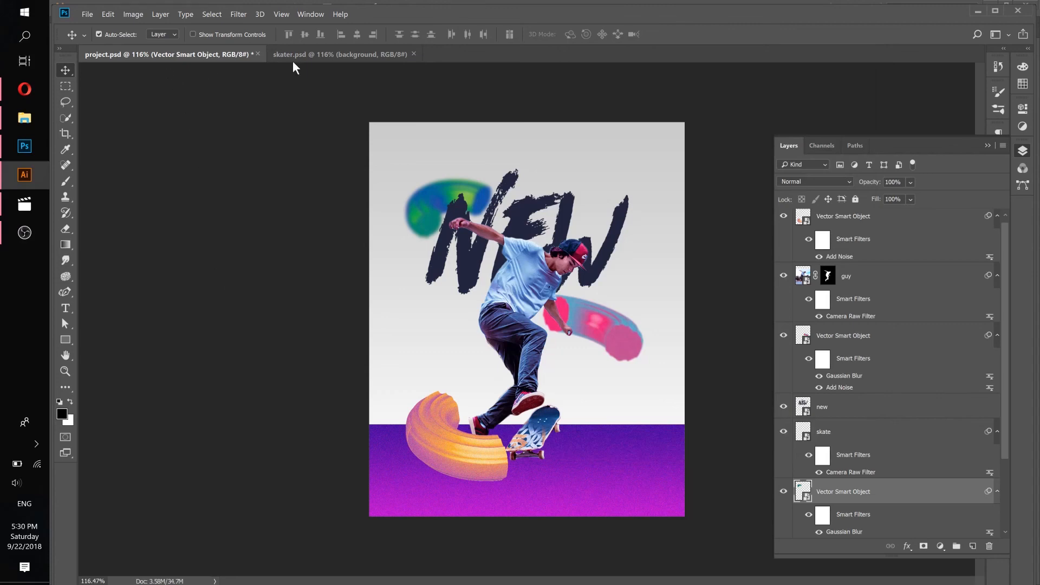
{"action": "left_click", "coordinate": [86, 14]}
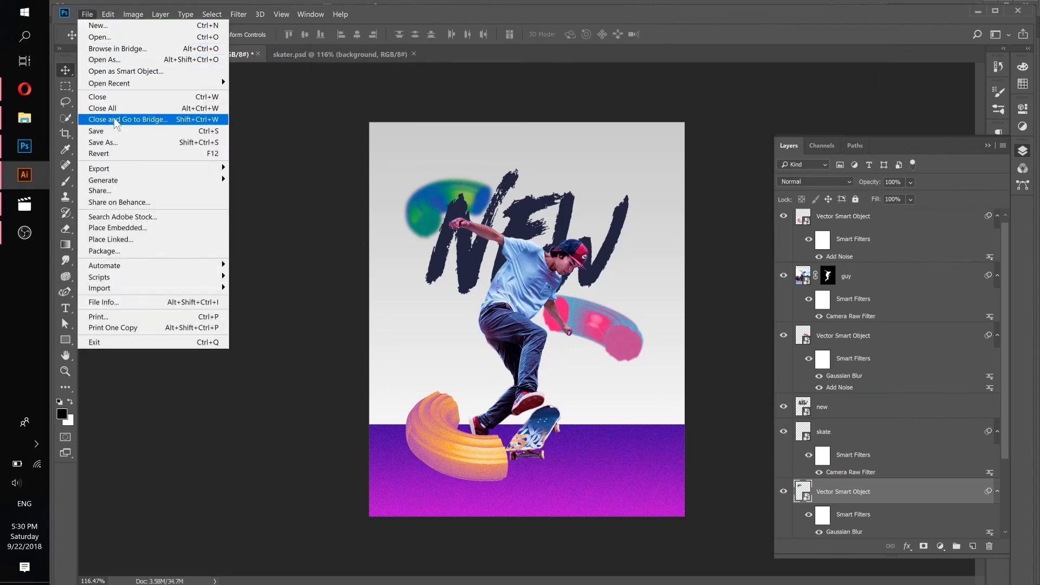
{"action": "left_click", "coordinate": [106, 133]}
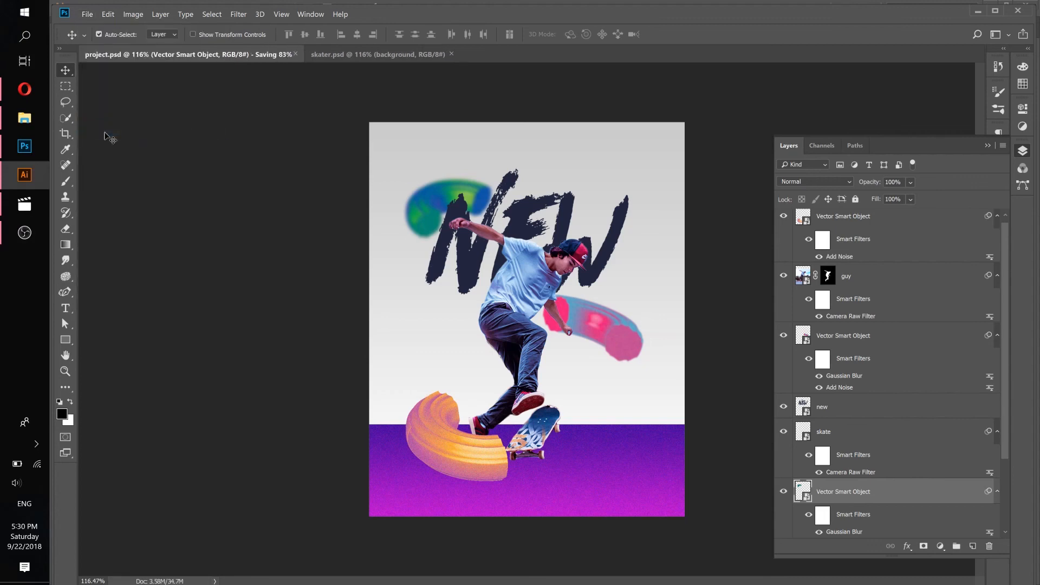